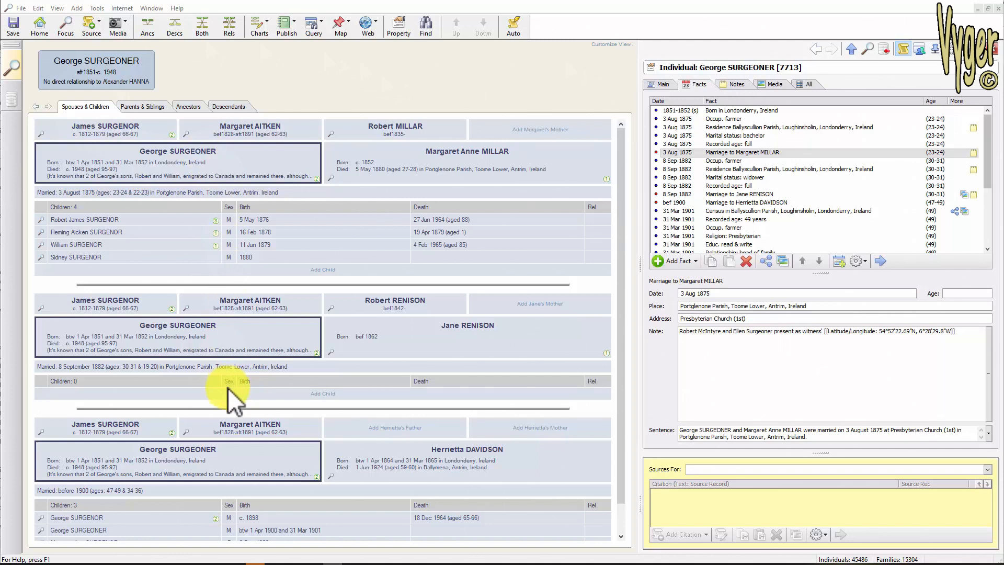
- Browse the current person's spouses and children, parents and siblings, ancestors and descendants views
scroll(627, 387, "down", 3)
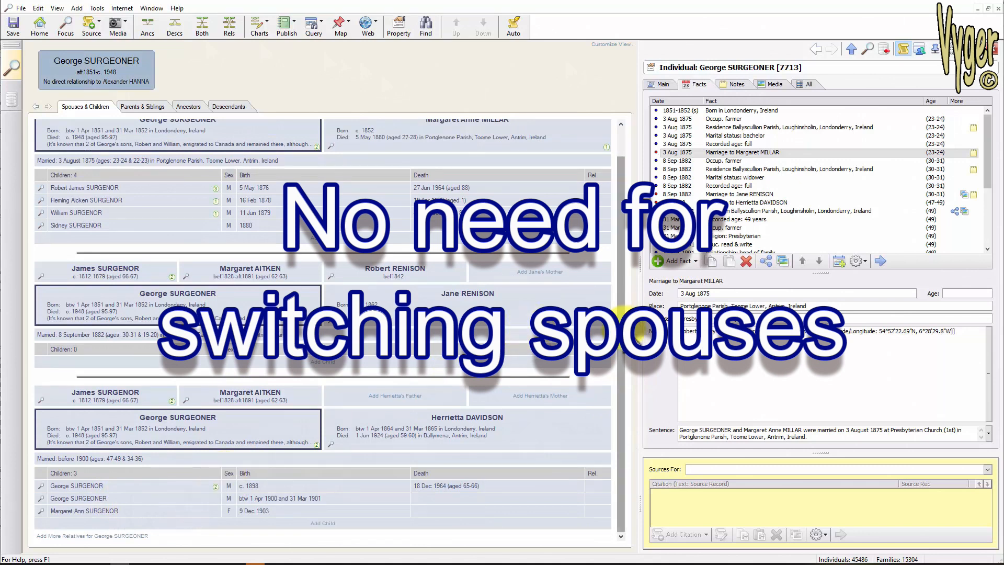
left_click_drag(623, 328, 625, 241)
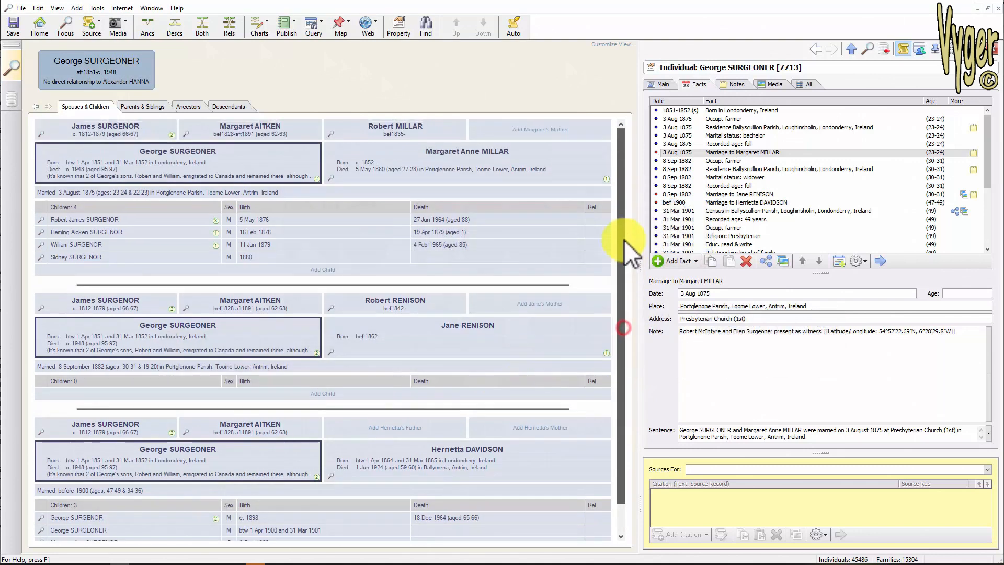
left_click(140, 106)
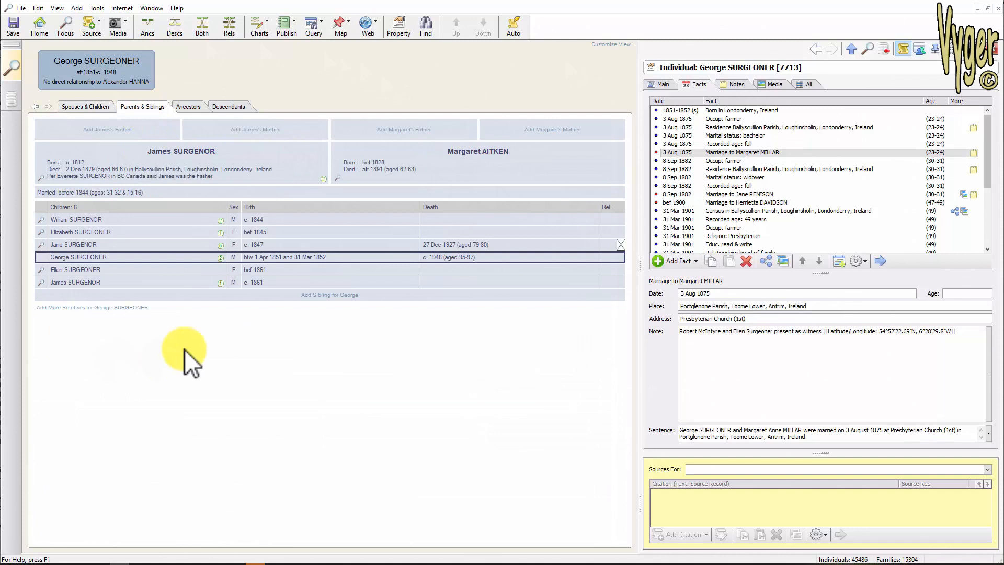
left_click(189, 107)
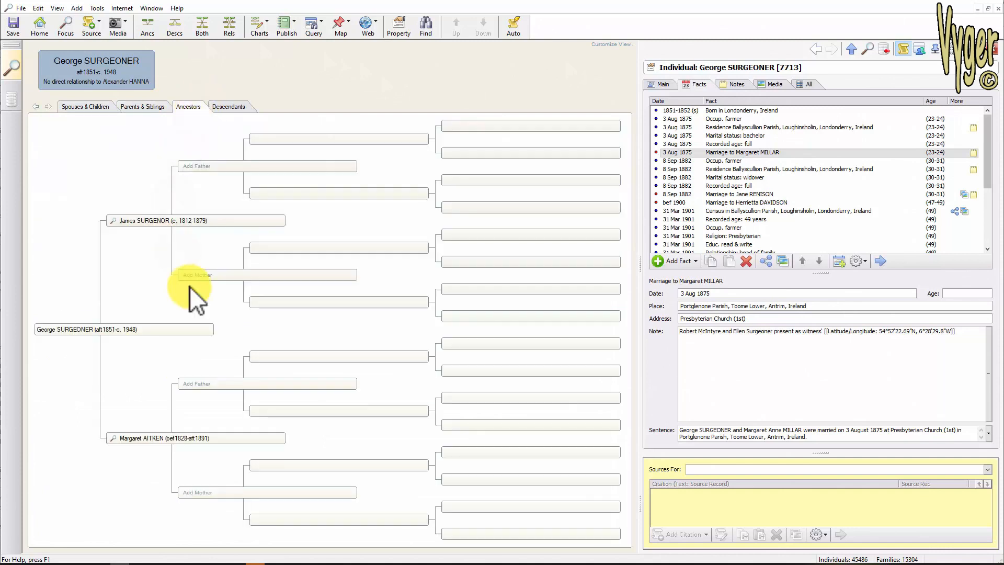
left_click(230, 106)
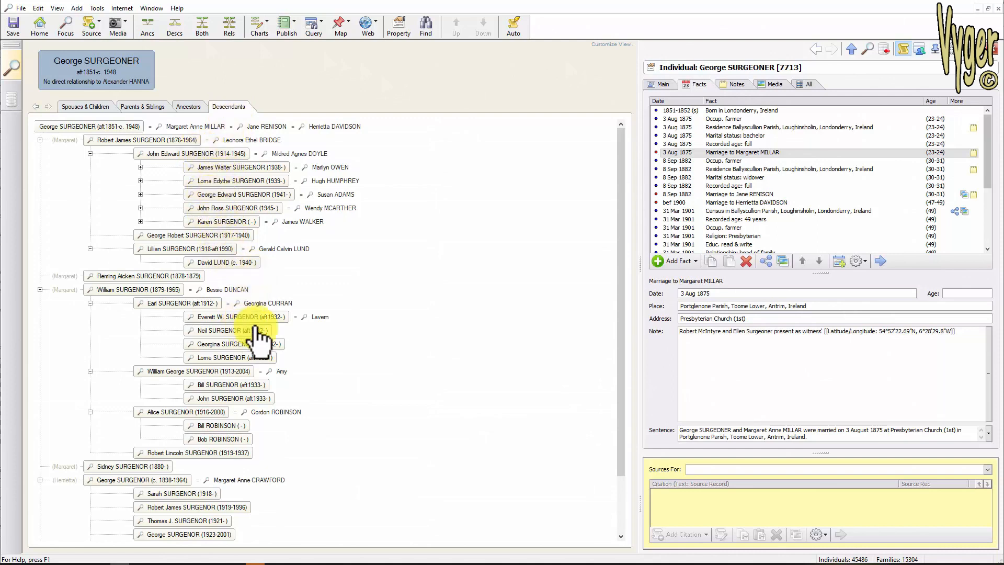
scroll(347, 357, "down", 2)
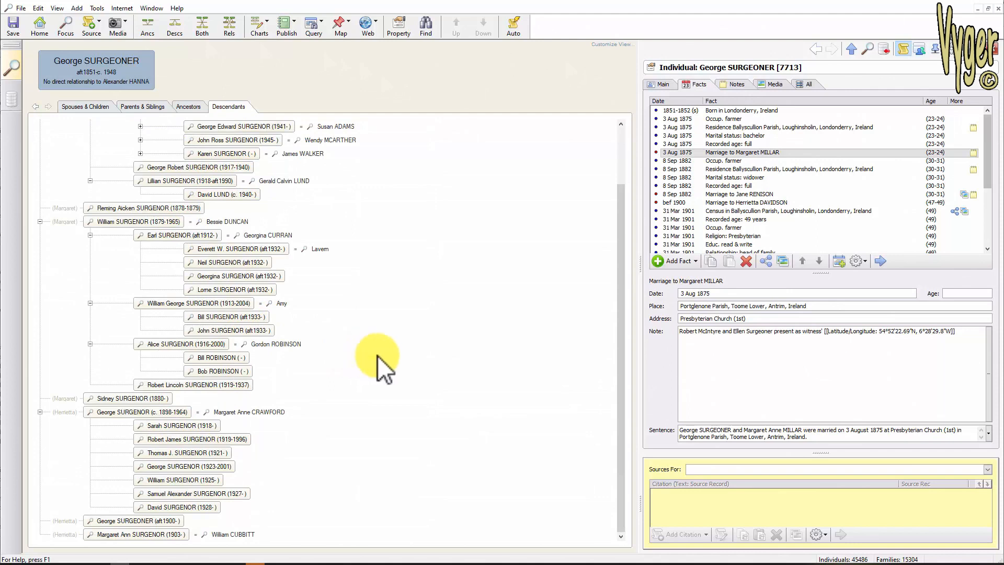
scroll(380, 359, "up", 2)
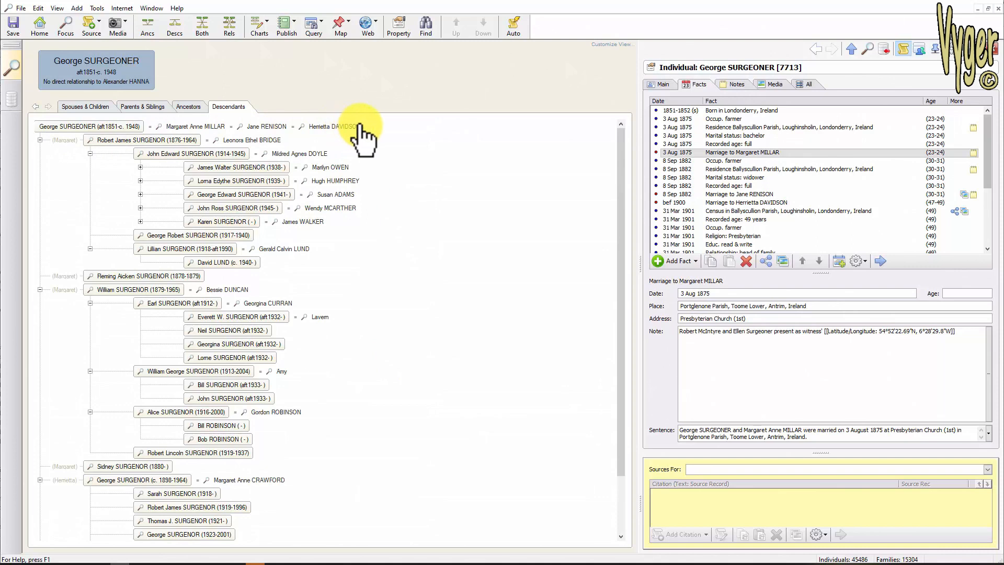
- Select the root person and several descendants in turn to review each one's recorded facts
left_click(98, 127)
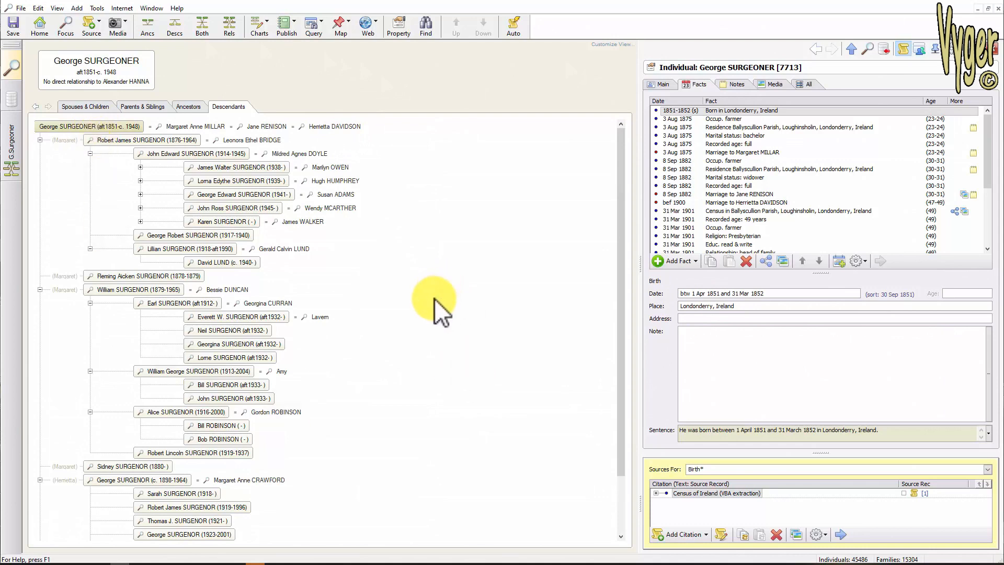
left_click(665, 85)
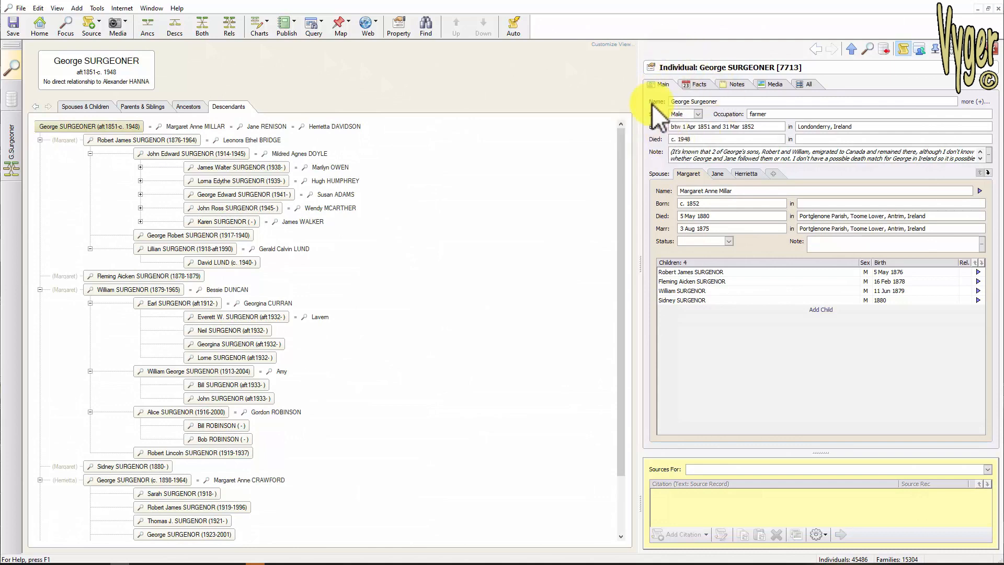
left_click(699, 87)
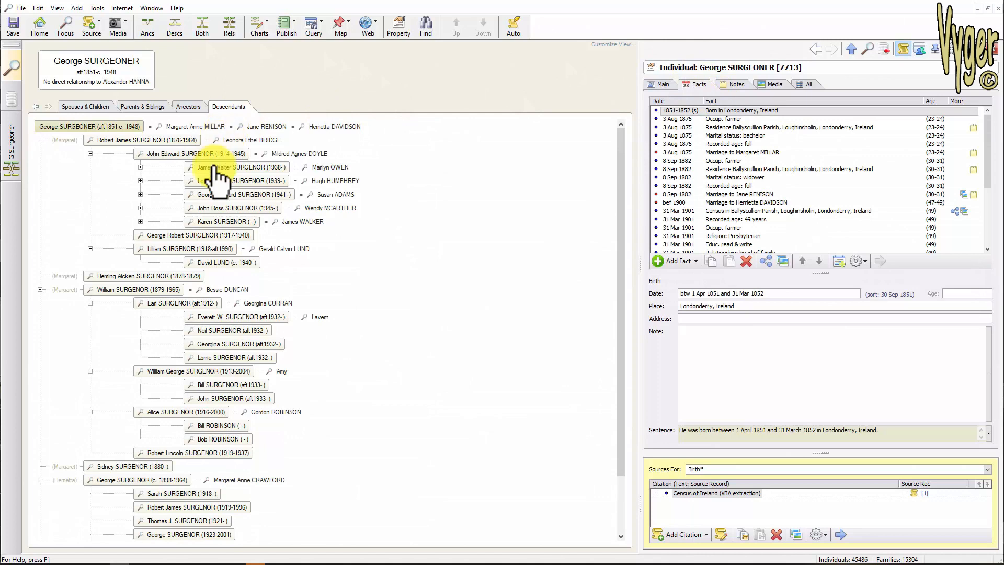
left_click(209, 168)
left_click(212, 180)
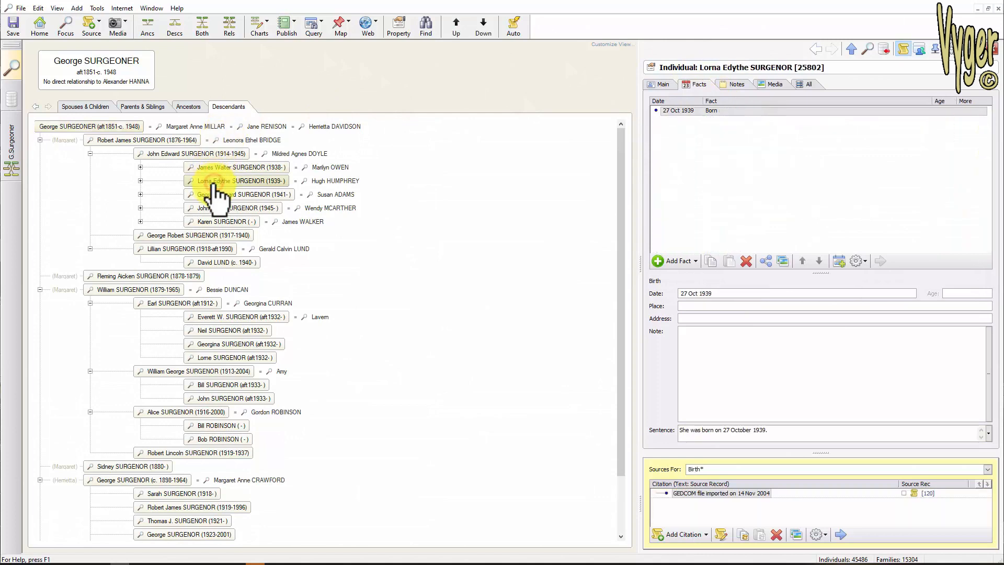
left_click(217, 221)
left_click(216, 235)
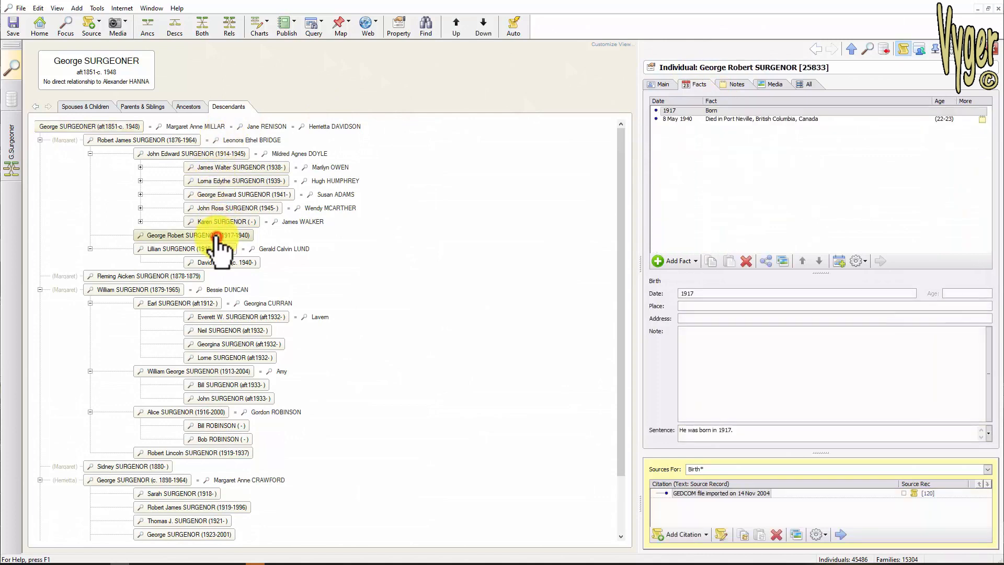
left_click(194, 276)
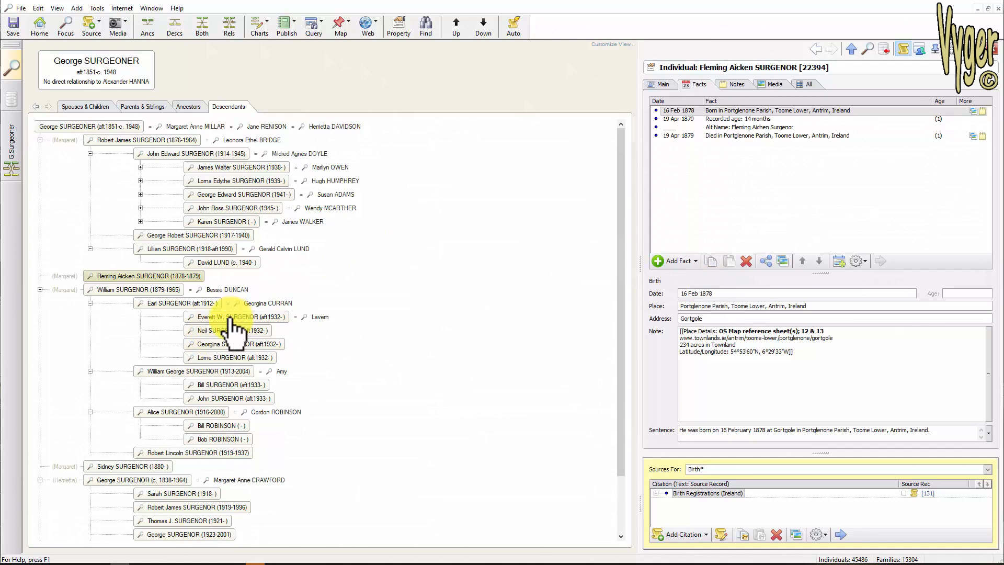
left_click(230, 317)
left_click(242, 343)
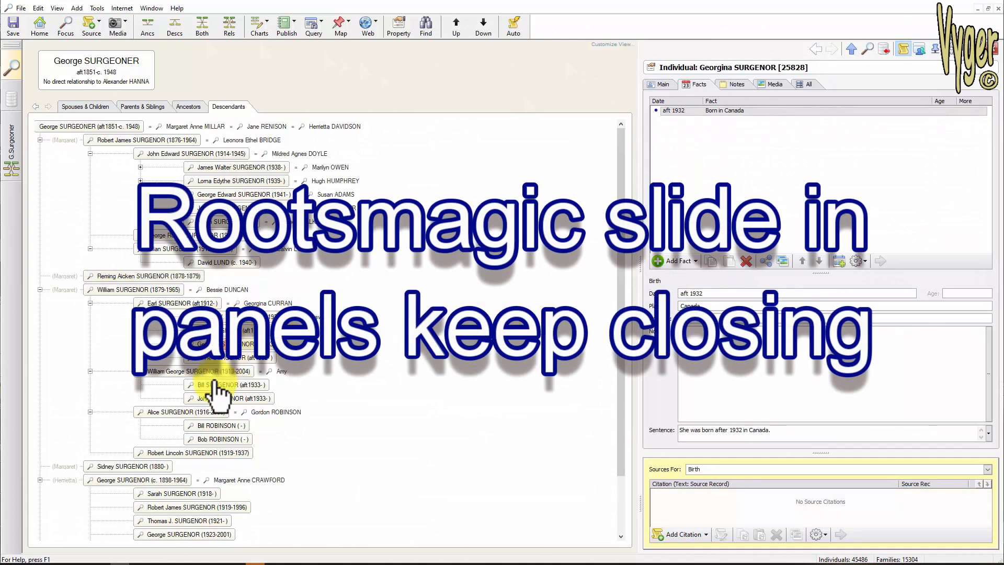
left_click(216, 372)
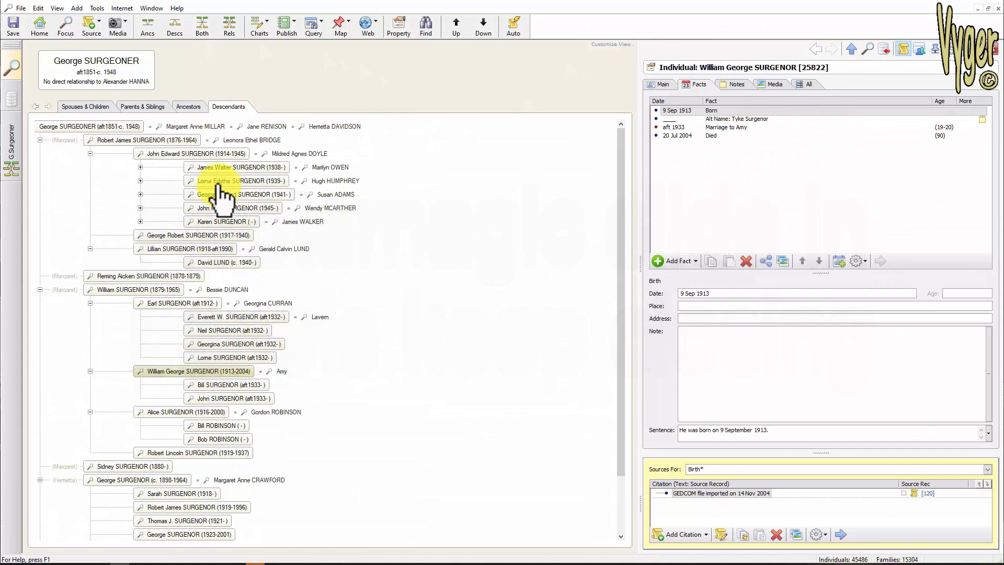
left_click(126, 466)
left_click(124, 479)
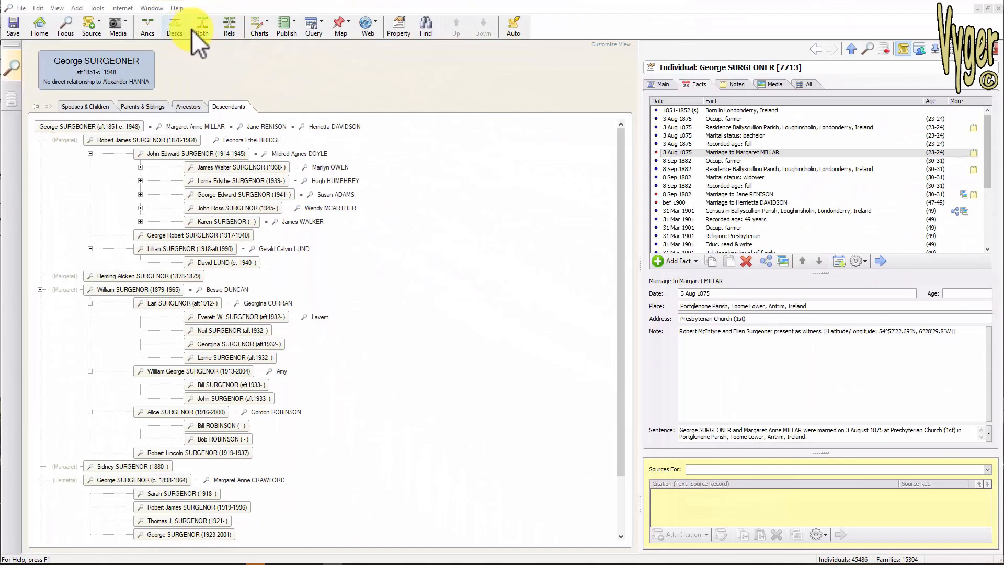
- Open an ancestor and descendant diagram rooted on the current person with all generations up and down
left_click(204, 26)
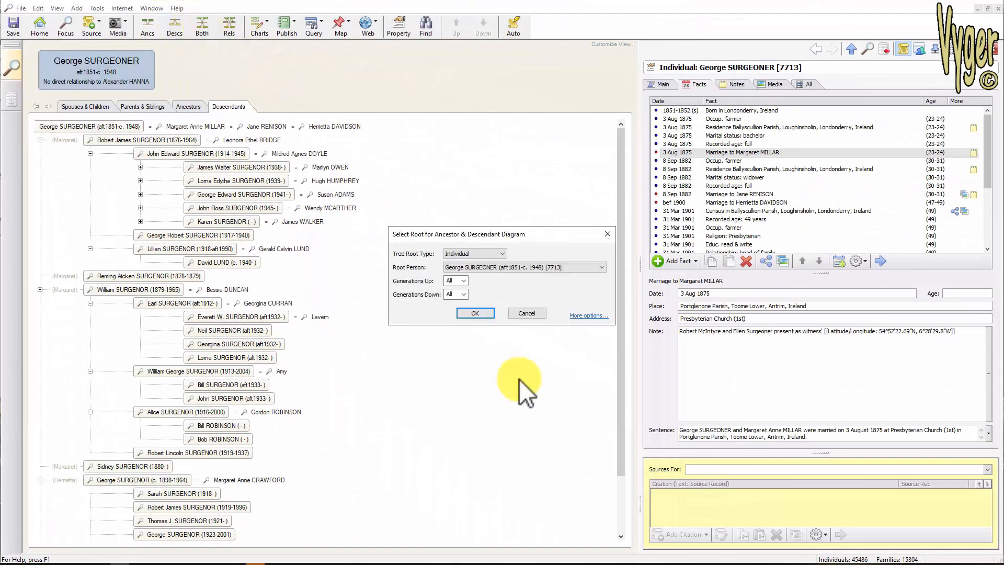
left_click(476, 314)
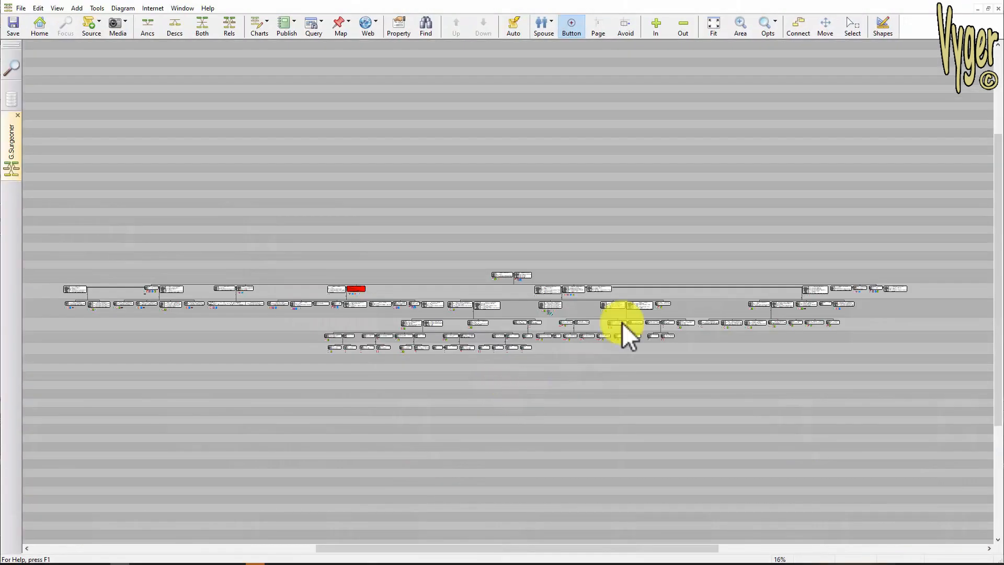
- Inspect one person's record from the diagram, close it, and zoom into an area of the diagram
double_click(359, 288)
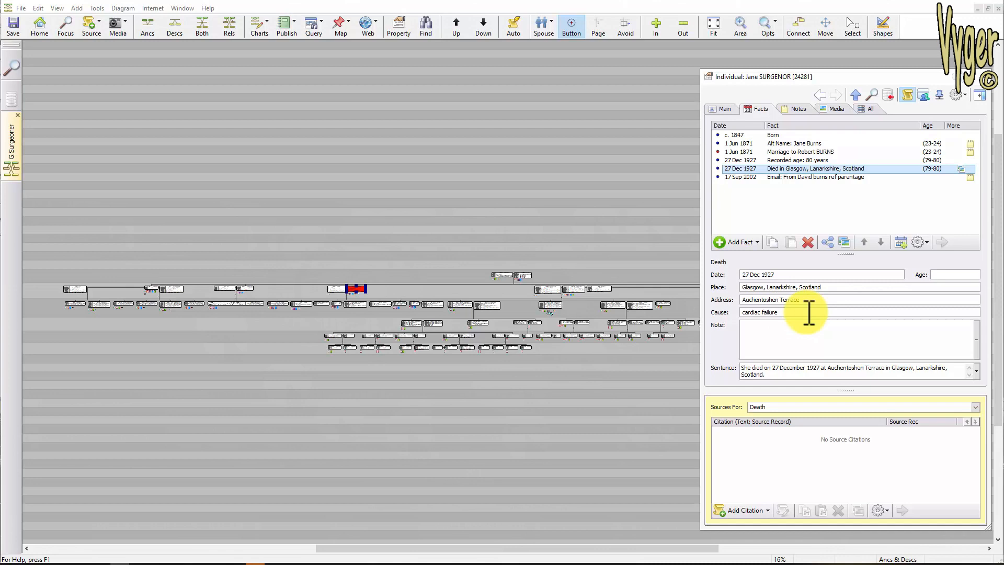
key("Escape")
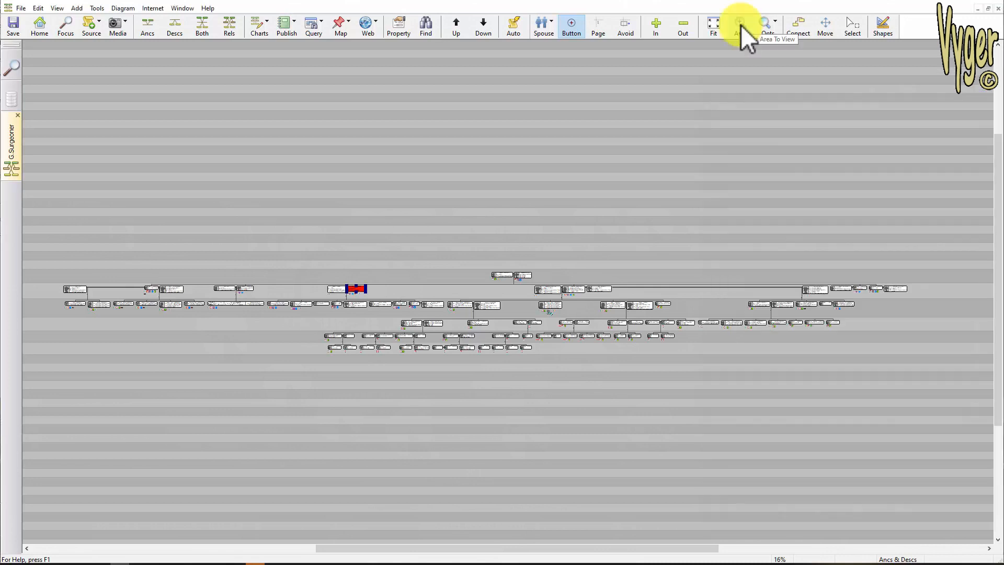
left_click(740, 27)
left_click_drag(313, 261, 392, 336)
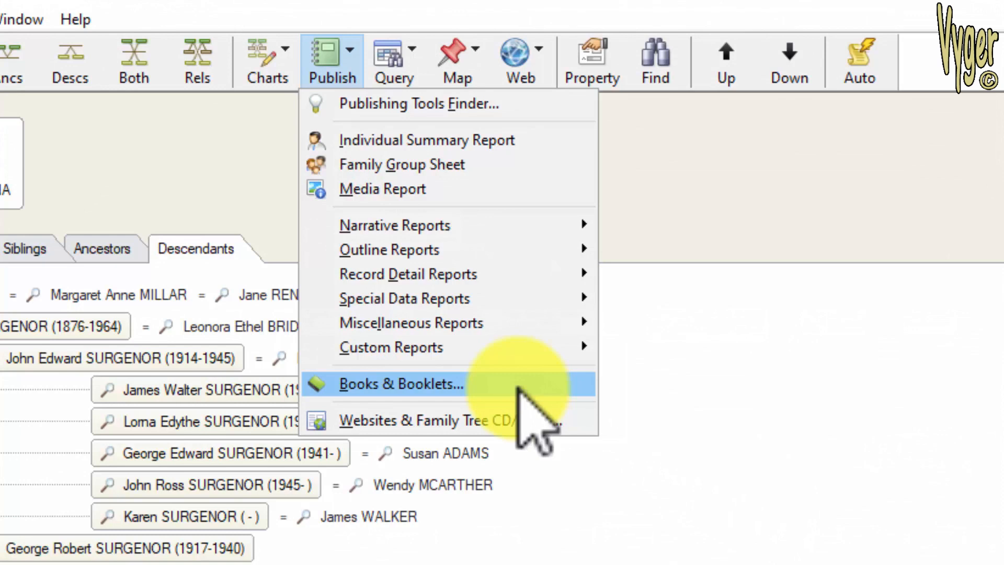
- Create a new book named bfvxdfg and browse its list of available items
left_click(516, 388)
left_click(644, 156)
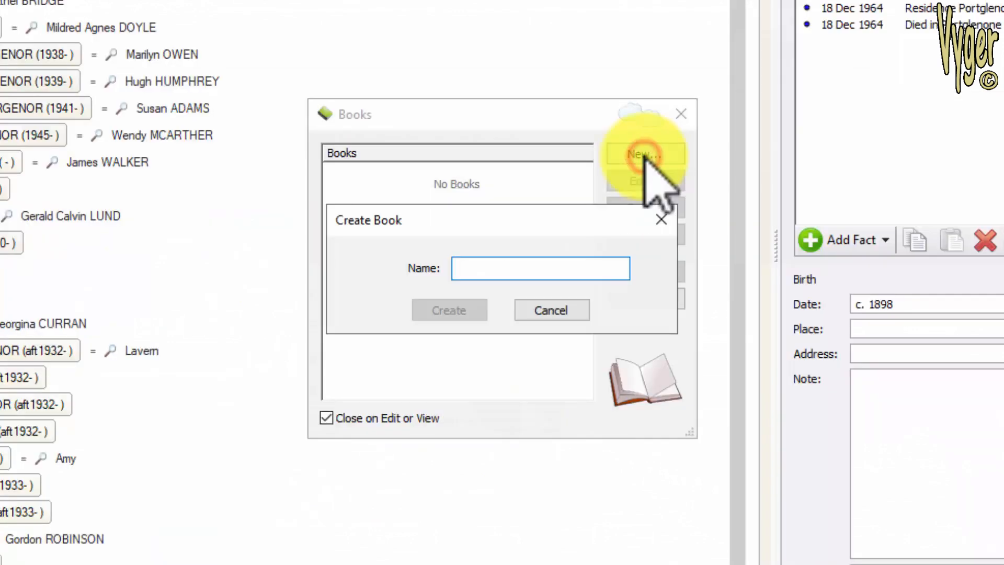
type("bfvxdfg")
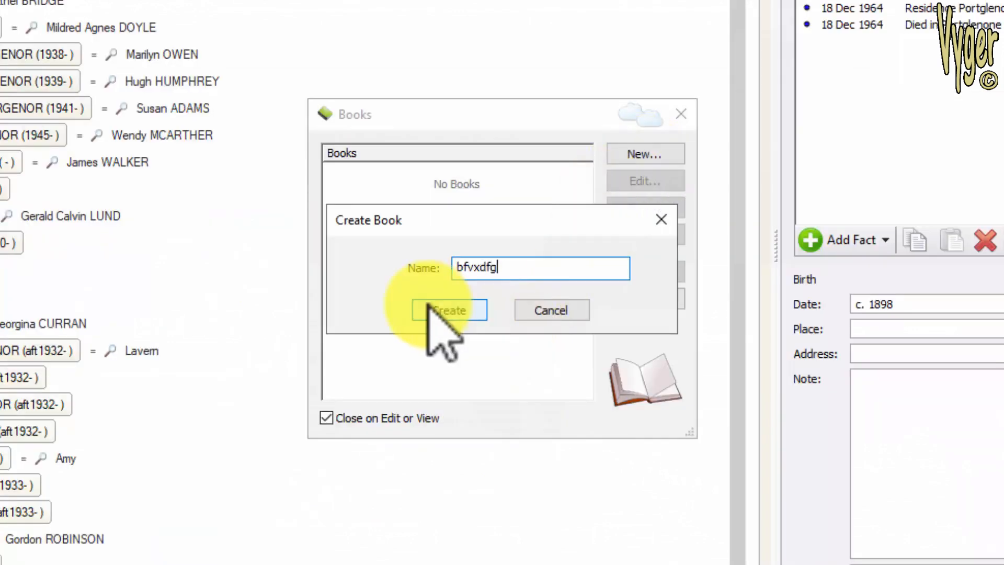
left_click(430, 312)
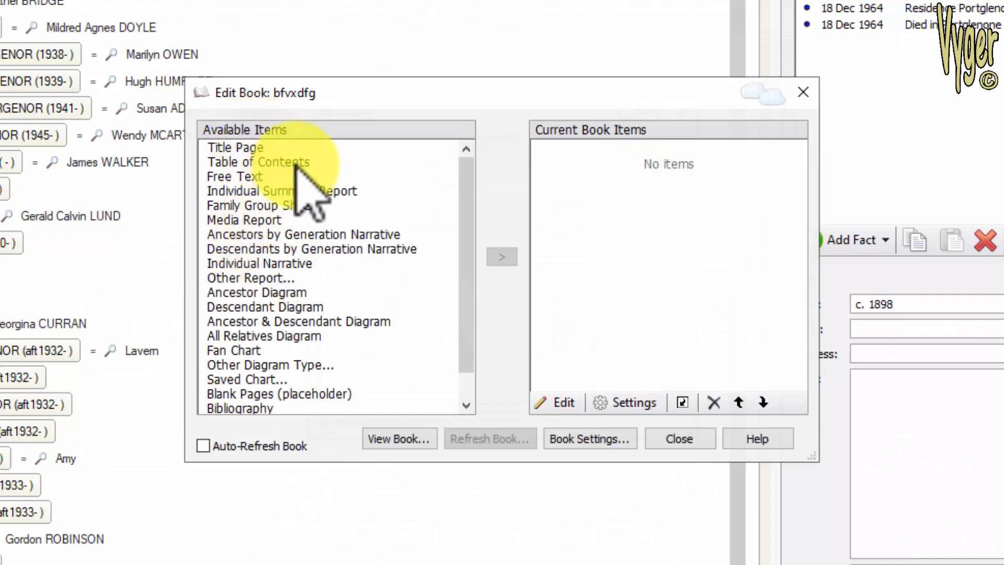
left_click_drag(474, 209, 475, 261)
scroll(477, 213, "up", 1)
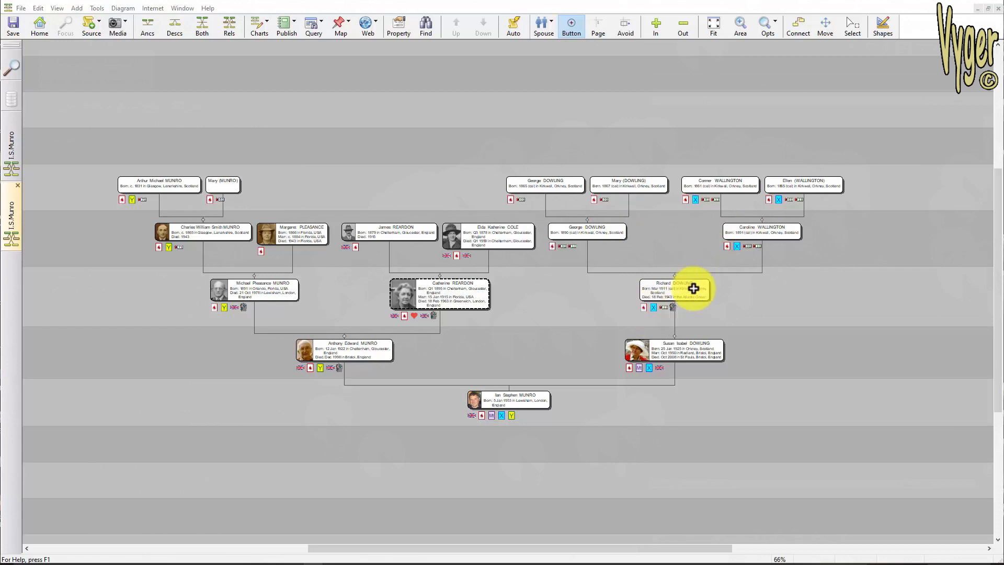
- In the diagram options, enable showing silhouettes for individuals with no picture and review the silhouette choices
left_click(123, 8)
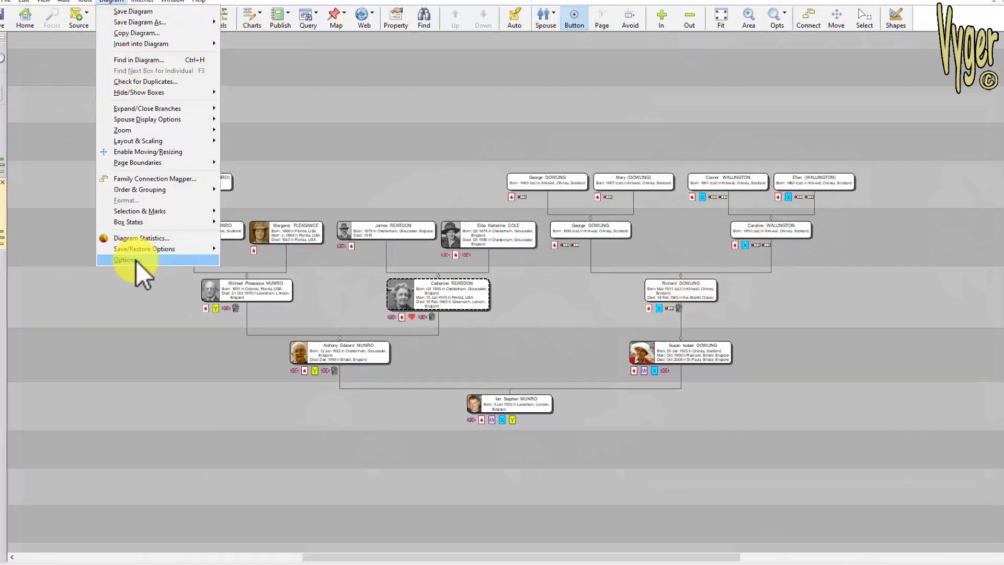
left_click(137, 260)
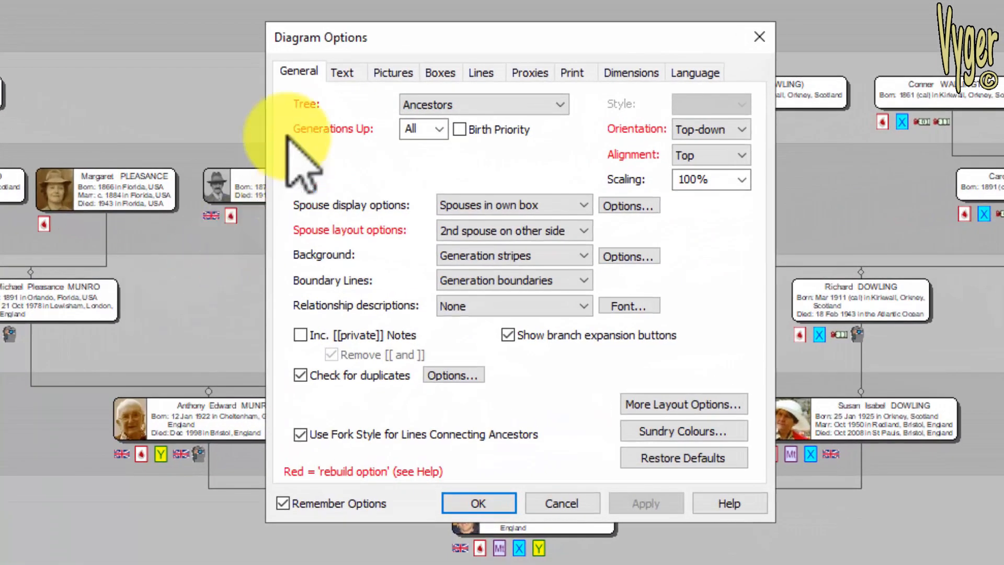
left_click(401, 68)
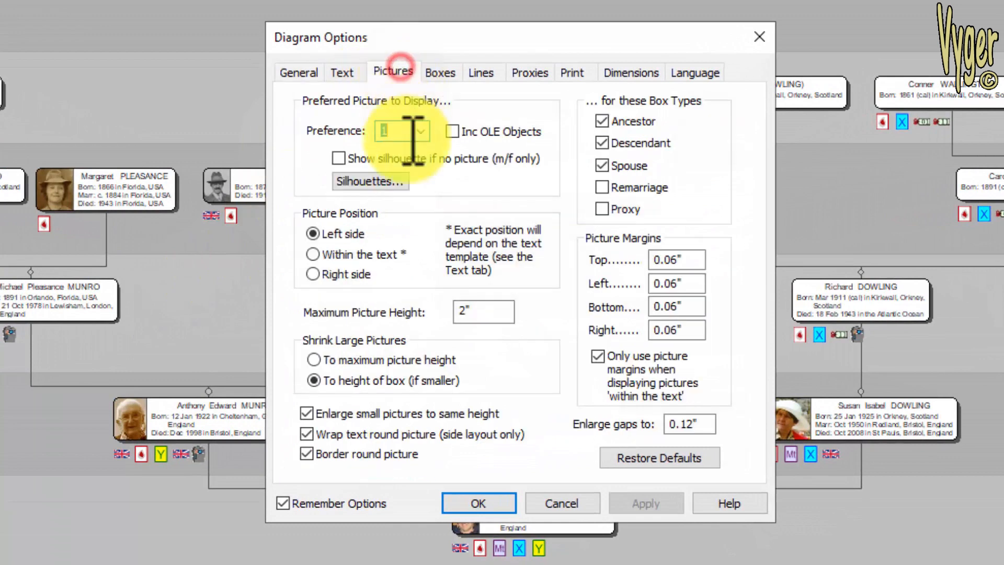
left_click(340, 158)
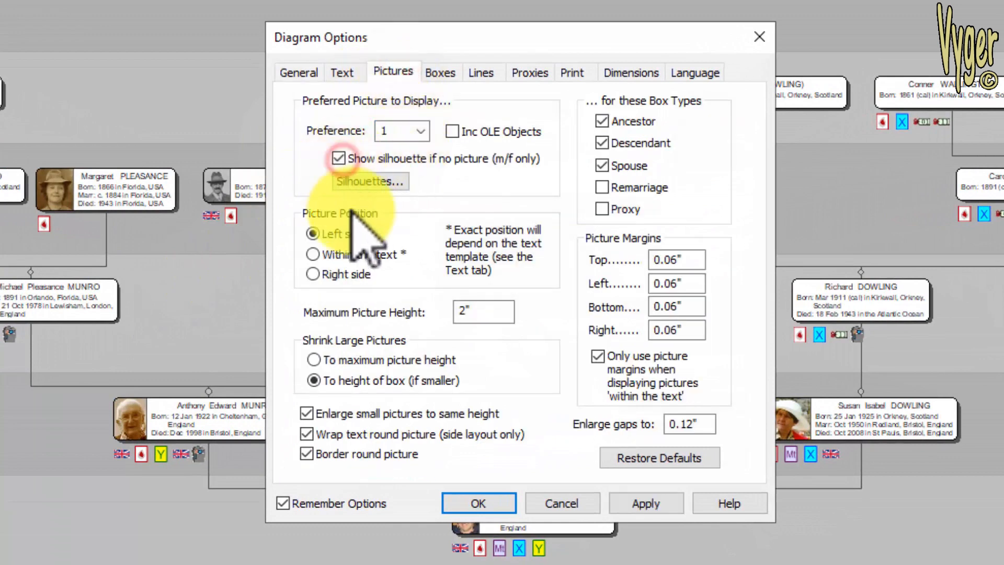
left_click(369, 182)
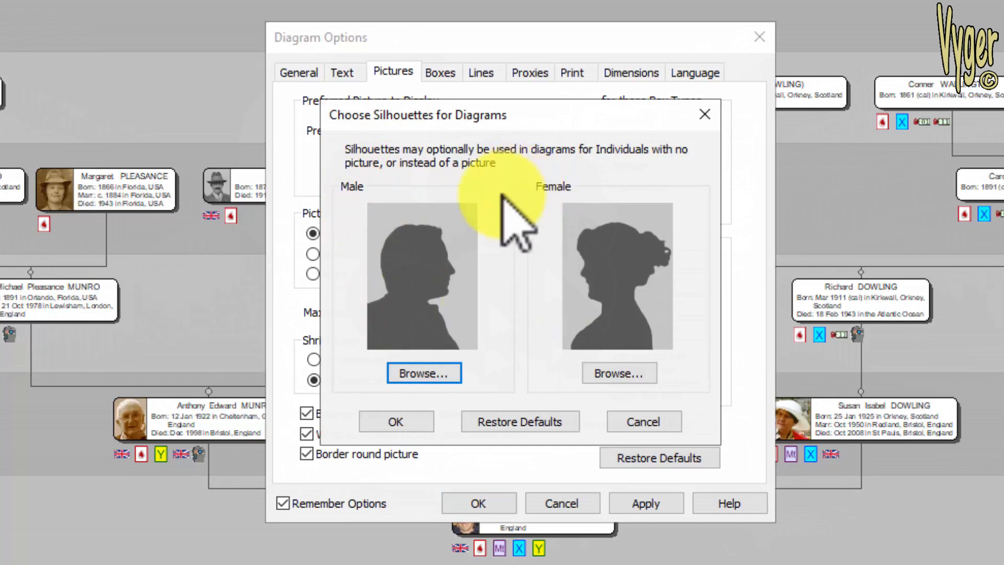
left_click(426, 372)
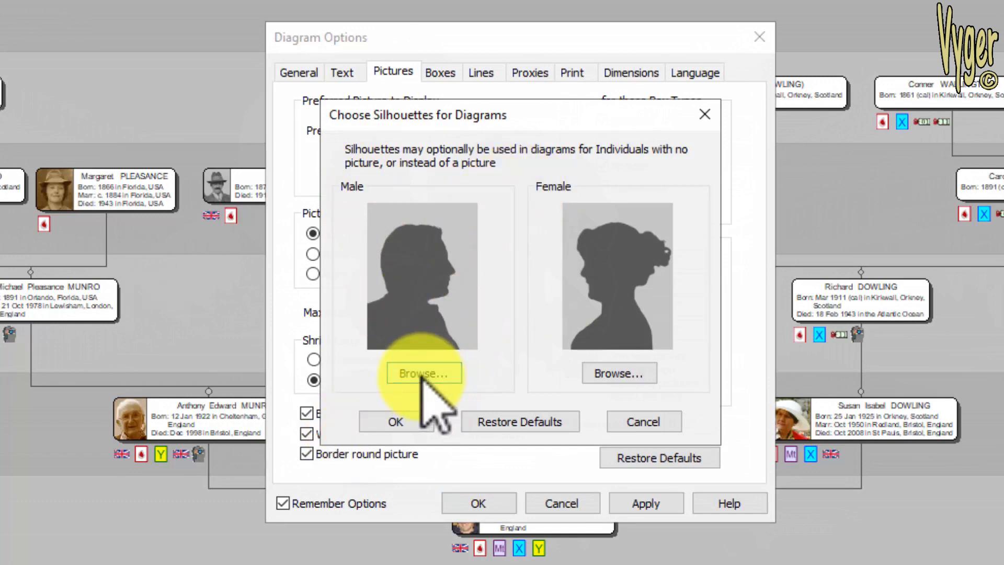
left_click(396, 418)
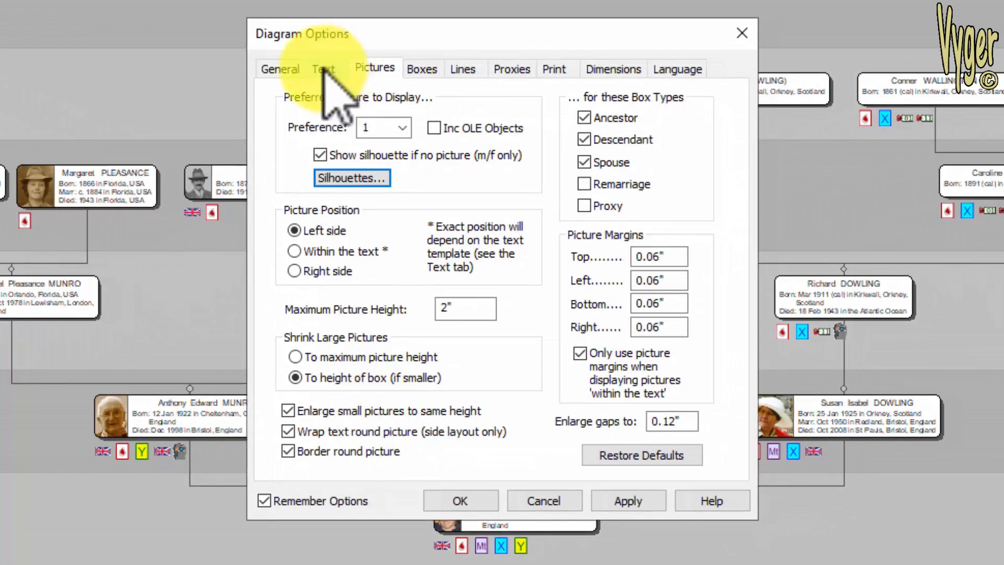
- Switch the diagram's text scheme to Birth, Baptism, Marr, Death, Burial and apply the options
left_click(341, 72)
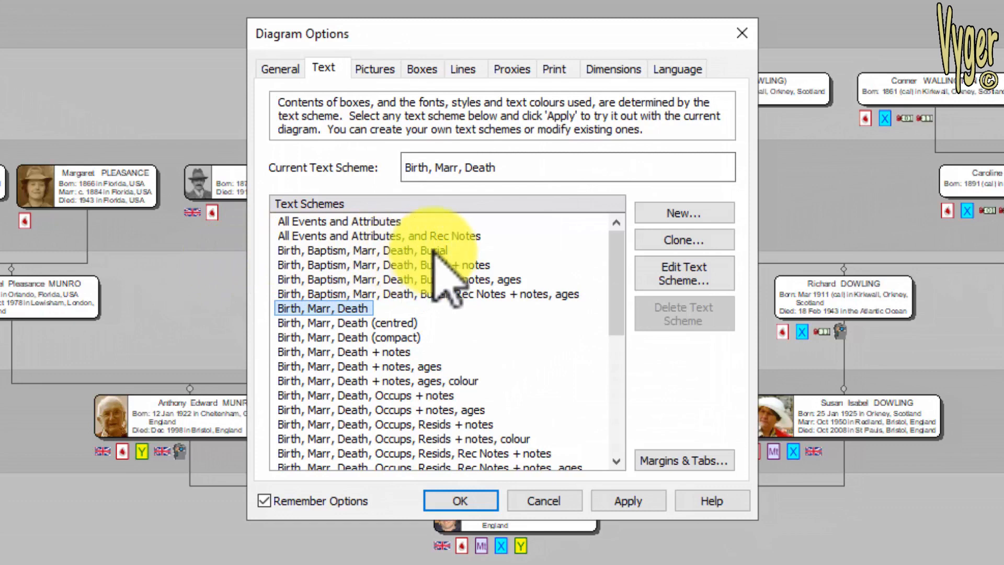
left_click(378, 249)
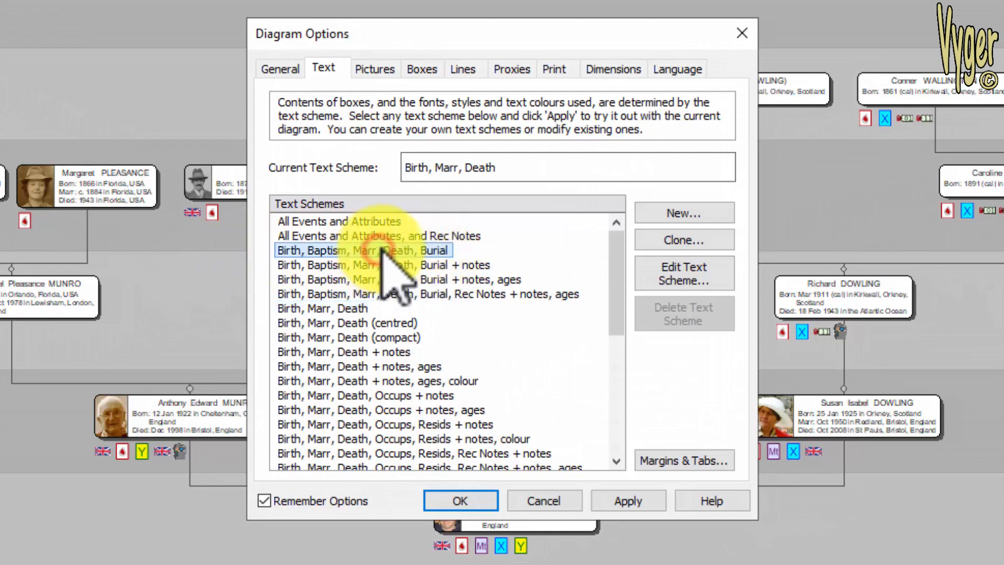
left_click(486, 502)
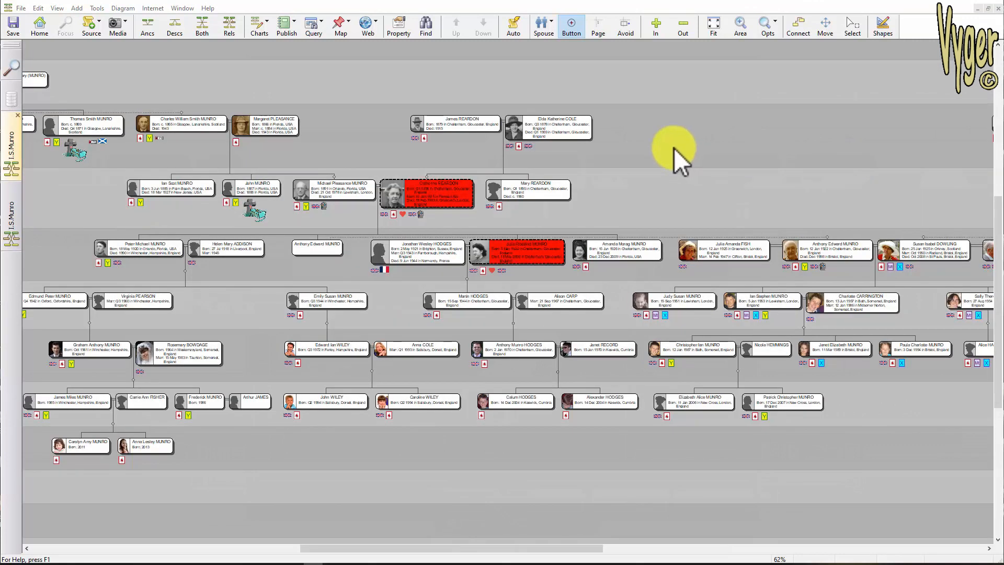
- Switch back and forth between the two open diagram windows
left_click(13, 215)
left_click(12, 152)
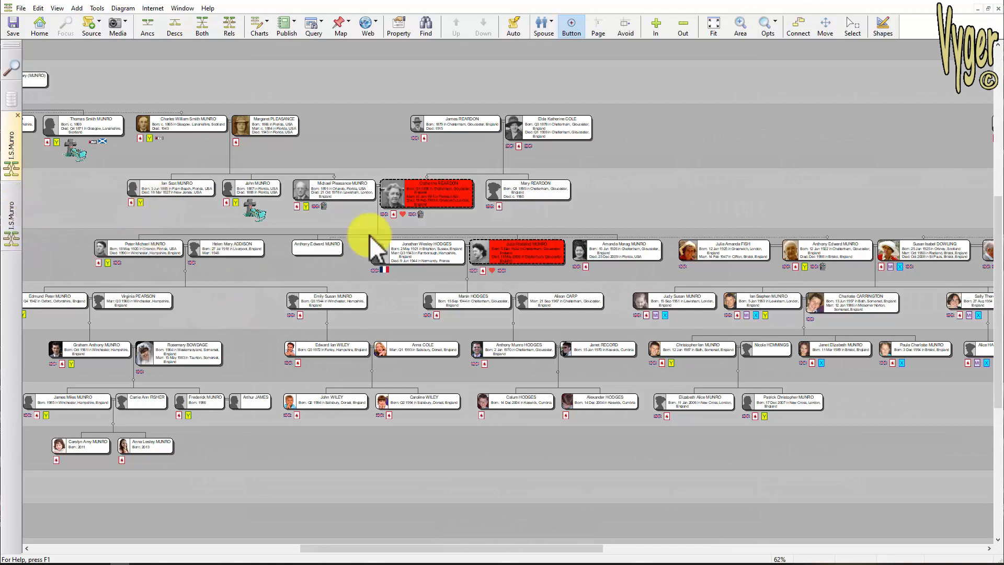
left_click(13, 225)
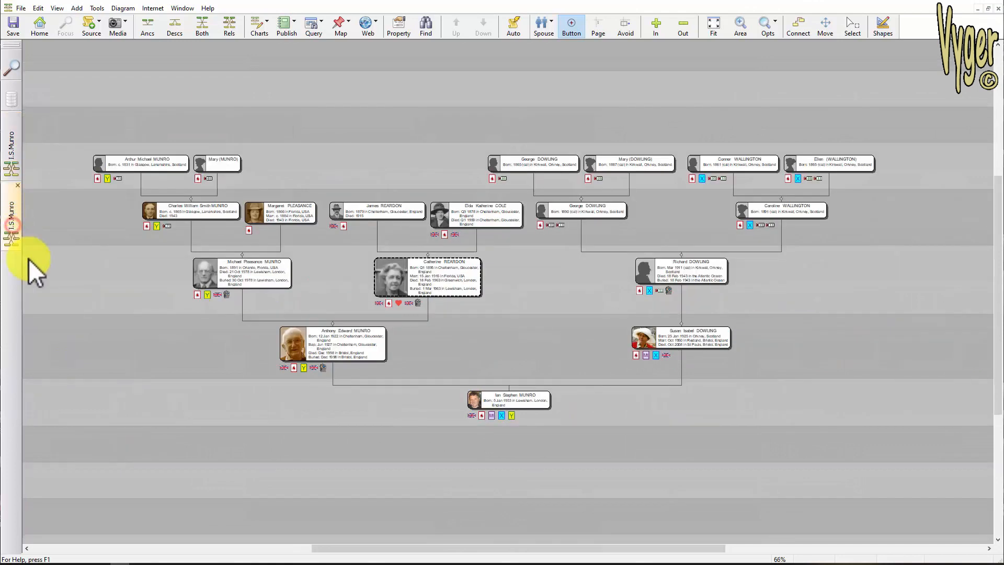
left_click(12, 153)
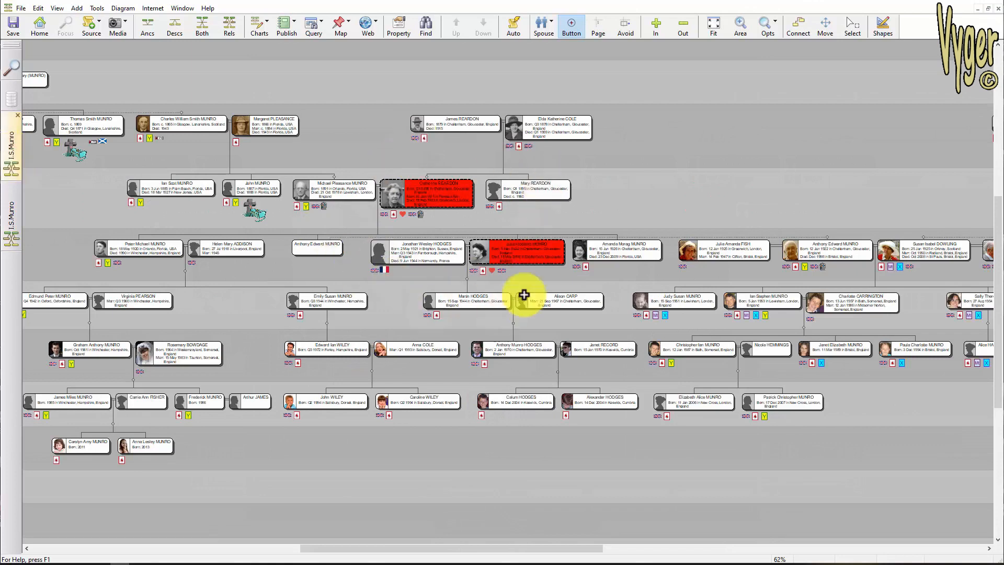
scroll(549, 269, "up", 5)
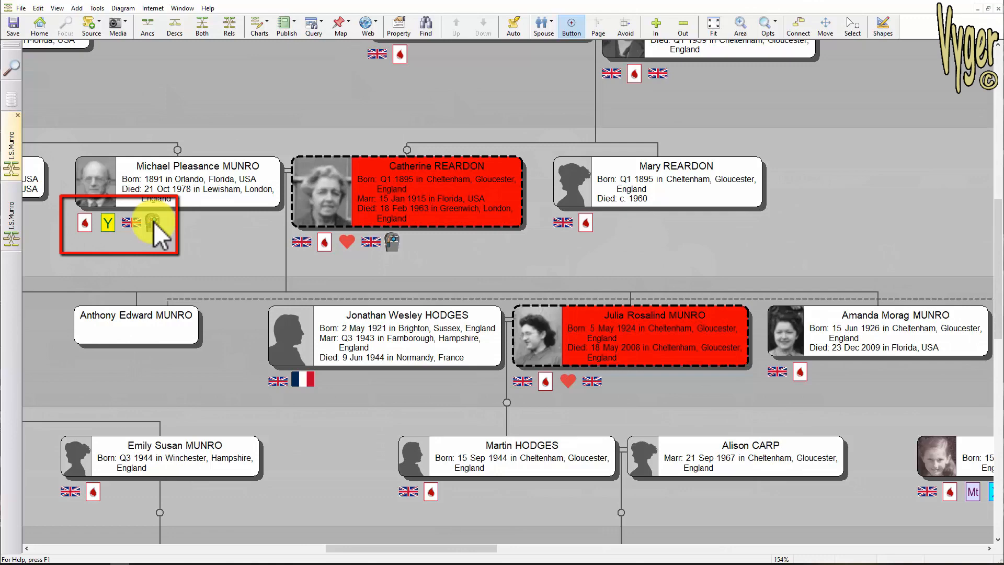
double_click(166, 190)
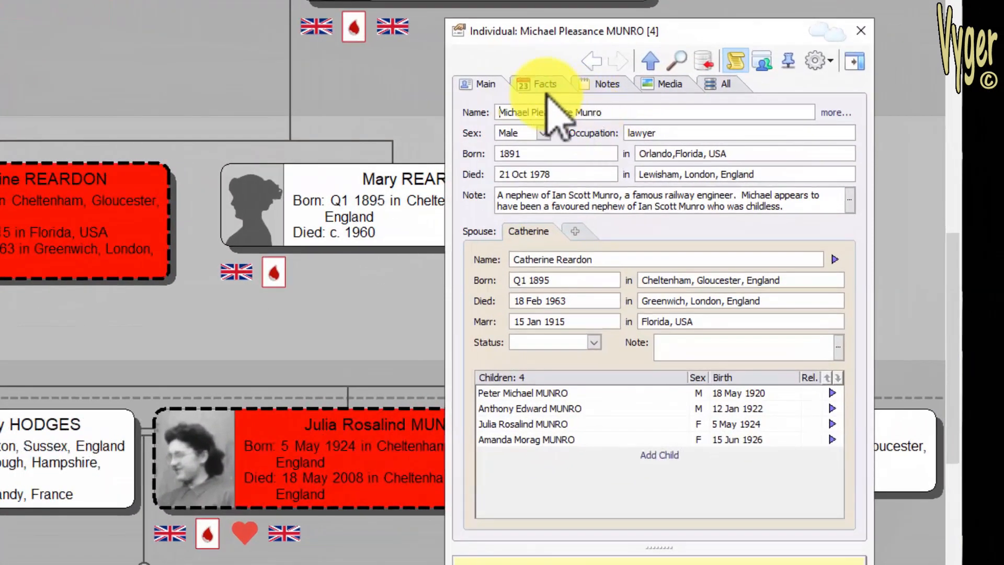
left_click(544, 83)
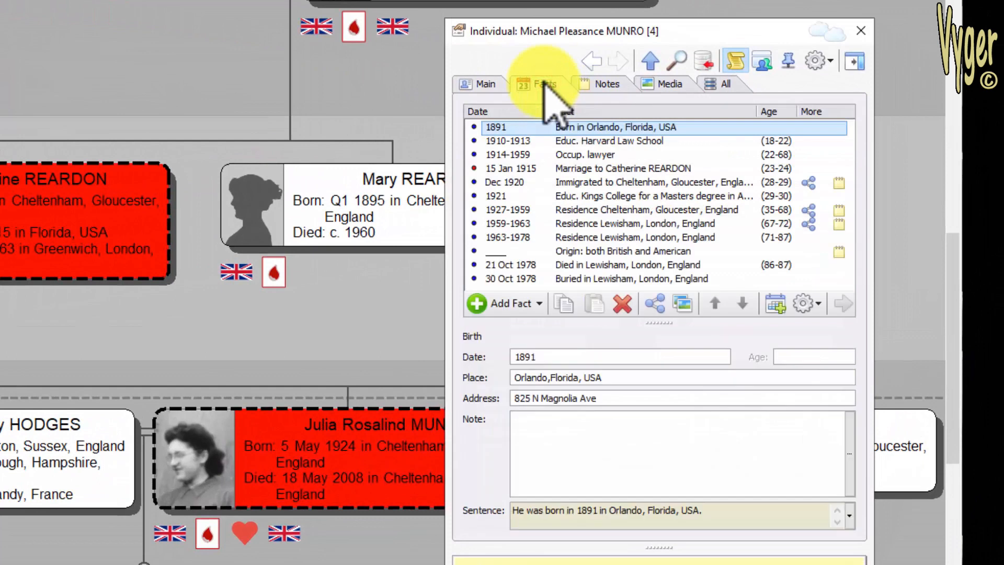
left_click(569, 279)
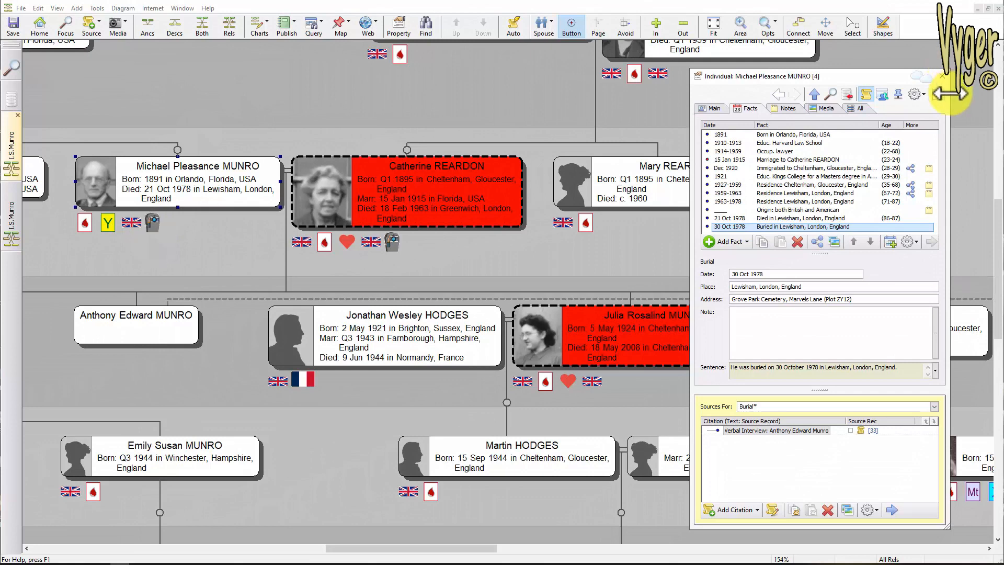
- Resize the record window and reposition it beside the diagram
left_click_drag(946, 121, 979, 121)
left_click_drag(859, 77, 779, 68)
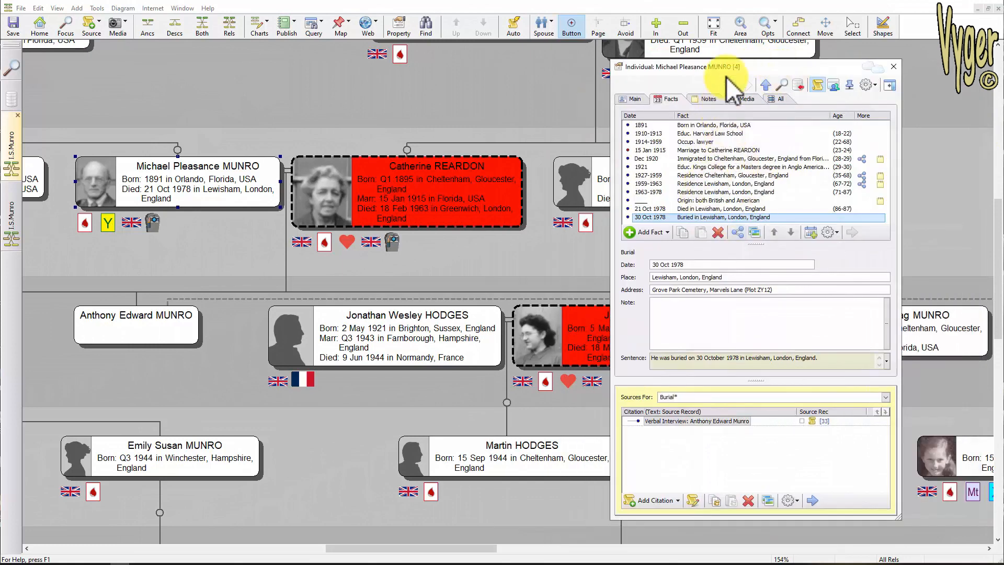
left_click_drag(726, 68, 1003, 89)
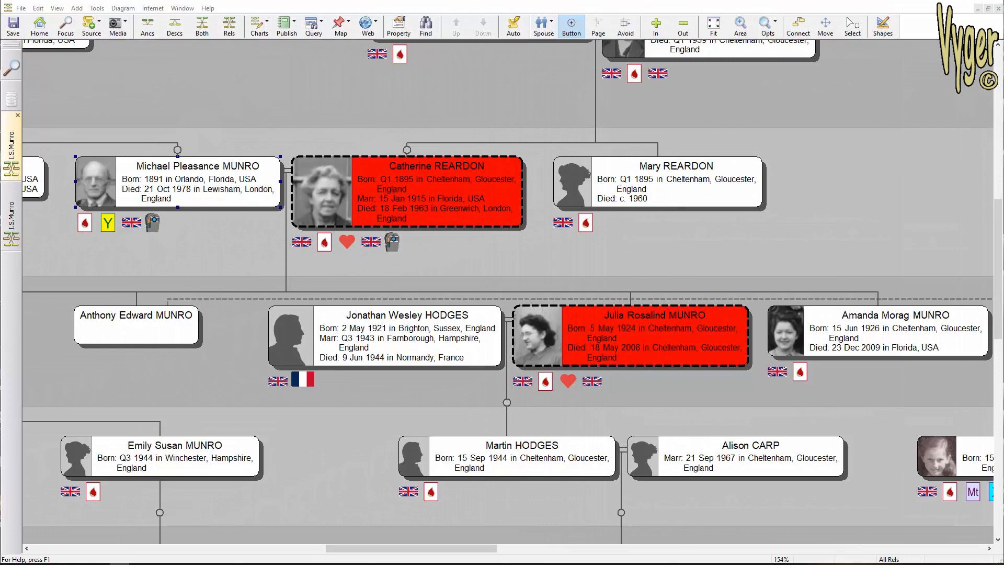
left_click_drag(1003, 89, 771, 83)
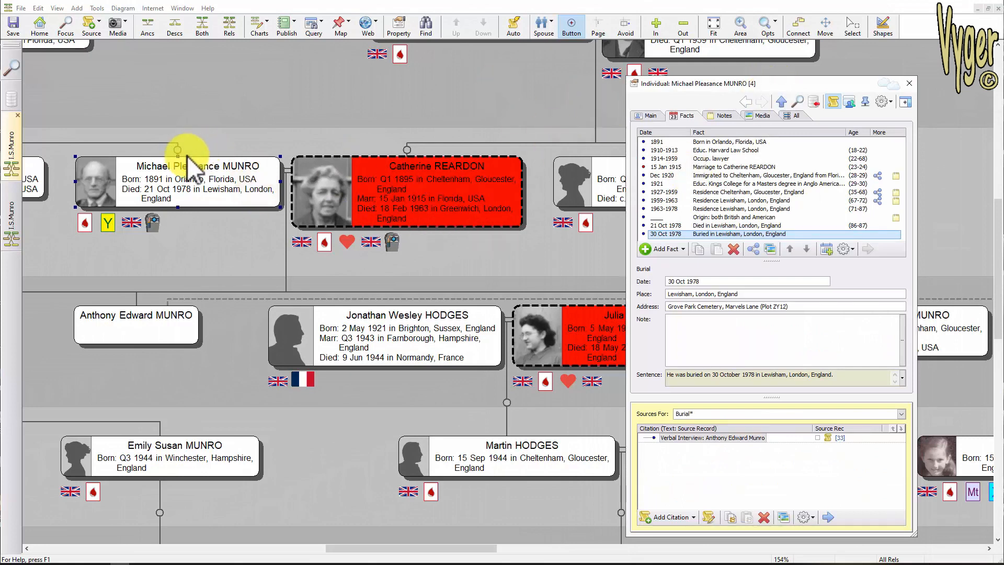
left_click(387, 330)
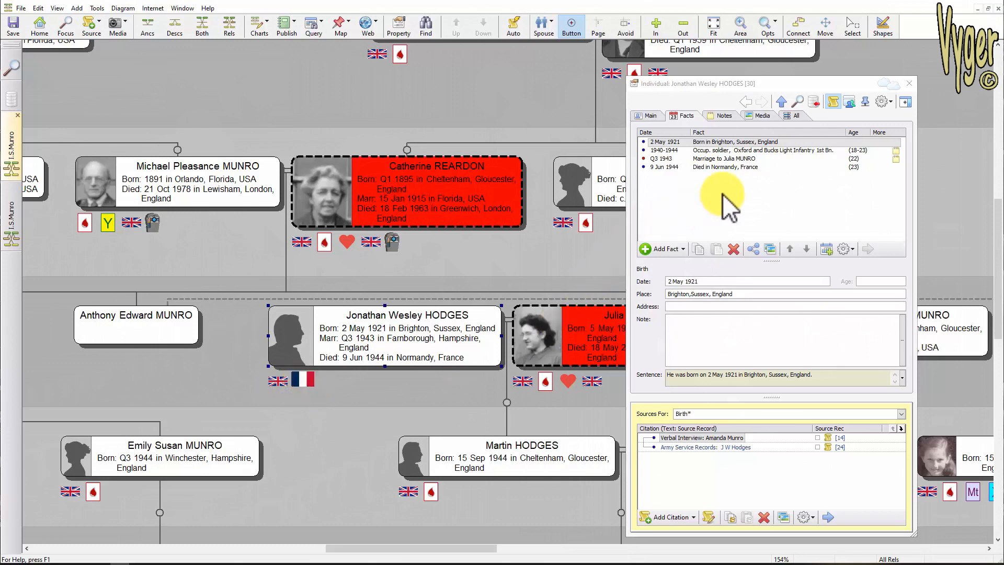
left_click(698, 167)
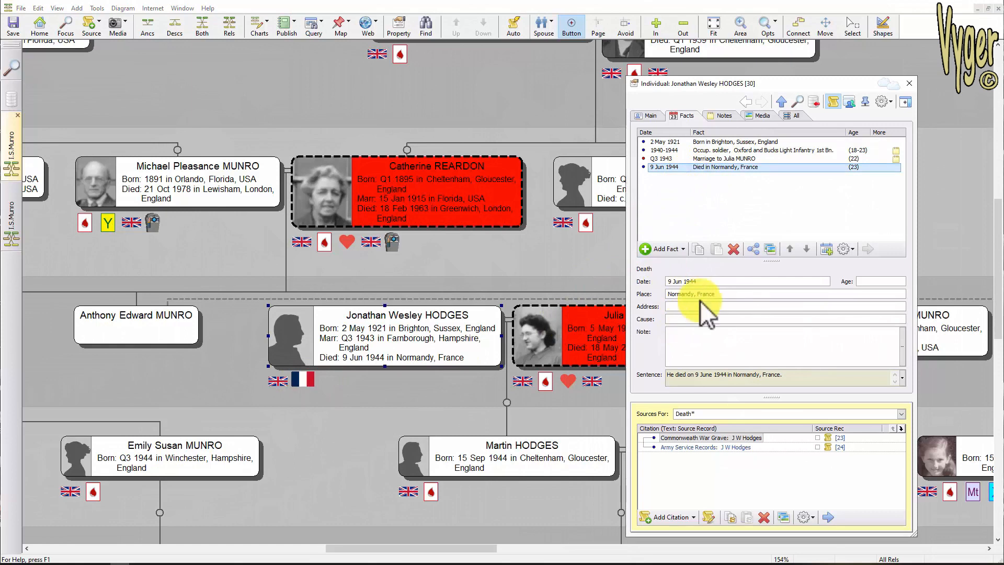
left_click(690, 319)
type("heart")
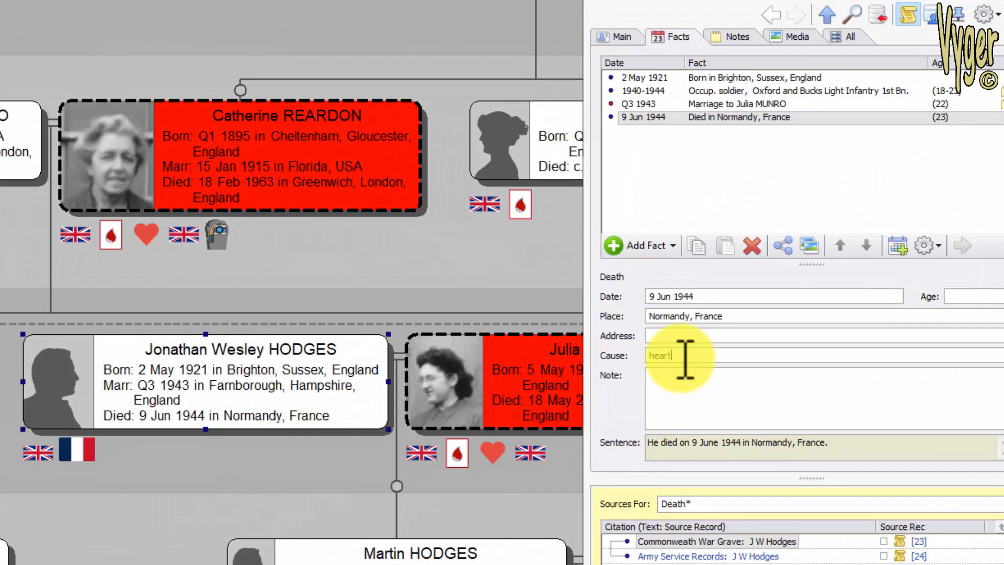
key("Tab")
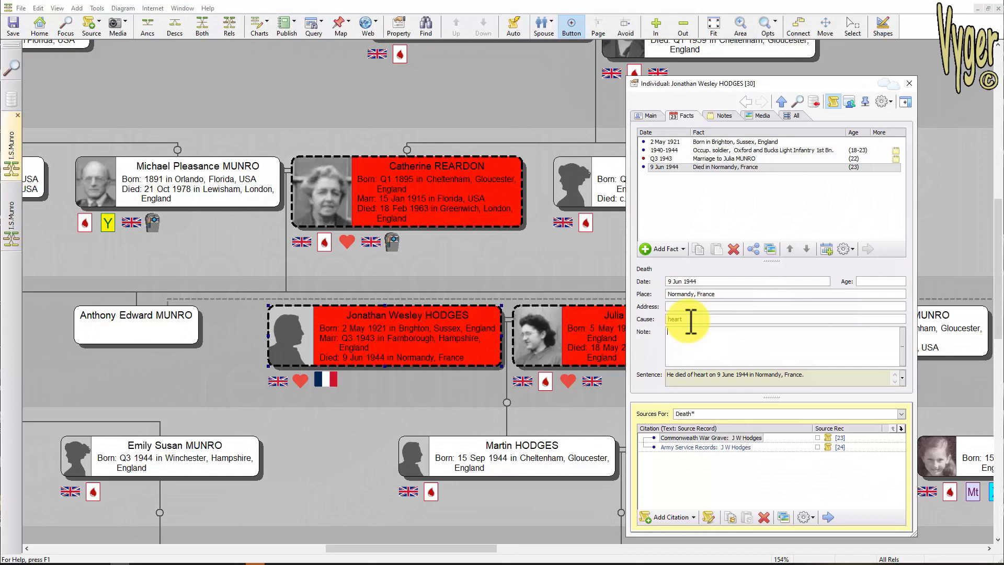
- Clear the death cause and close the record window
left_click_drag(691, 321, 636, 318)
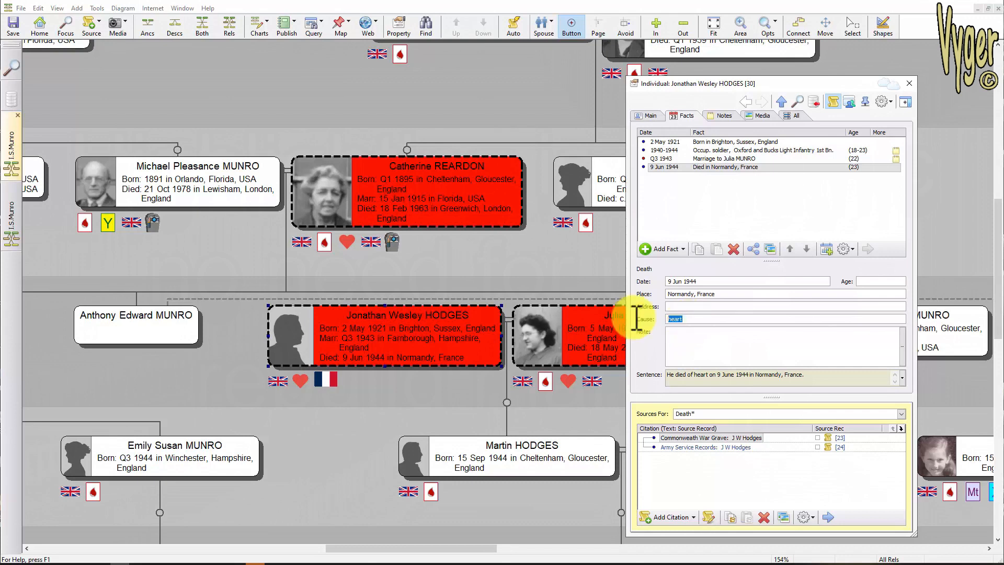
key("Delete")
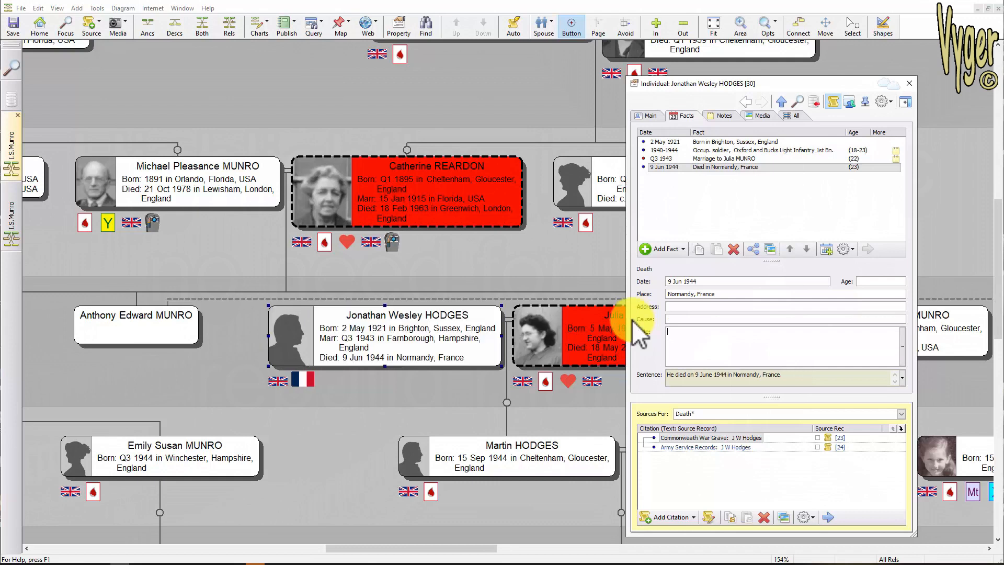
left_click(909, 83)
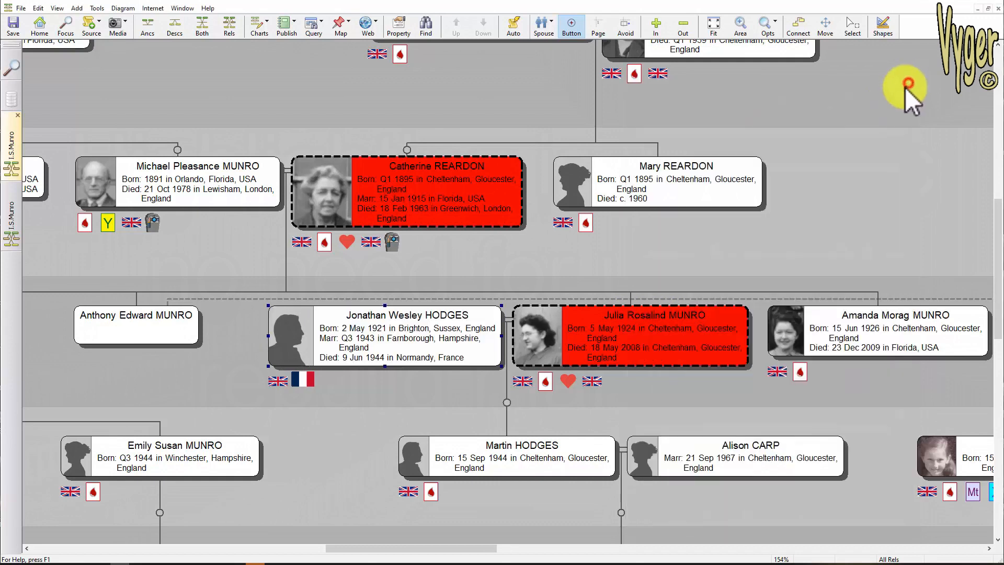
left_click(14, 217)
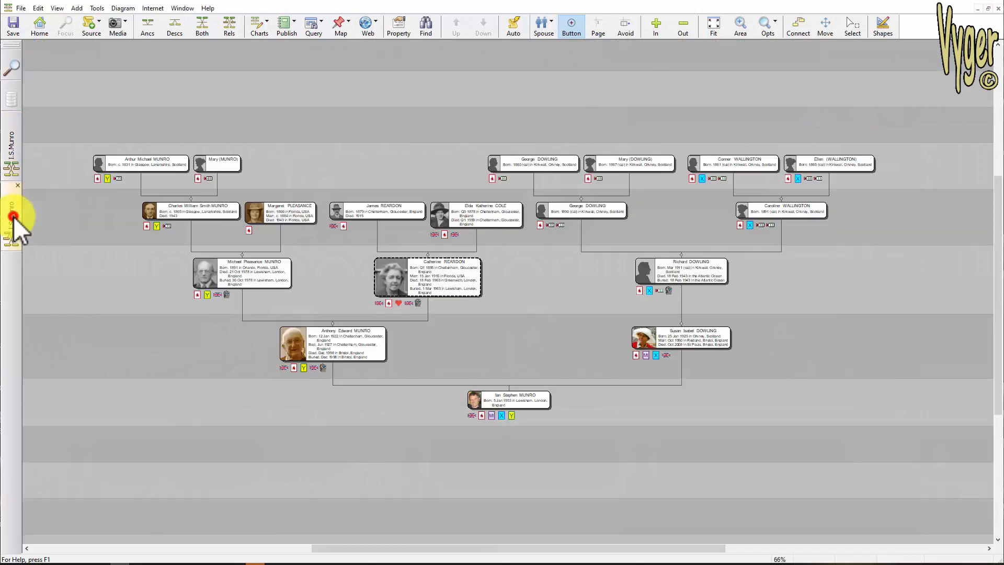
right_click(336, 344)
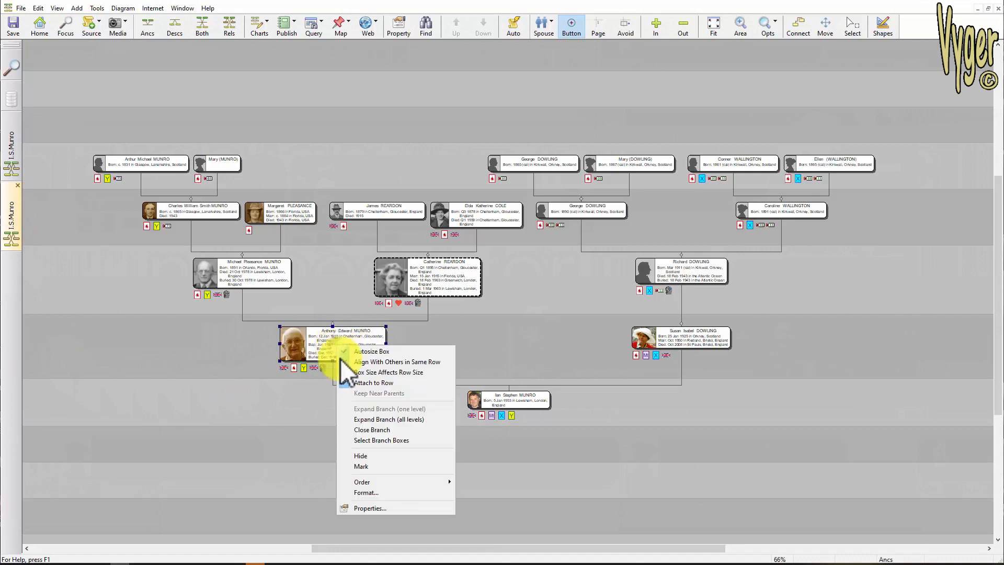
left_click(374, 440)
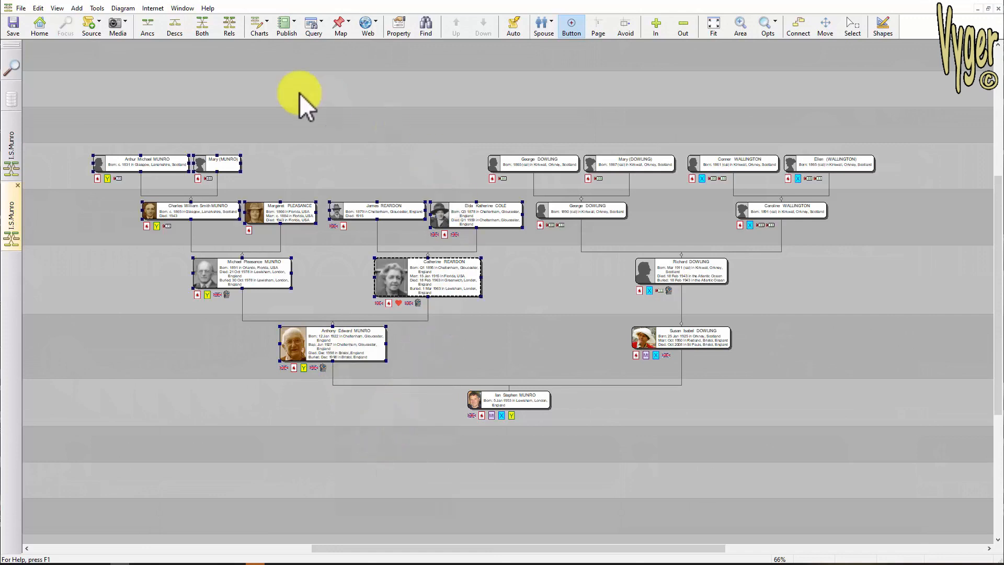
- Override the selected boxes' fill with a light grey custom colour
right_click(341, 342)
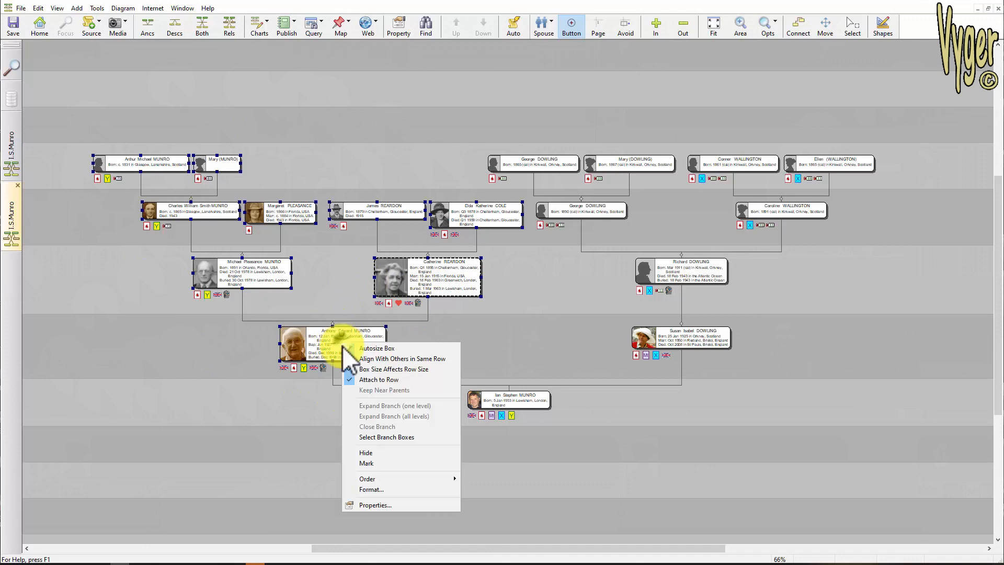
left_click(367, 490)
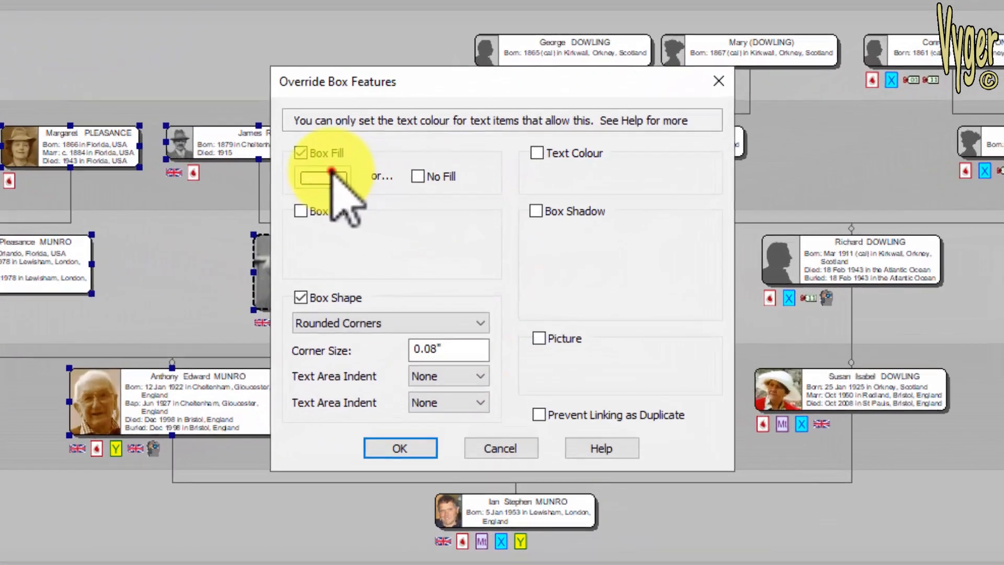
left_click(331, 171)
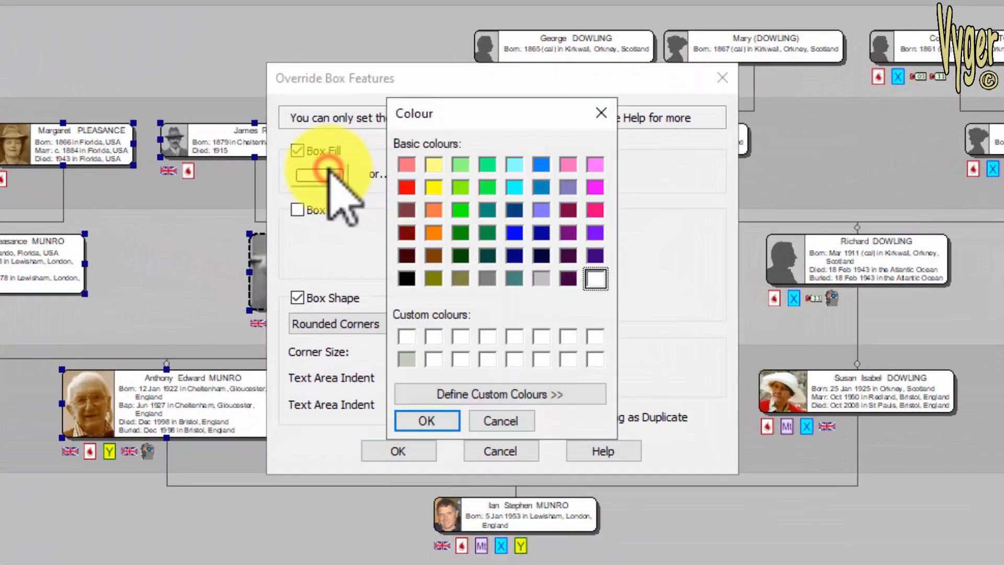
left_click(407, 358)
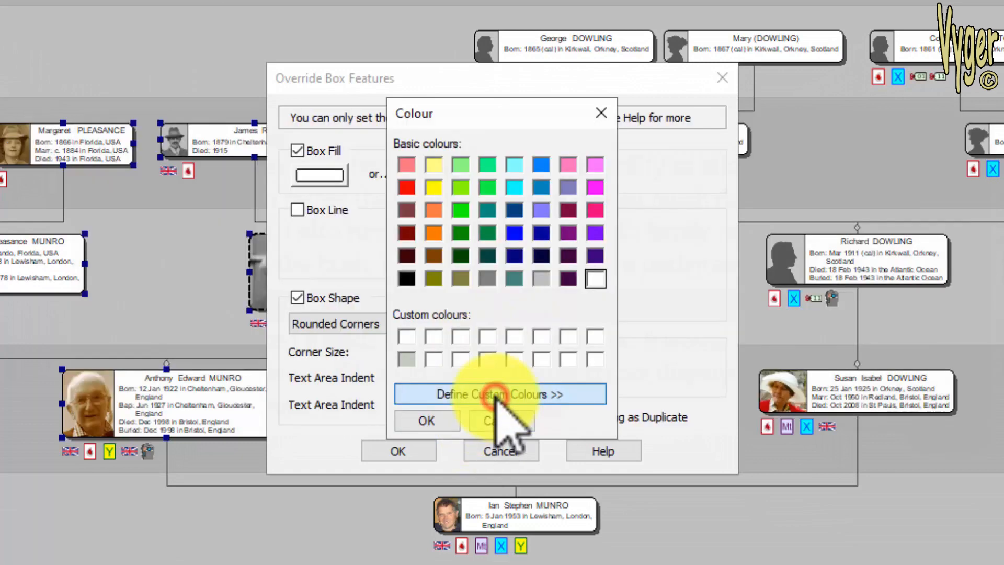
left_click(465, 395)
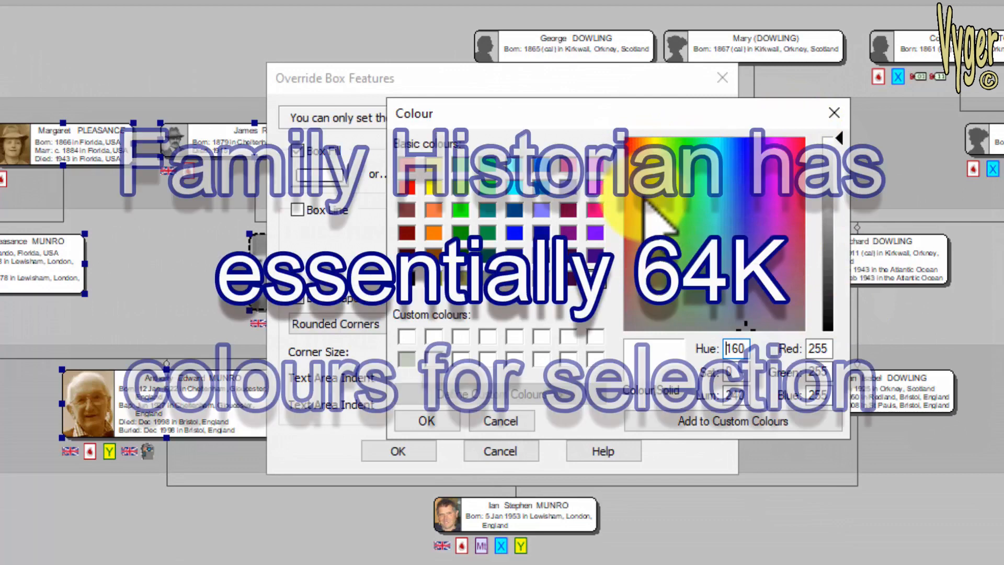
left_click(427, 420)
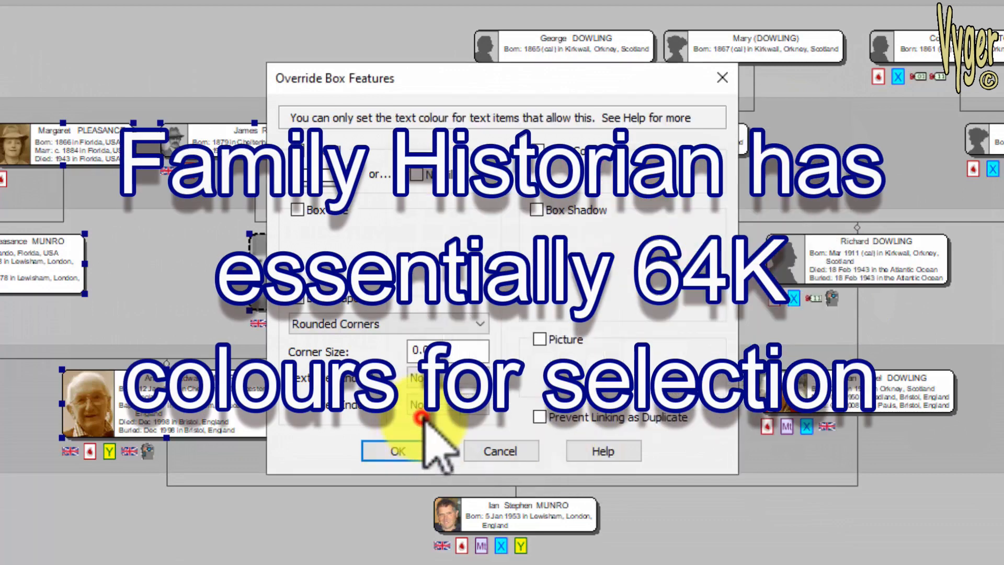
left_click(294, 184)
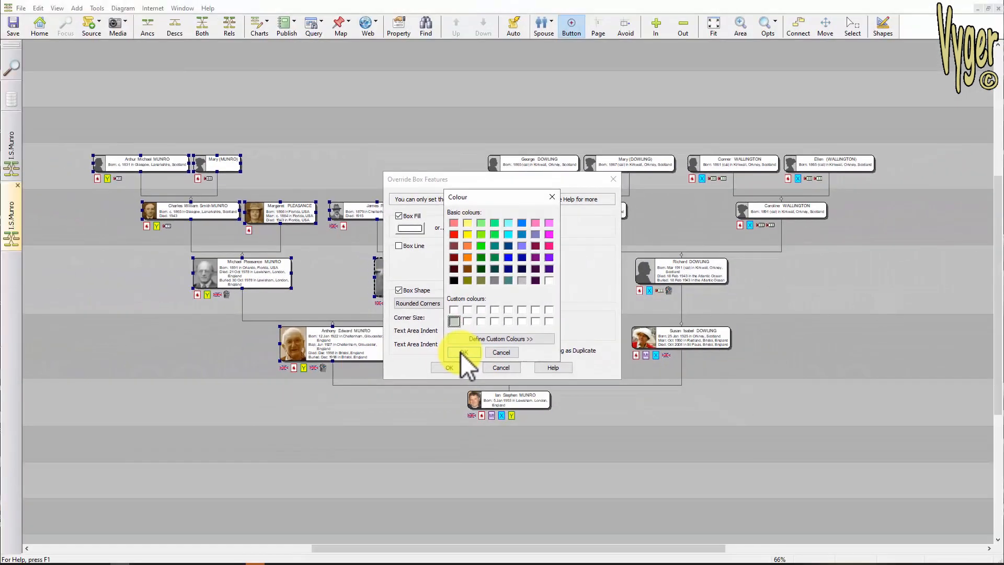
left_click(460, 353)
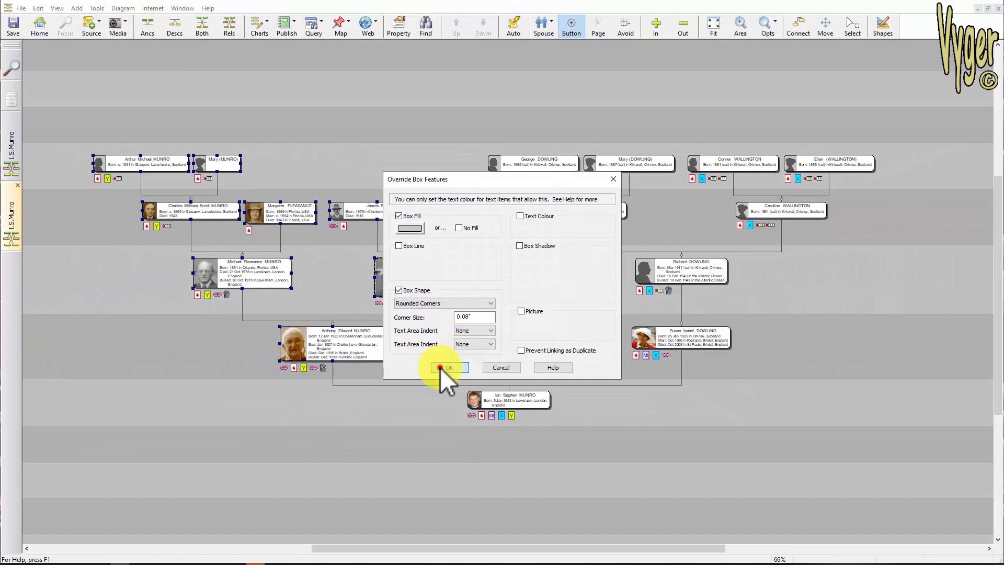
left_click(444, 368)
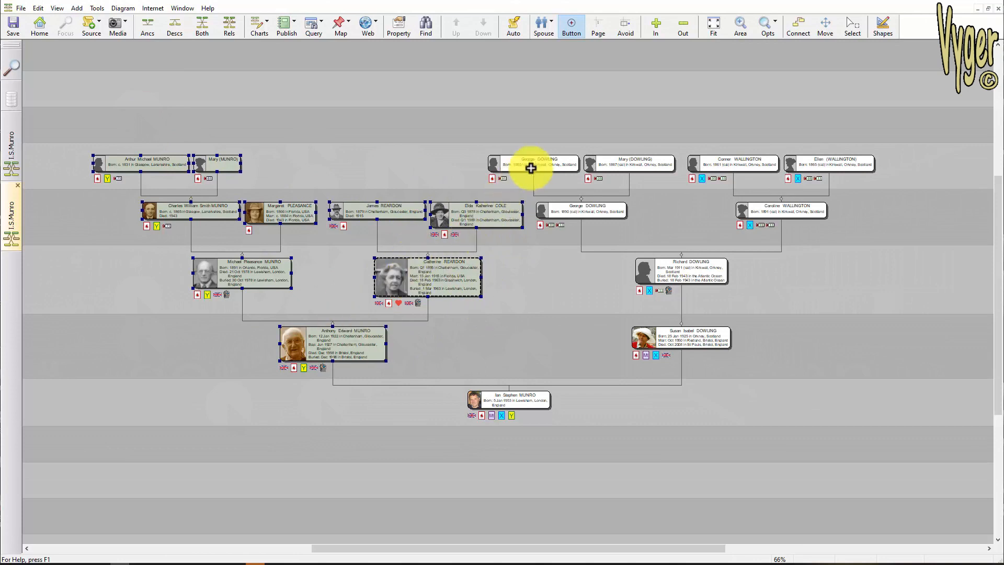
double_click(681, 336)
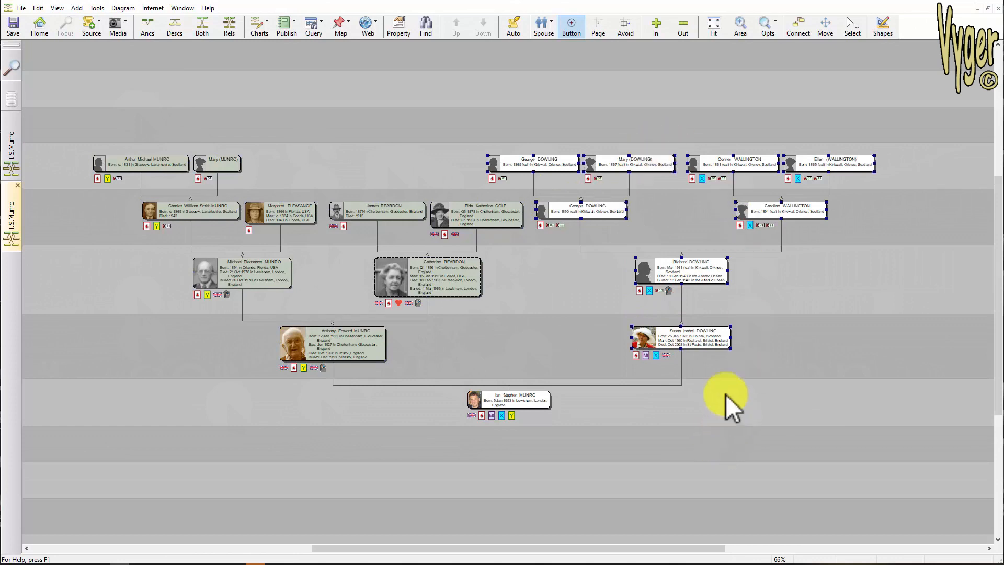
right_click(679, 339)
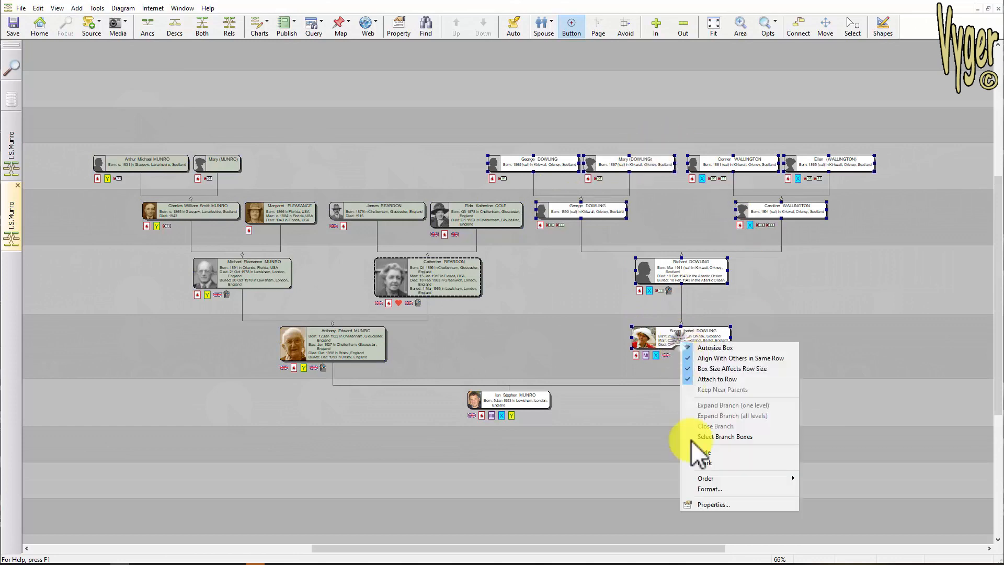
left_click(707, 488)
left_click(398, 216)
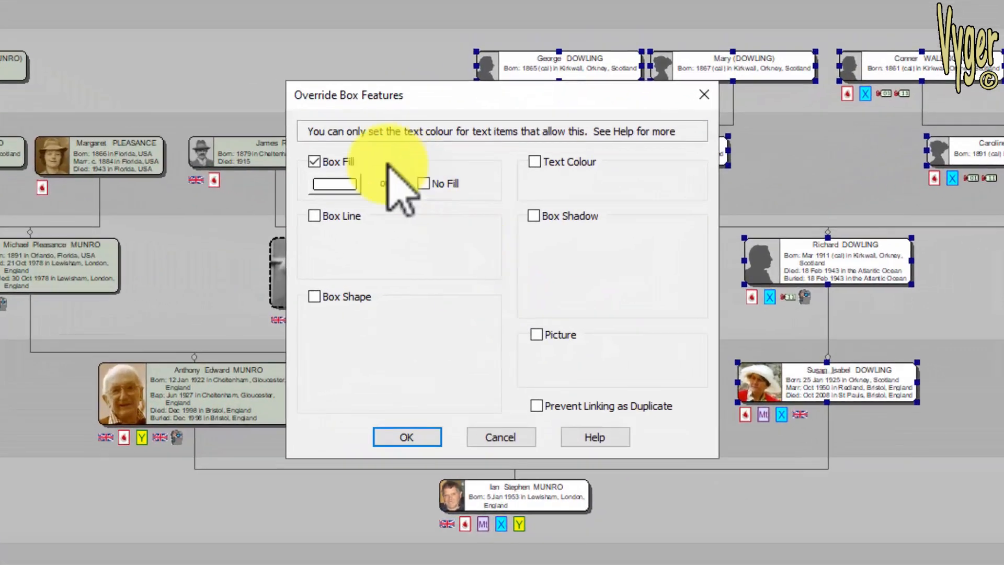
left_click(320, 175)
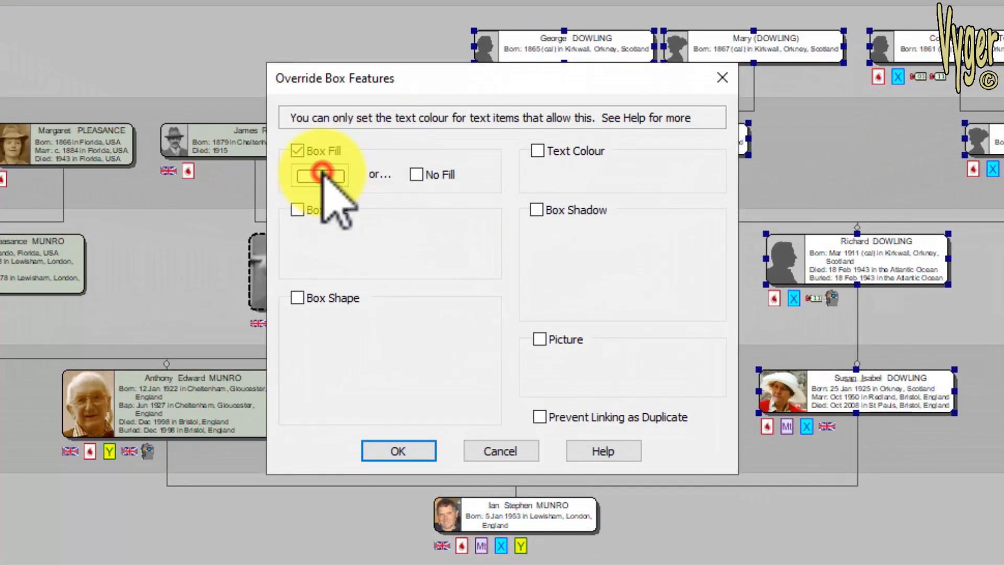
left_click(436, 165)
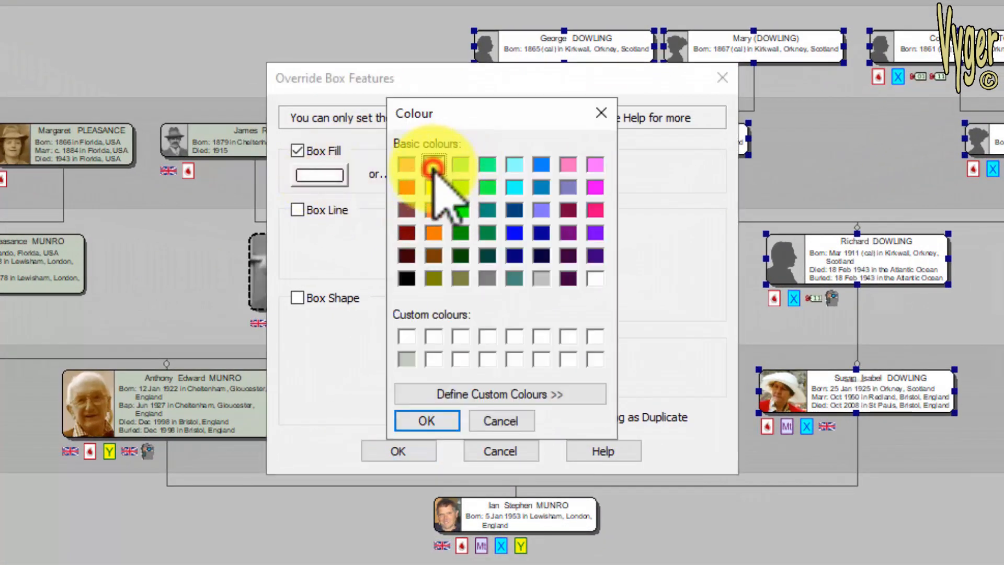
left_click(428, 422)
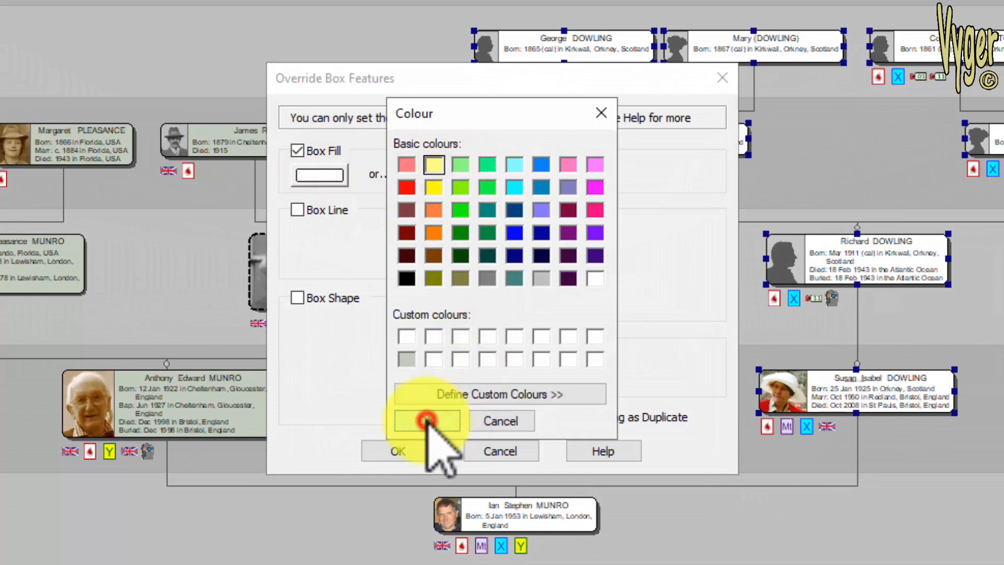
- Also enable the box line, box shape, text colour and box shadow overrides for the selected boxes and apply them
left_click(296, 211)
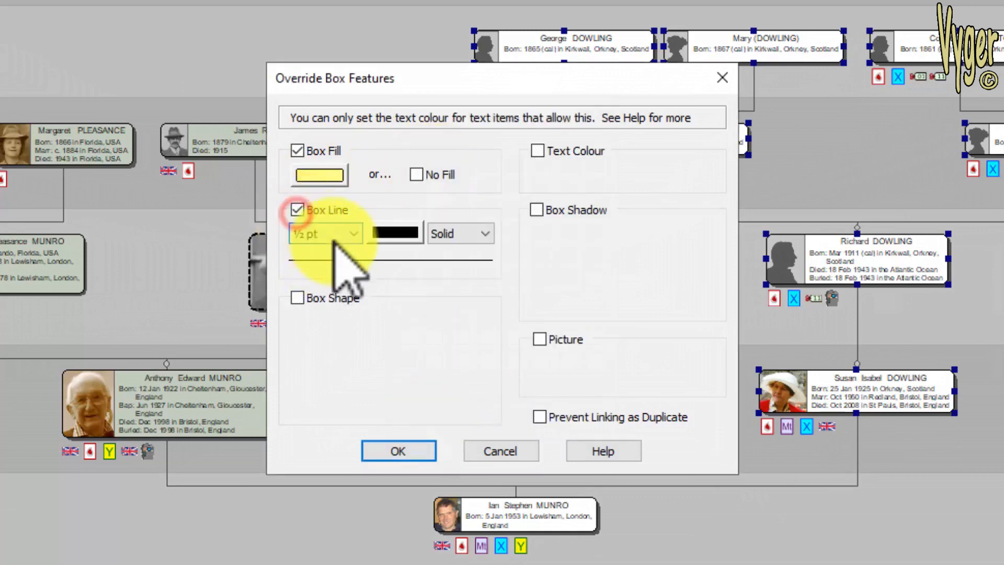
left_click(348, 235)
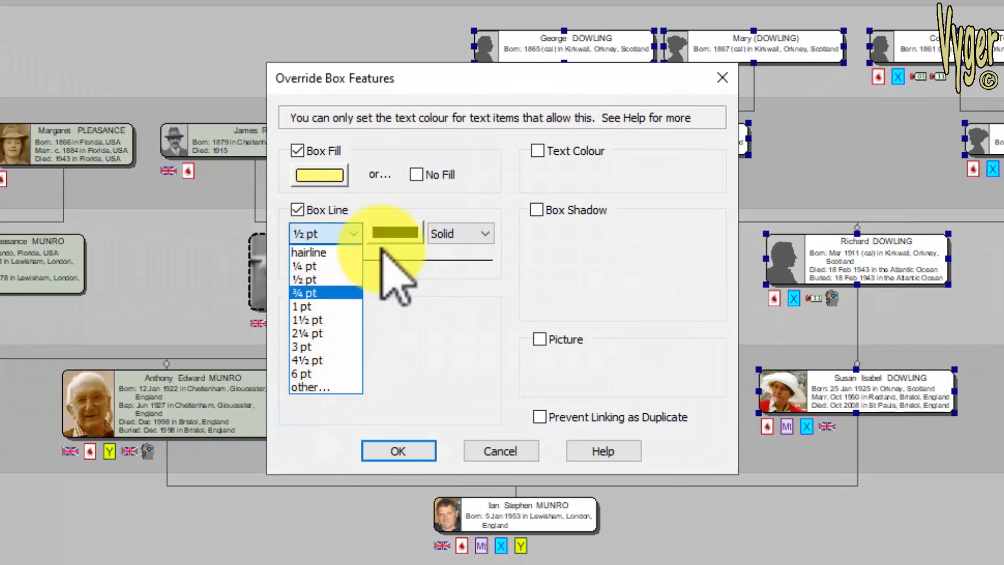
left_click(387, 230)
left_click(463, 232)
left_click(458, 253)
left_click(296, 299)
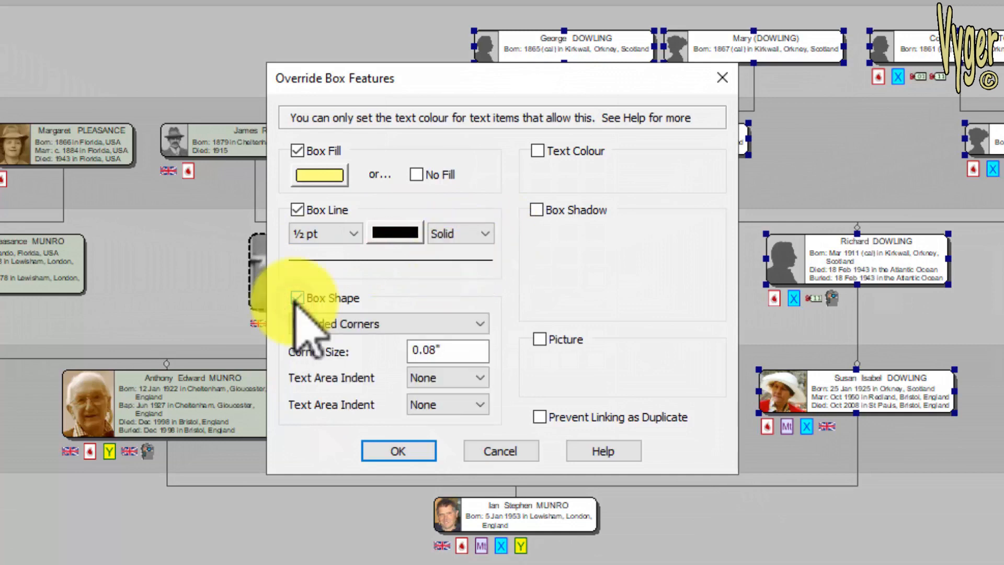
left_click(537, 151)
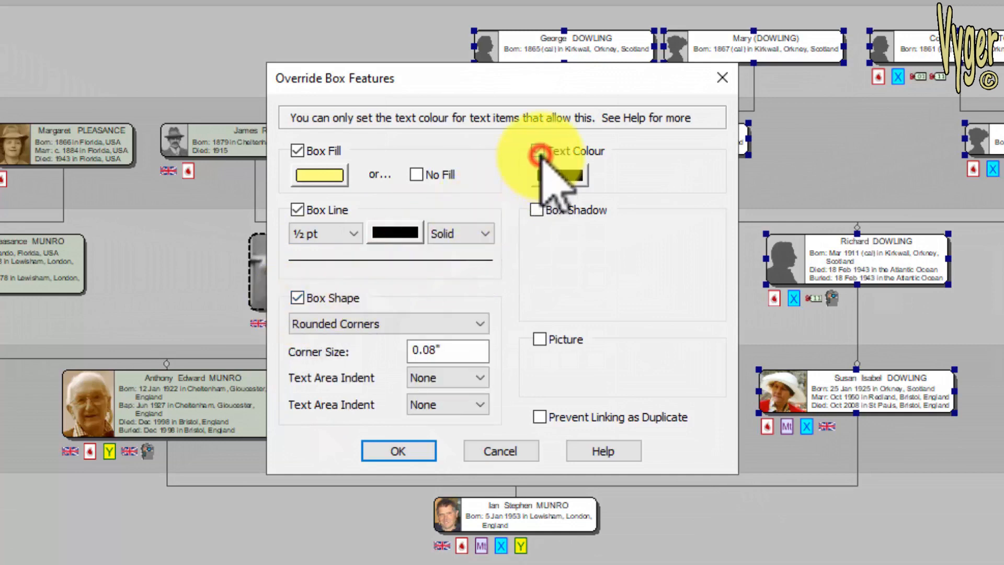
left_click(535, 210)
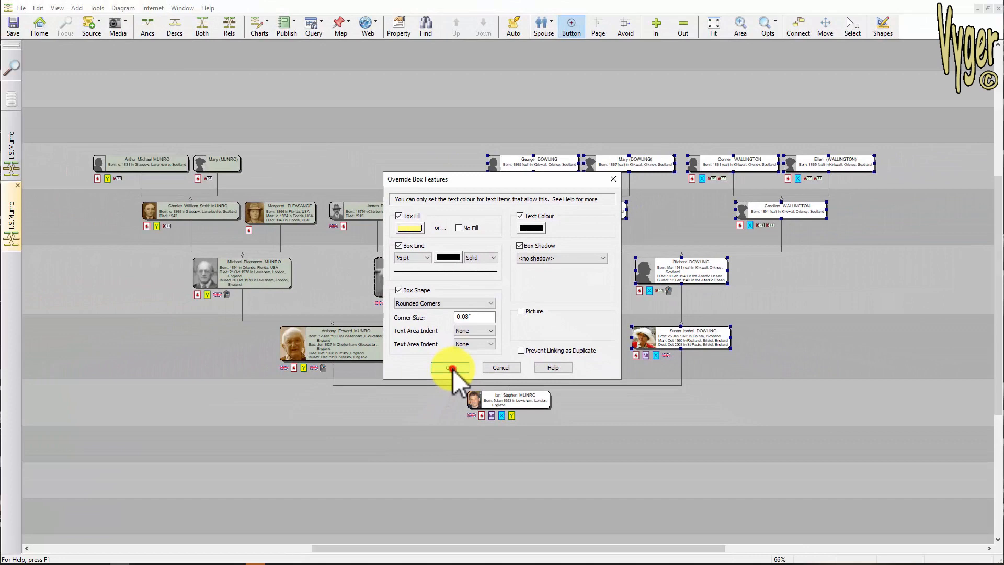
left_click(435, 394)
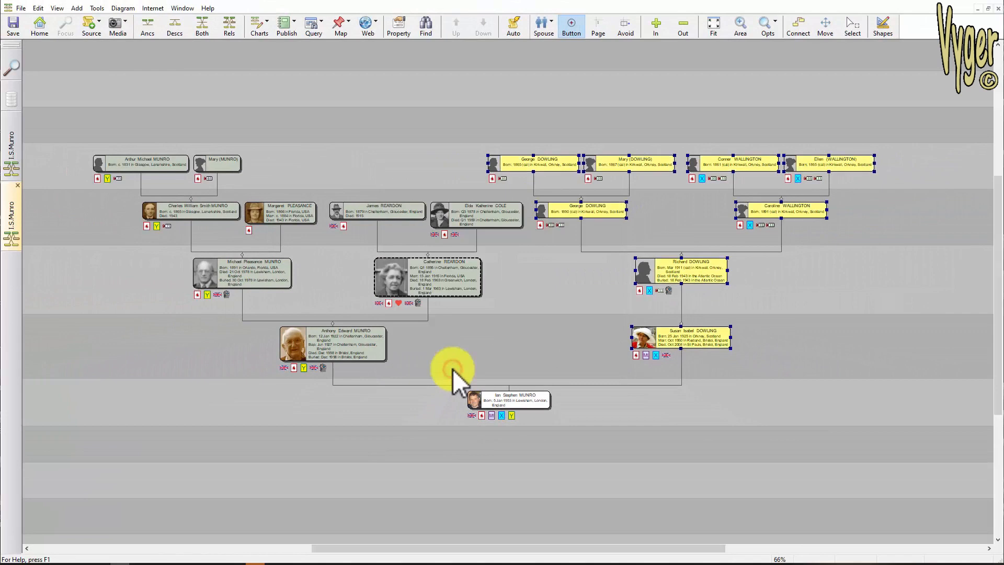
left_click(815, 303)
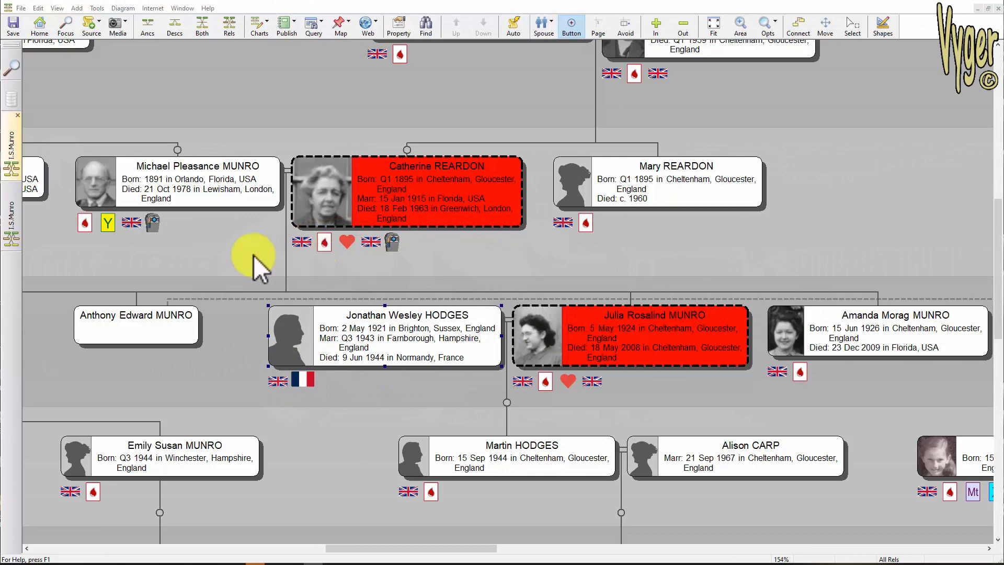
left_click_drag(101, 260, 754, 377)
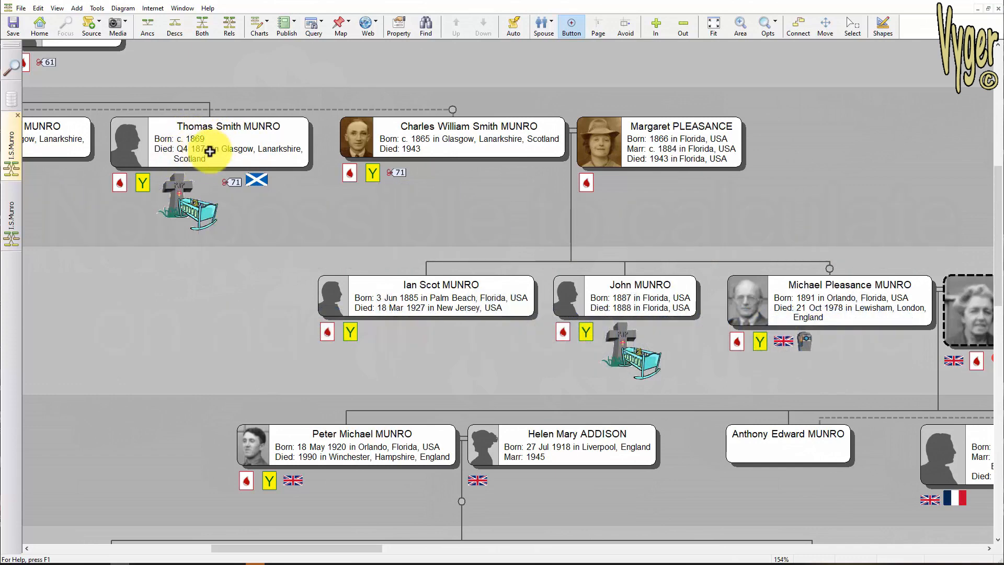
left_click_drag(723, 230, 564, 157)
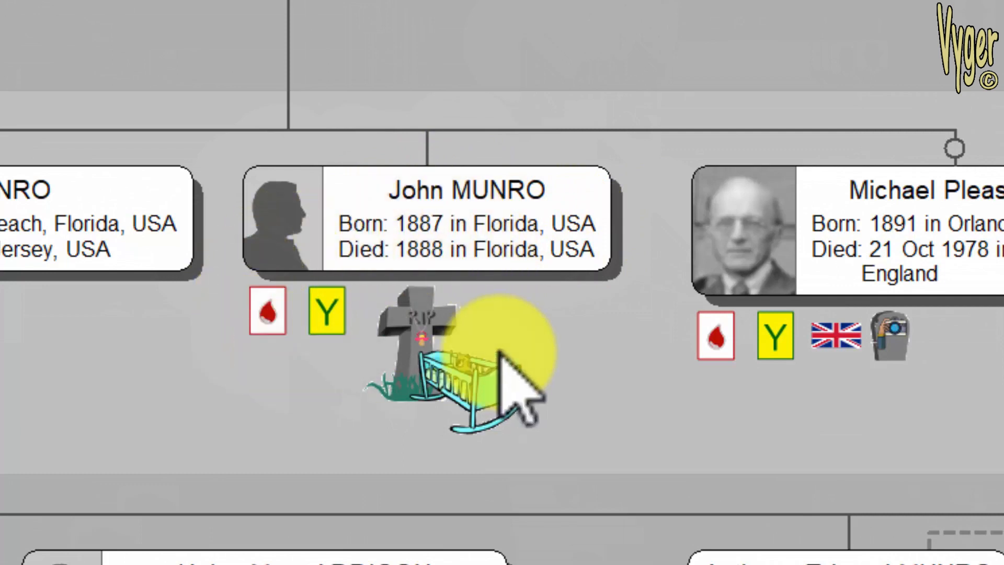
left_click(472, 230)
double_click(471, 230)
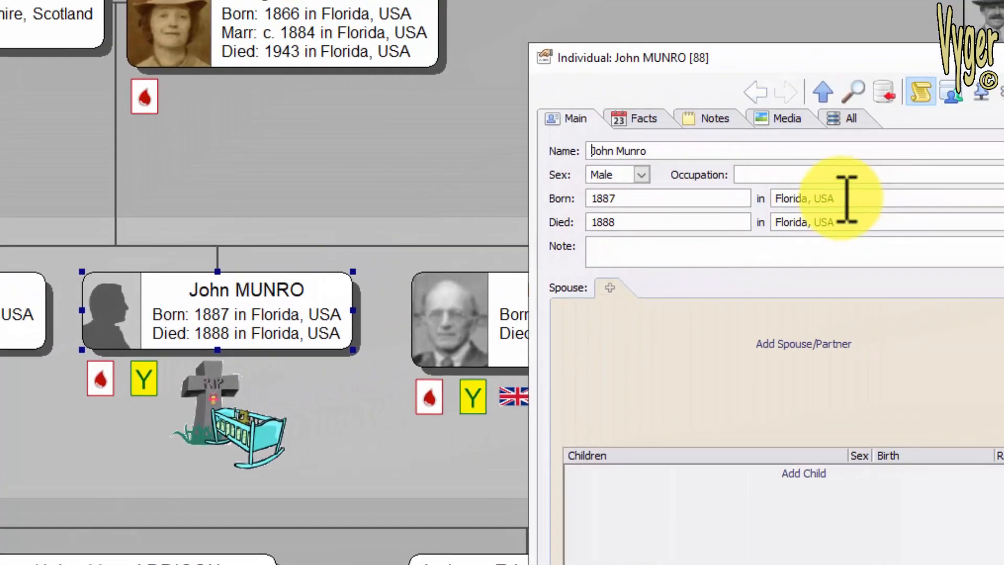
left_click(791, 214)
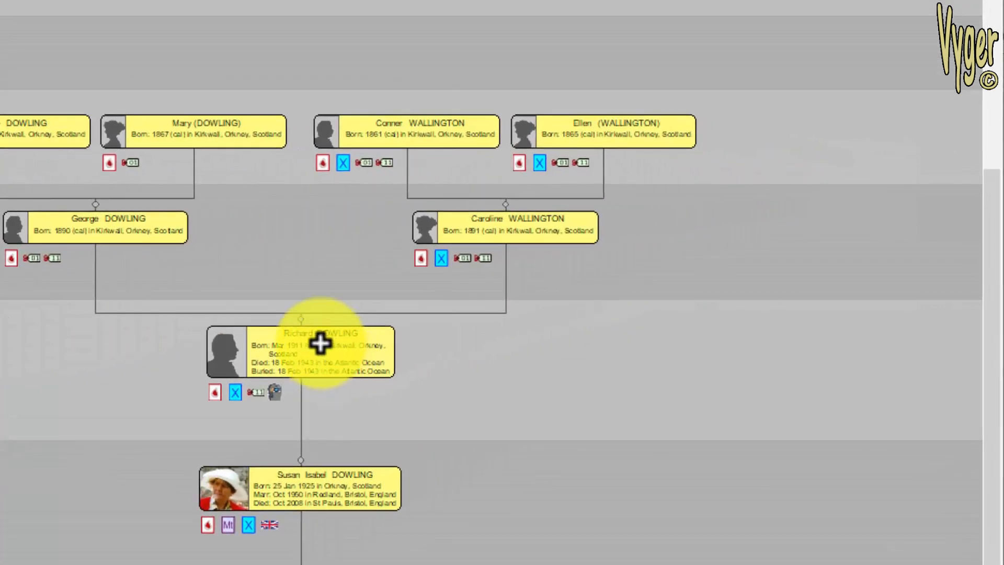
left_click(320, 343)
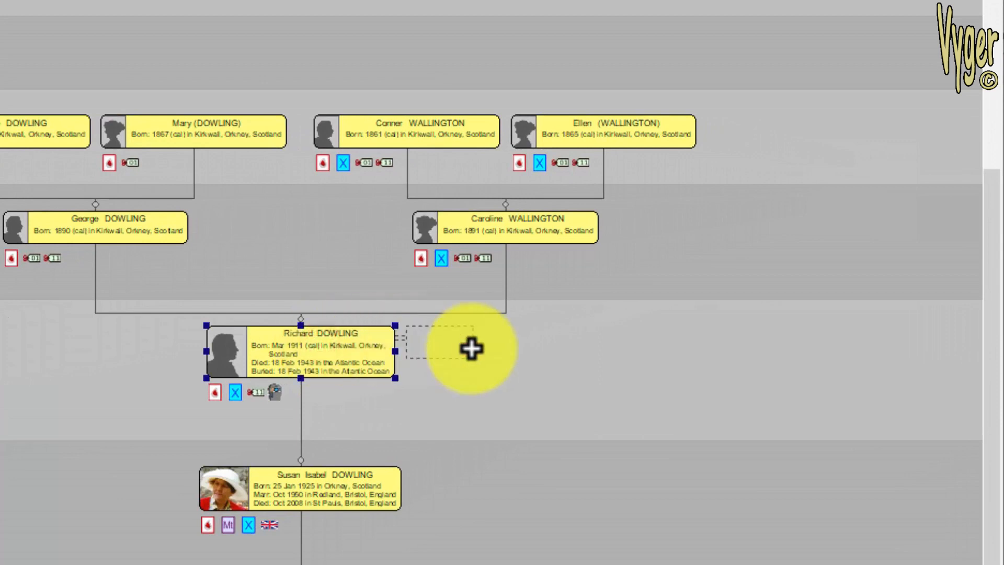
left_click(470, 347)
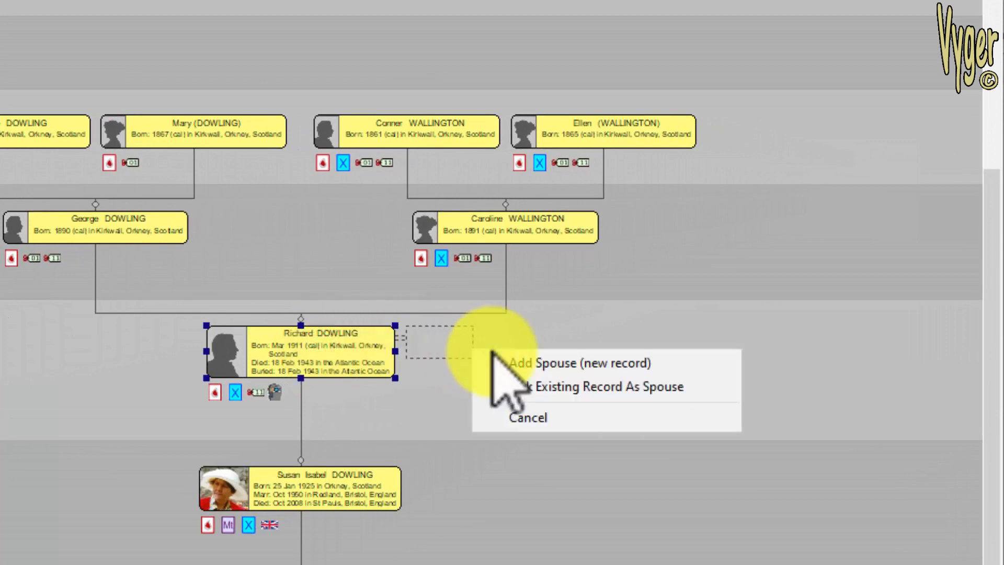
left_click(587, 365)
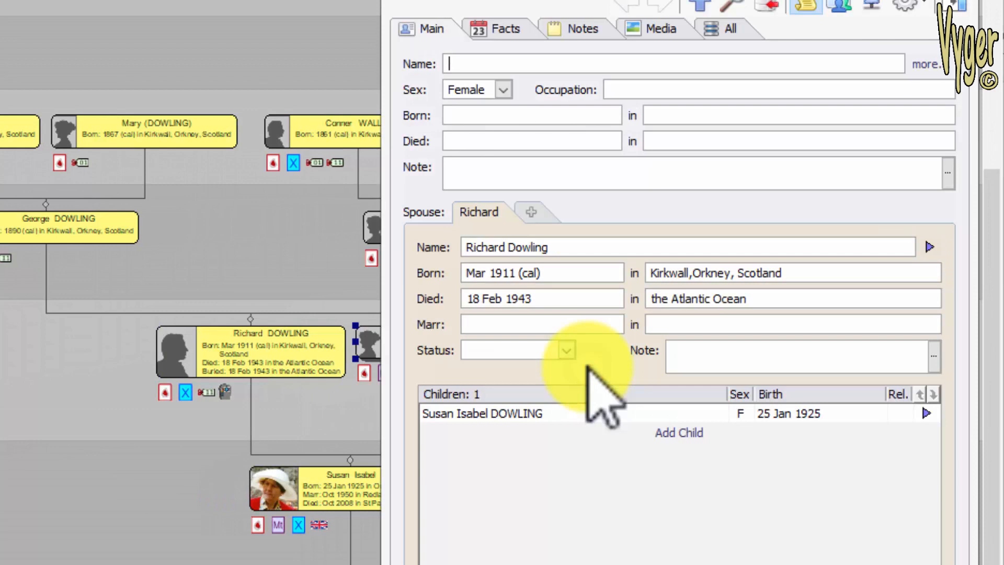
type("Jane Doe")
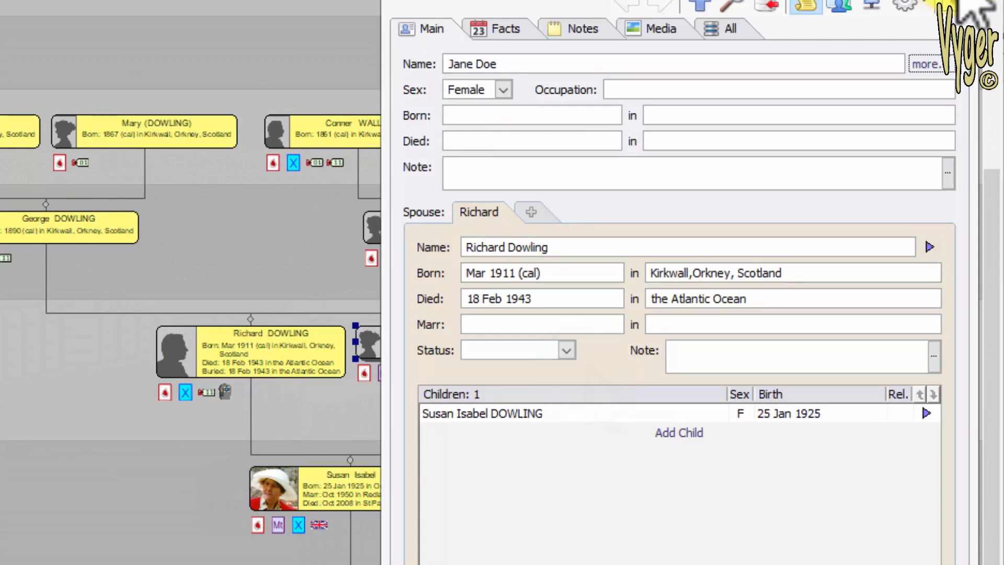
key("Return")
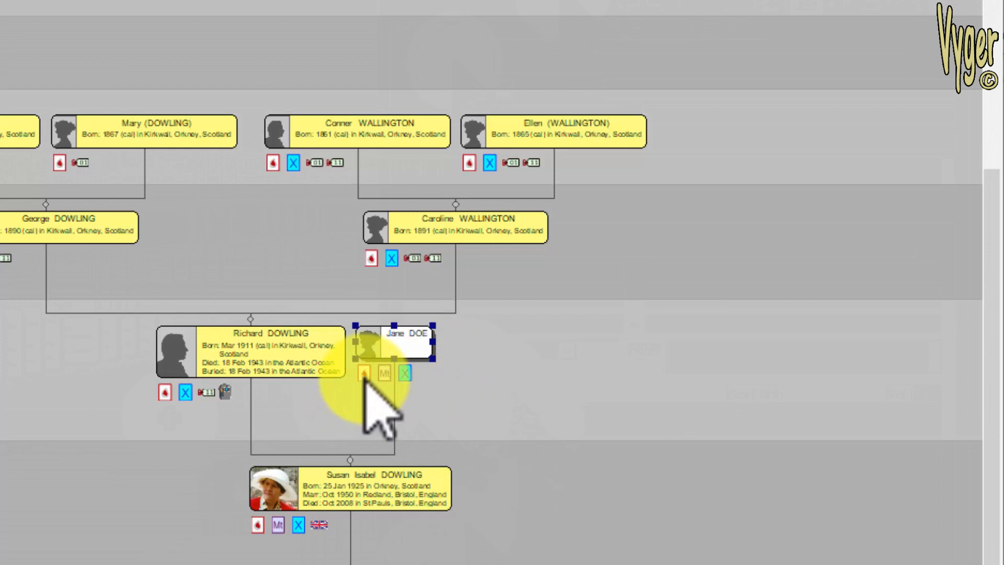
- Open Jane Doe's record, view her Facts tab, and close the record
left_click(404, 373)
left_click(502, 27)
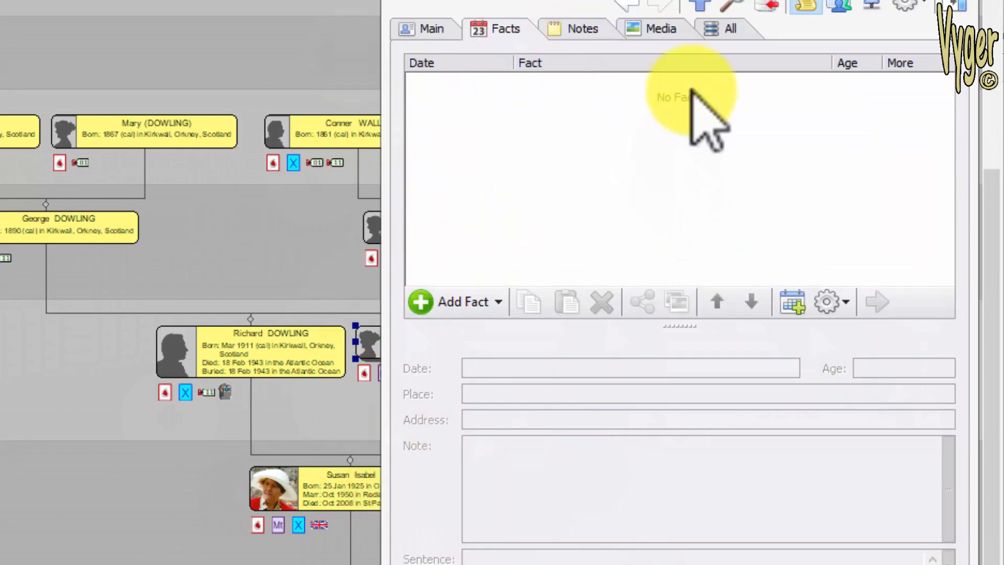
left_click(966, 3)
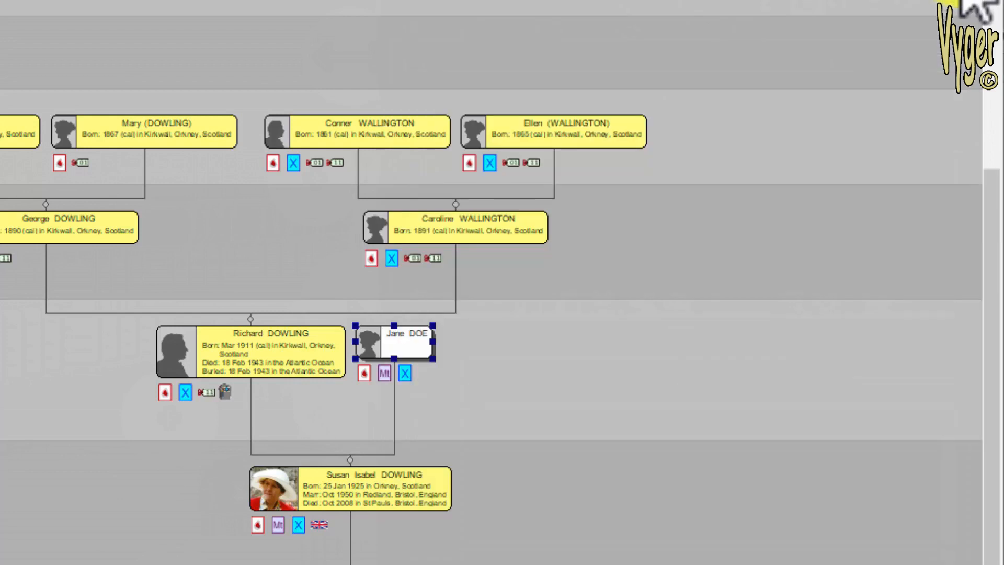
left_click(826, 26)
left_click(486, 162)
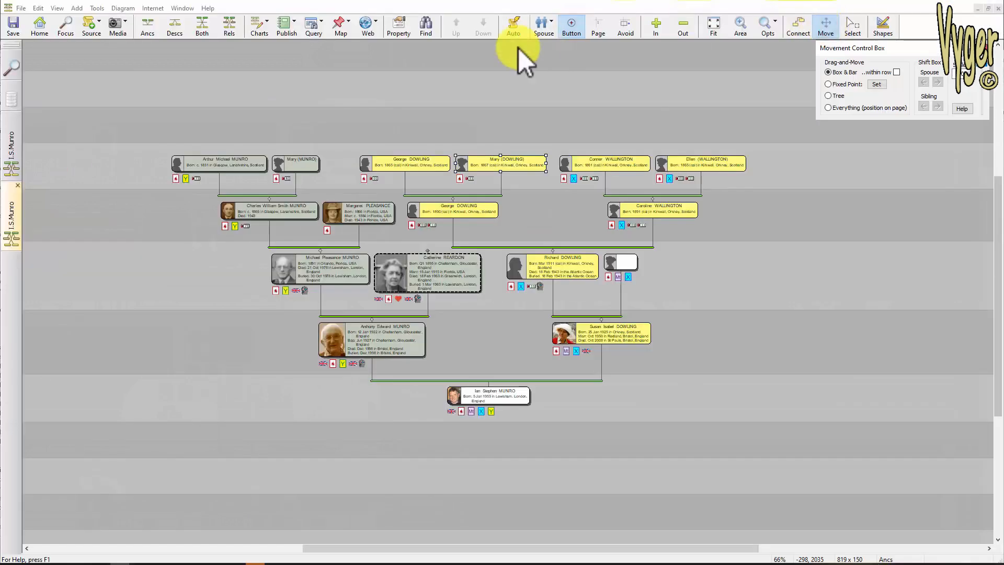
left_click_drag(486, 163, 535, 112)
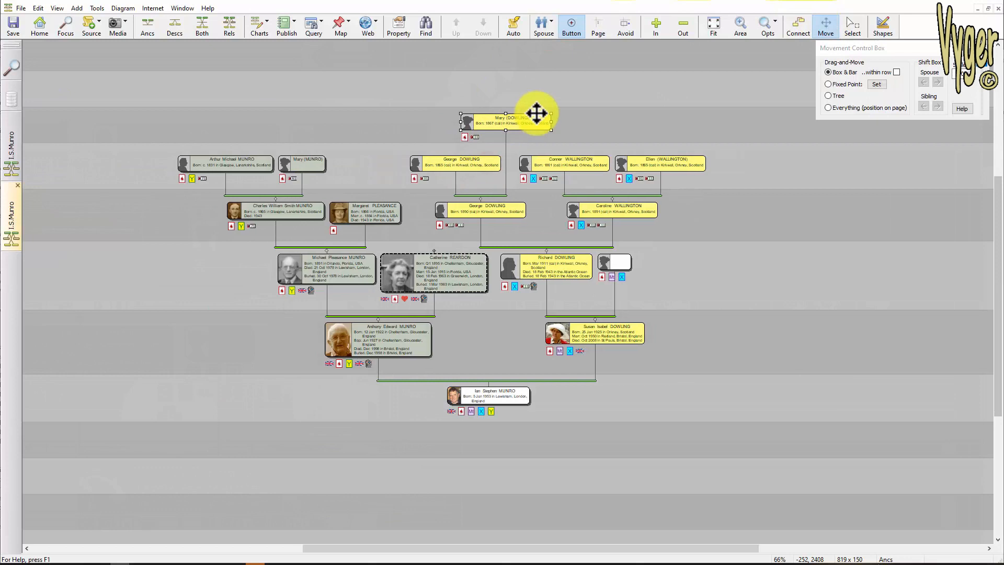
left_click_drag(463, 165, 437, 112)
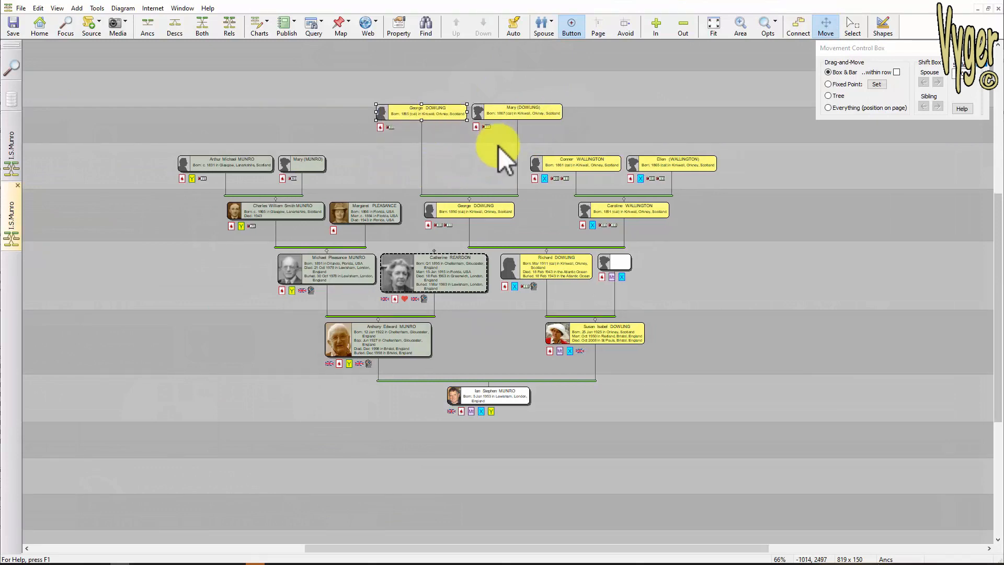
left_click_drag(470, 195, 607, 243)
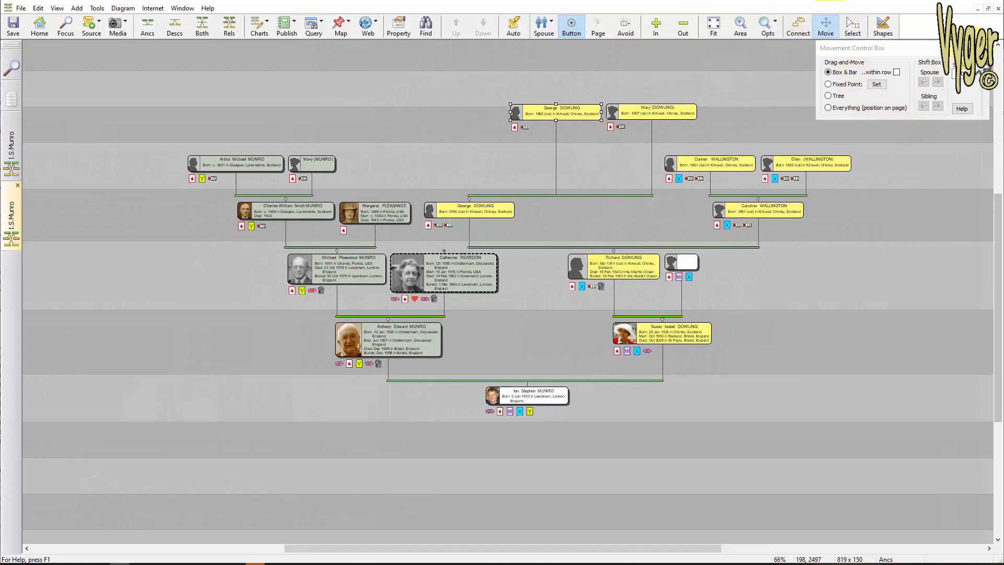
left_click(259, 25)
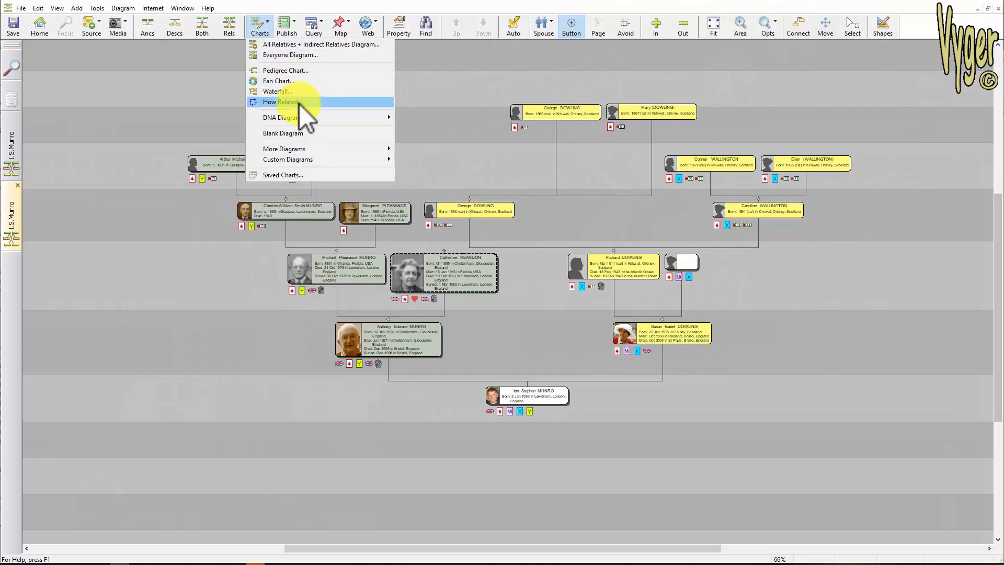
mouse_move(299, 119)
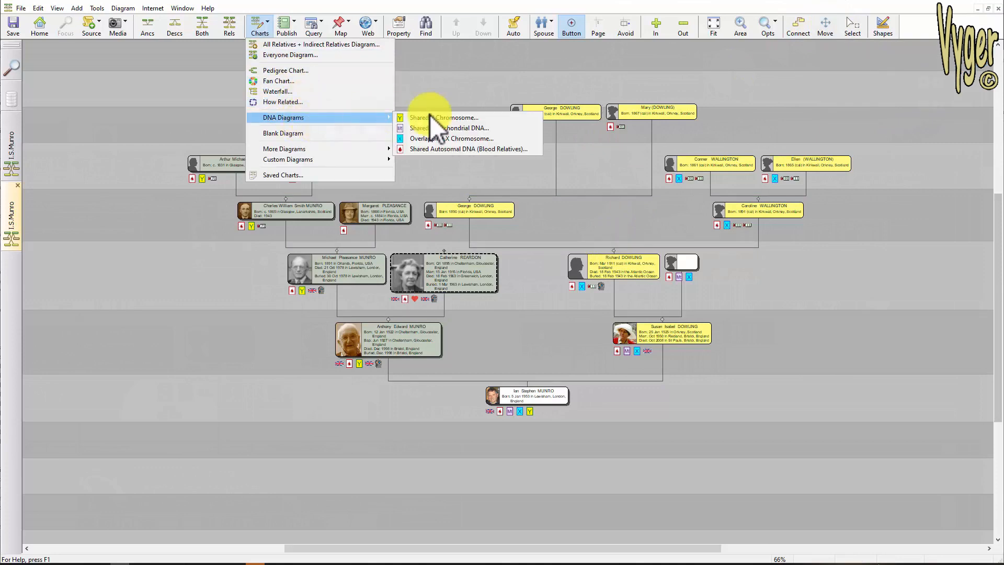
left_click(441, 149)
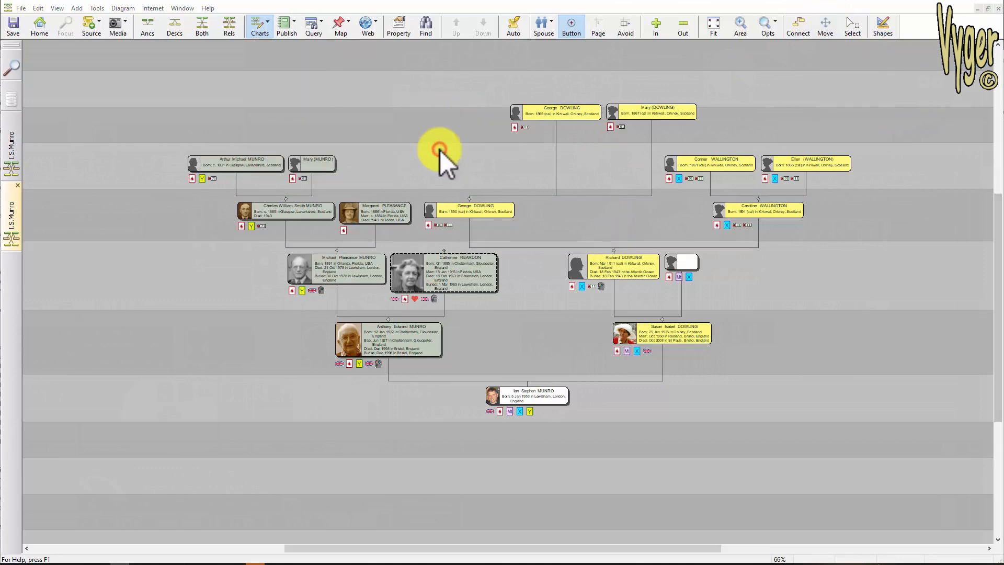
left_click(469, 268)
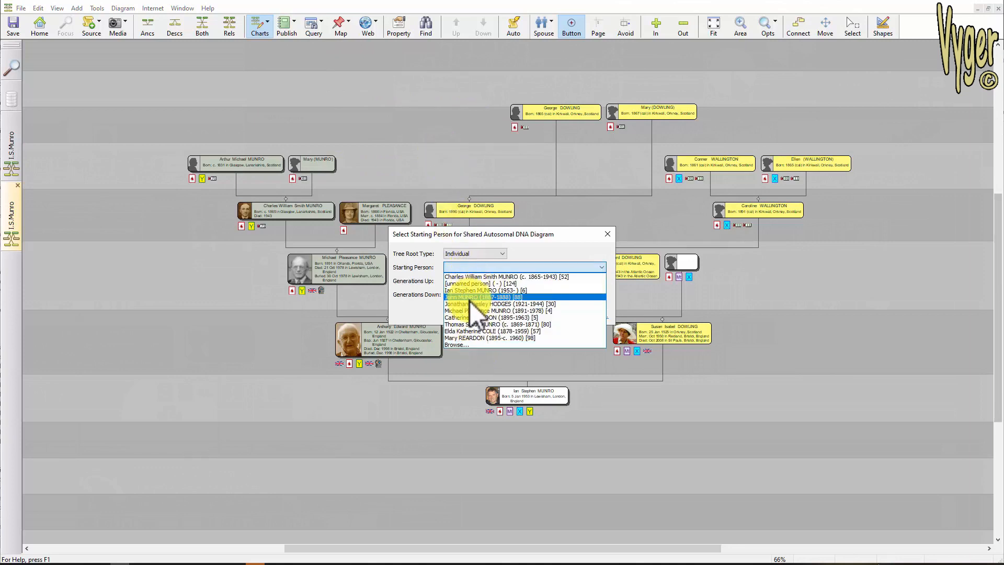
left_click(472, 291)
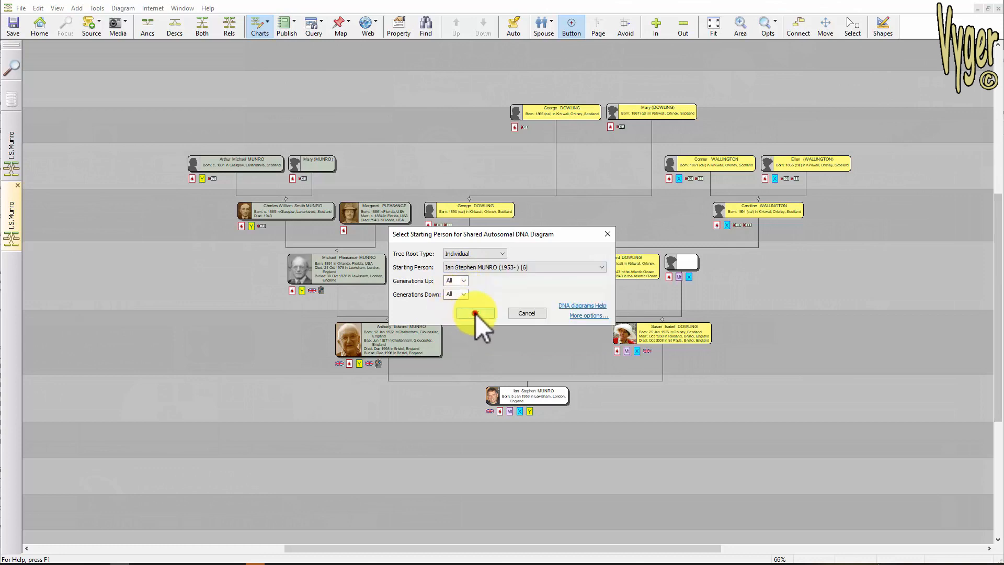
left_click(475, 313)
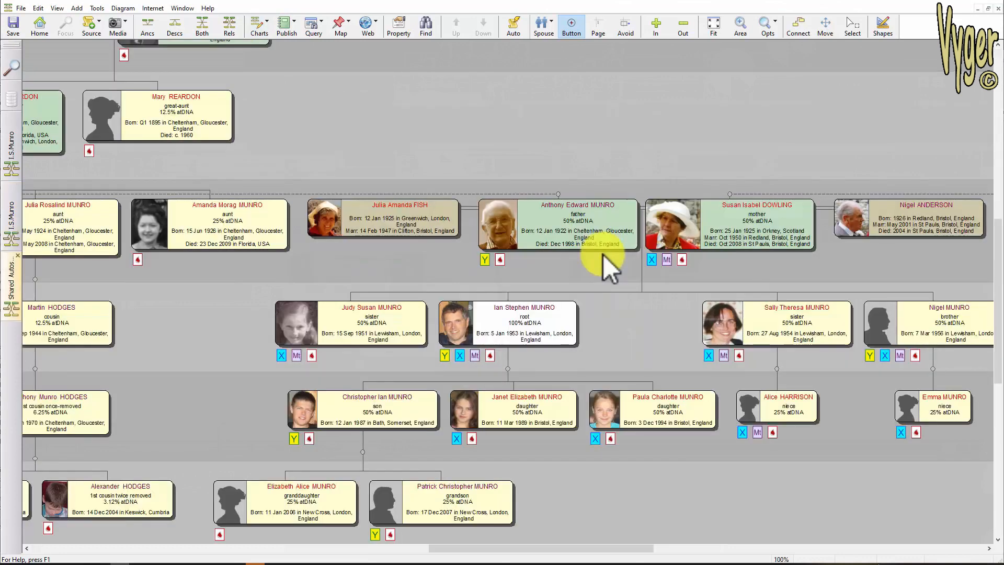
- Switch between the open diagram tabs and return to the Shared Autosomal DNA diagram
left_click(9, 151)
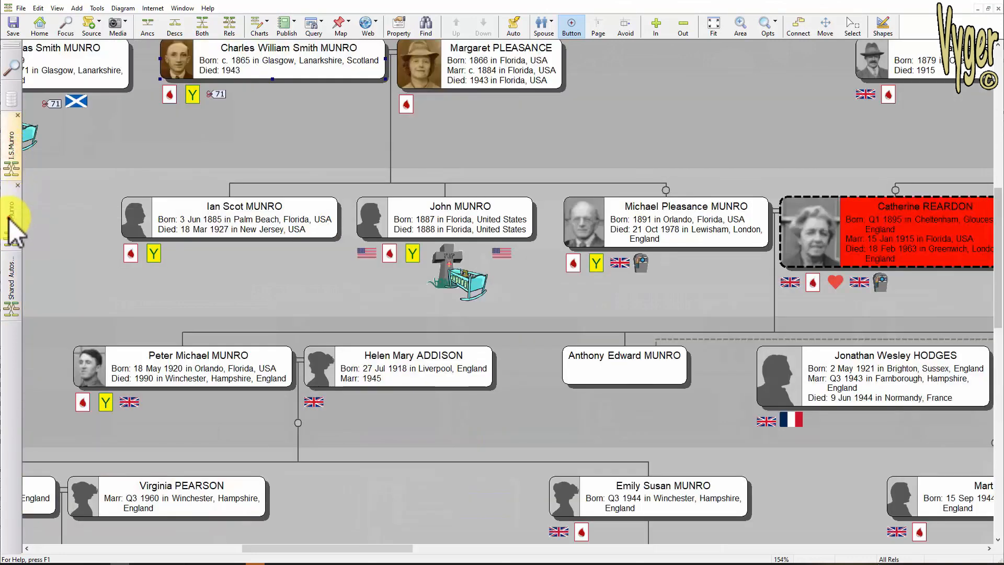
left_click(11, 219)
left_click(12, 285)
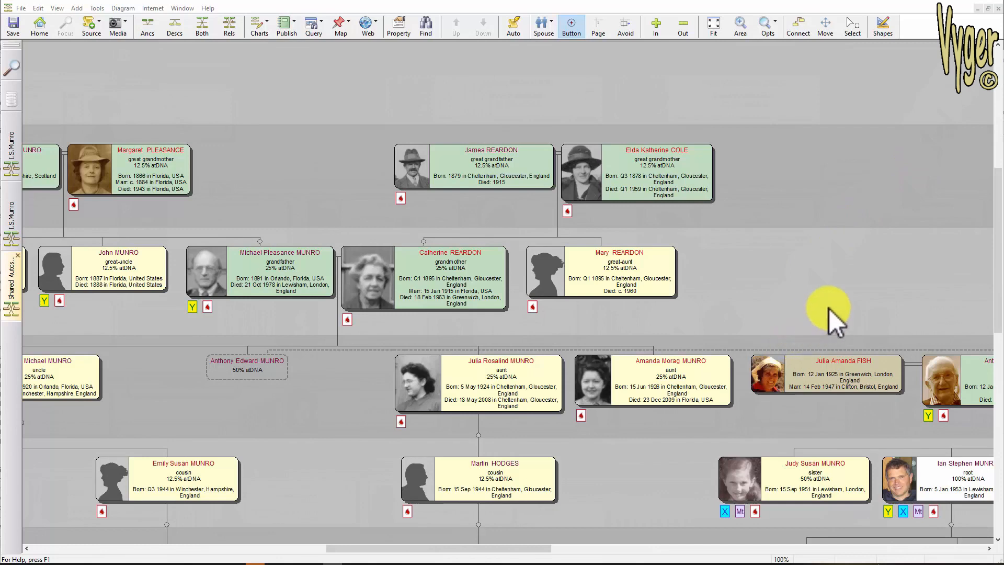
left_click_drag(840, 309, 445, 196)
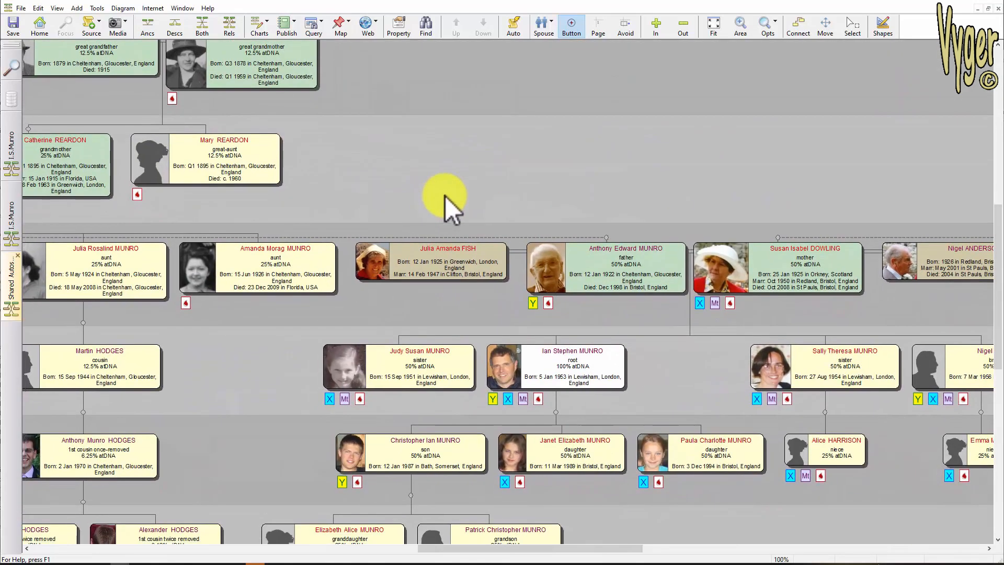
left_click(597, 363)
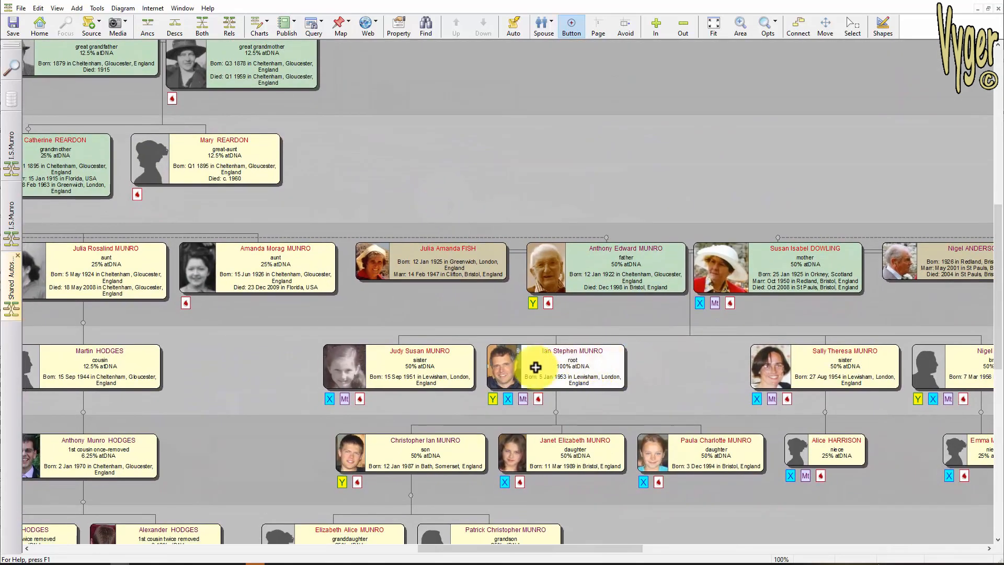
left_click(127, 12)
mouse_move(158, 53)
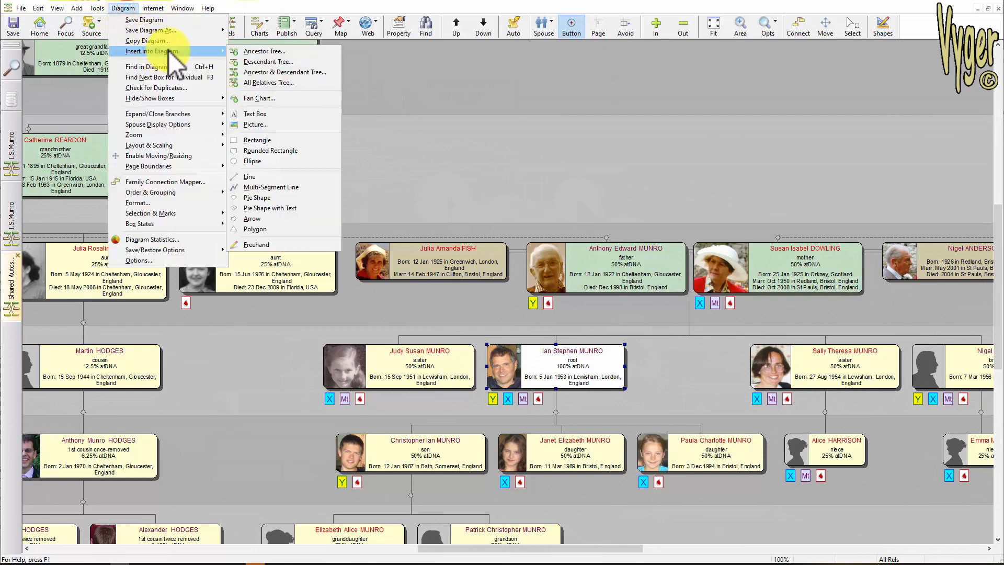
left_click(274, 100)
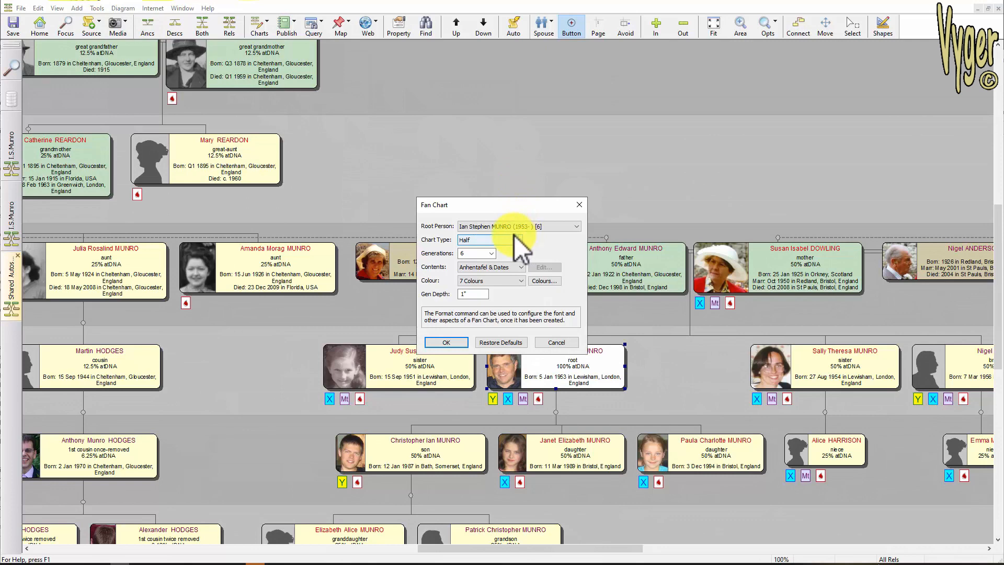
left_click(446, 342)
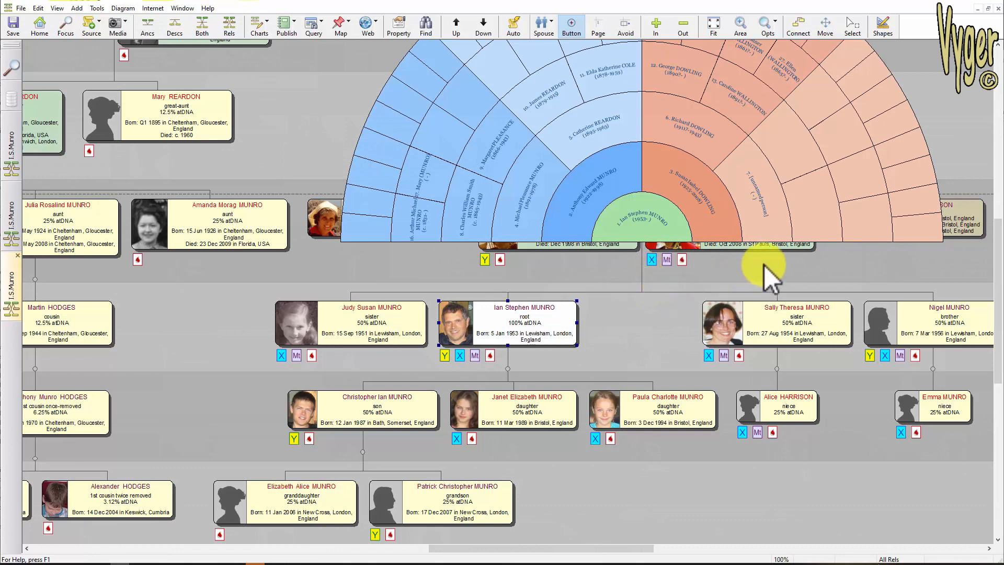
left_click_drag(765, 265, 661, 359)
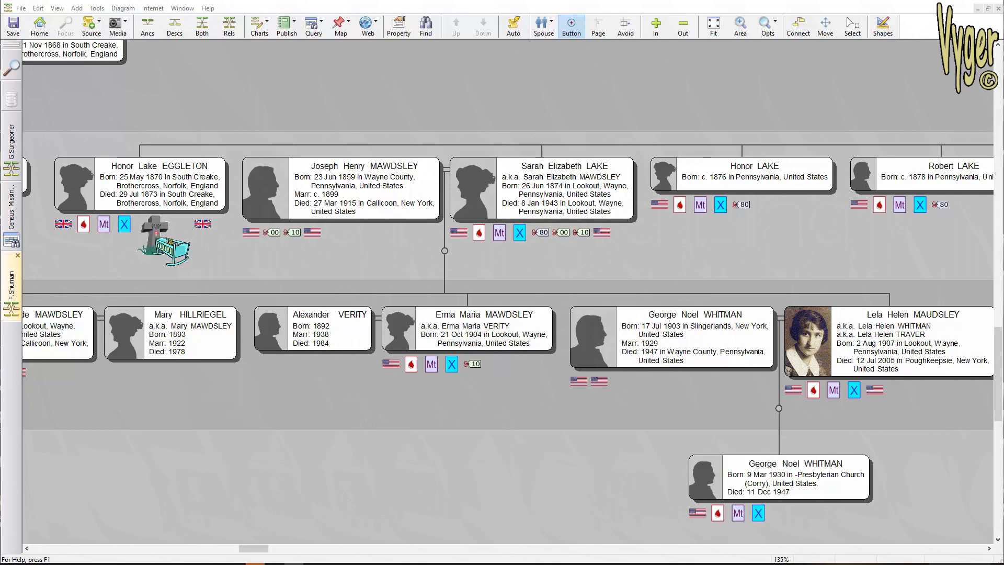
left_click(348, 198)
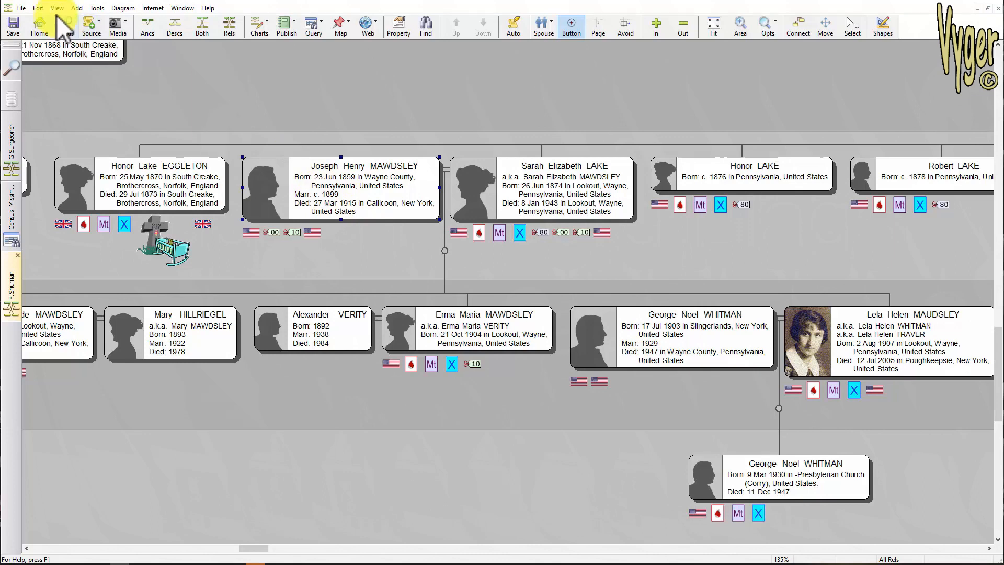
left_click(40, 7)
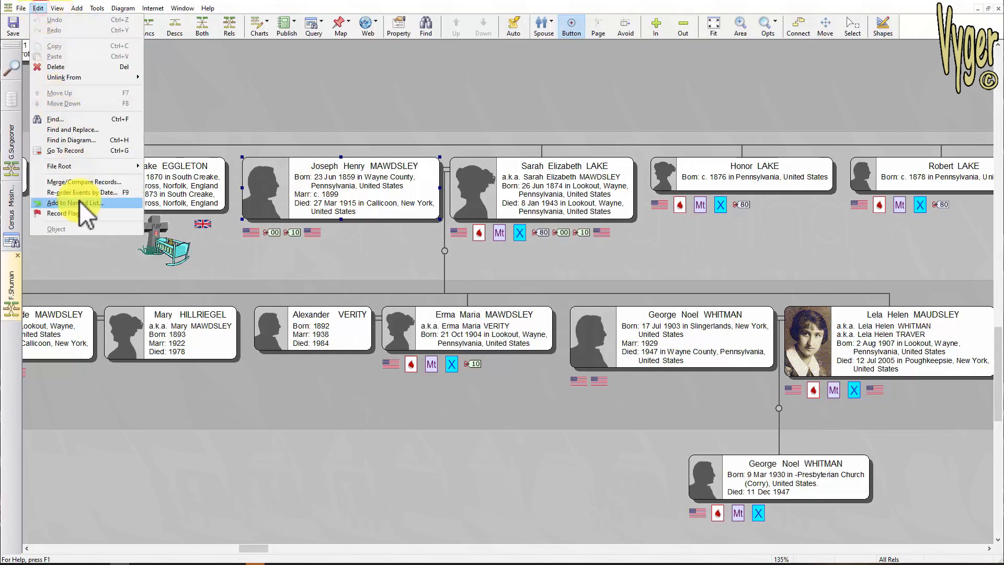
left_click(69, 215)
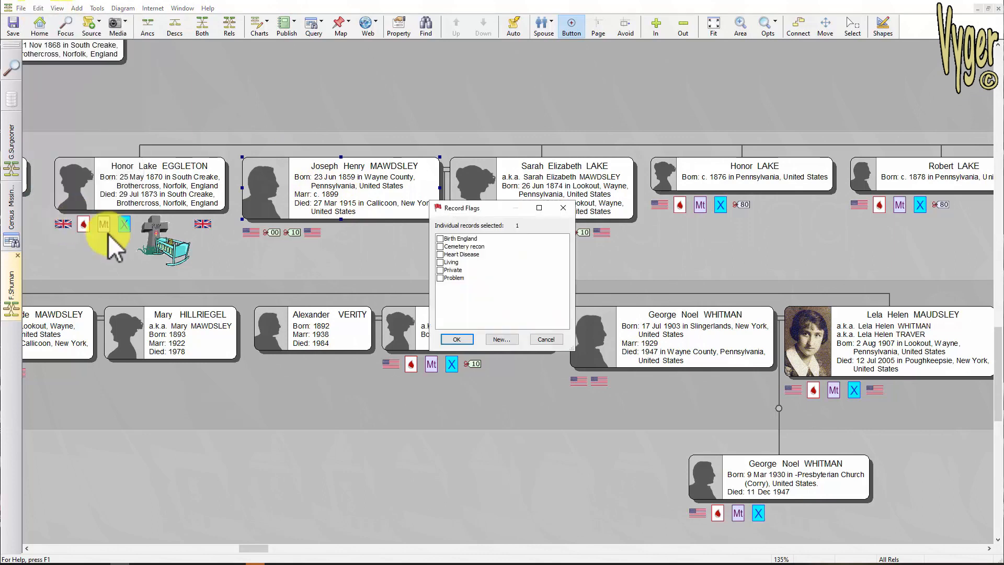
left_click(504, 341)
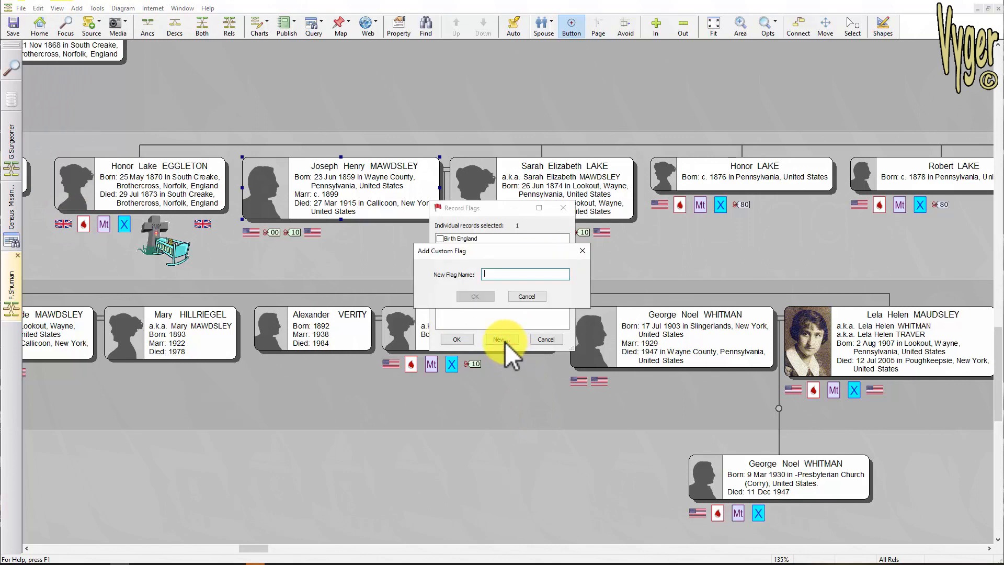
type("DNAmatch")
left_click(468, 296)
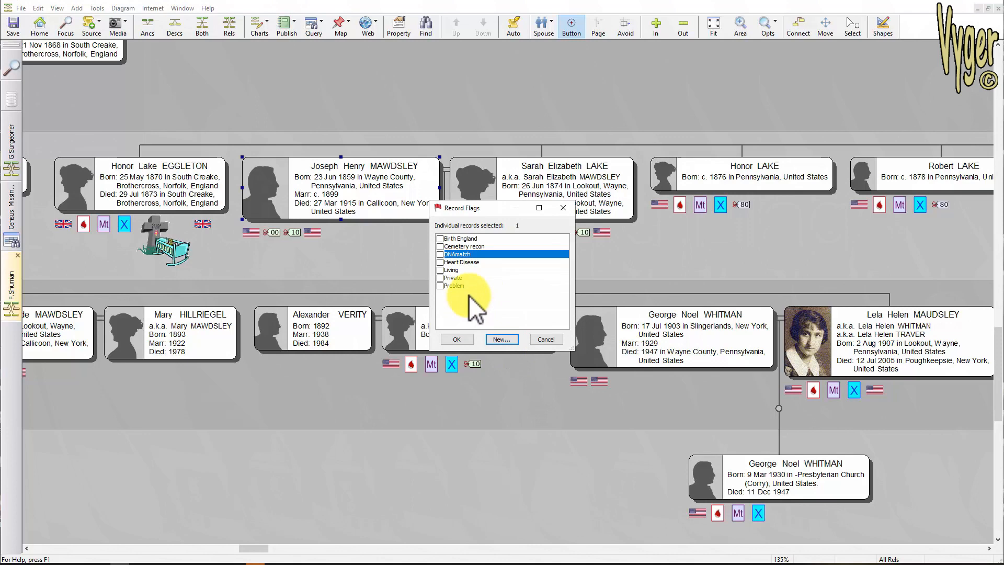
left_click(440, 254)
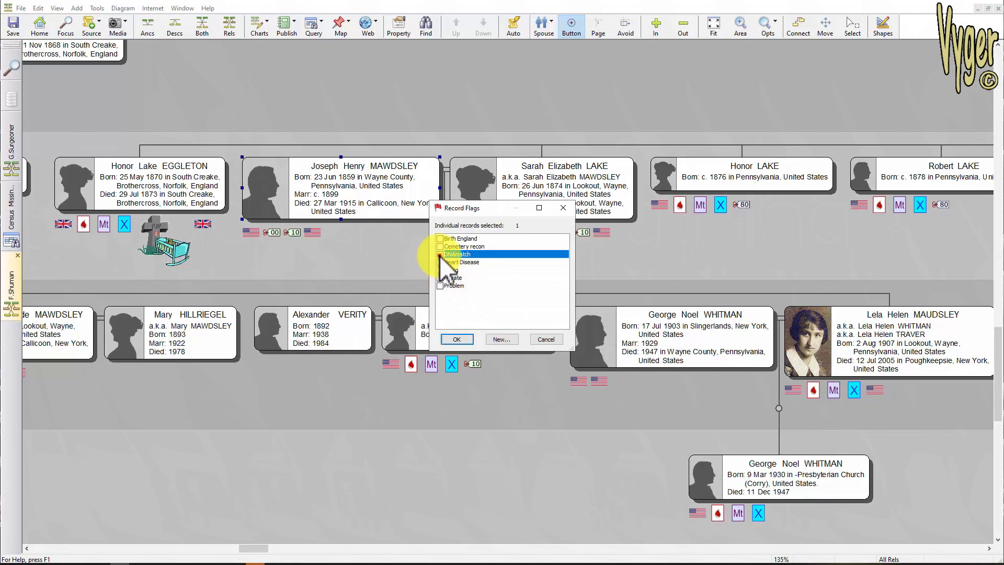
left_click(457, 340)
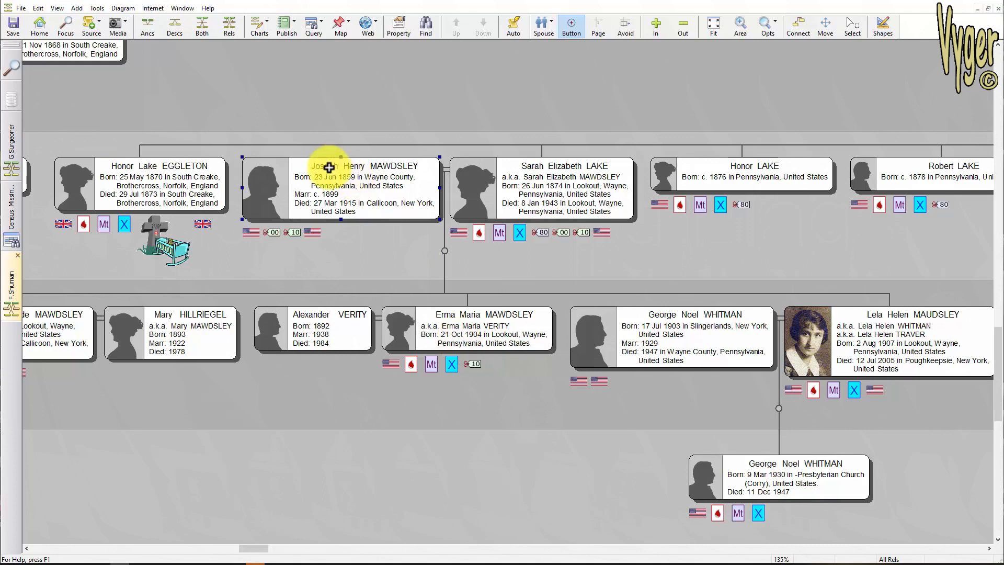
left_click(38, 9)
left_click(83, 212)
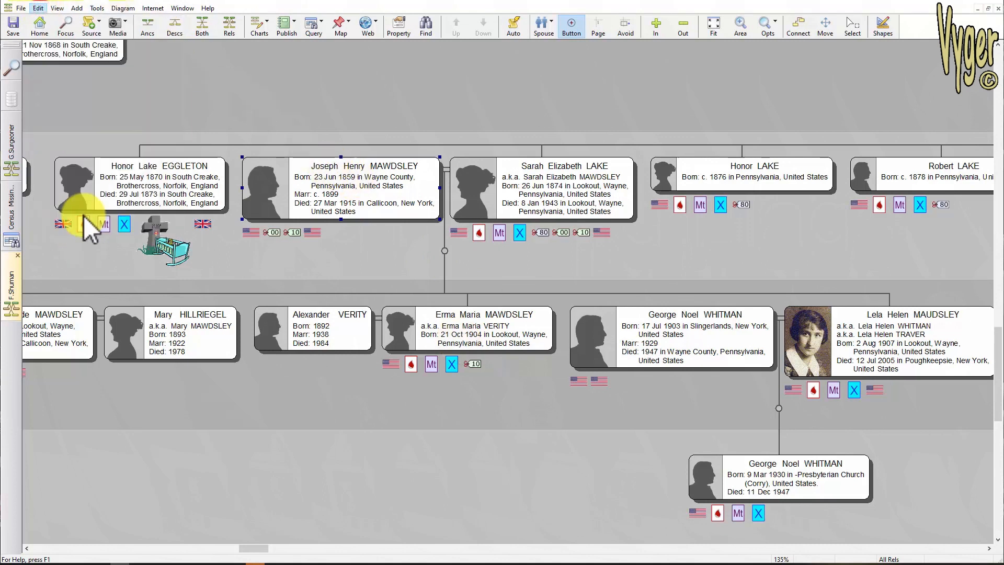
left_click(456, 254)
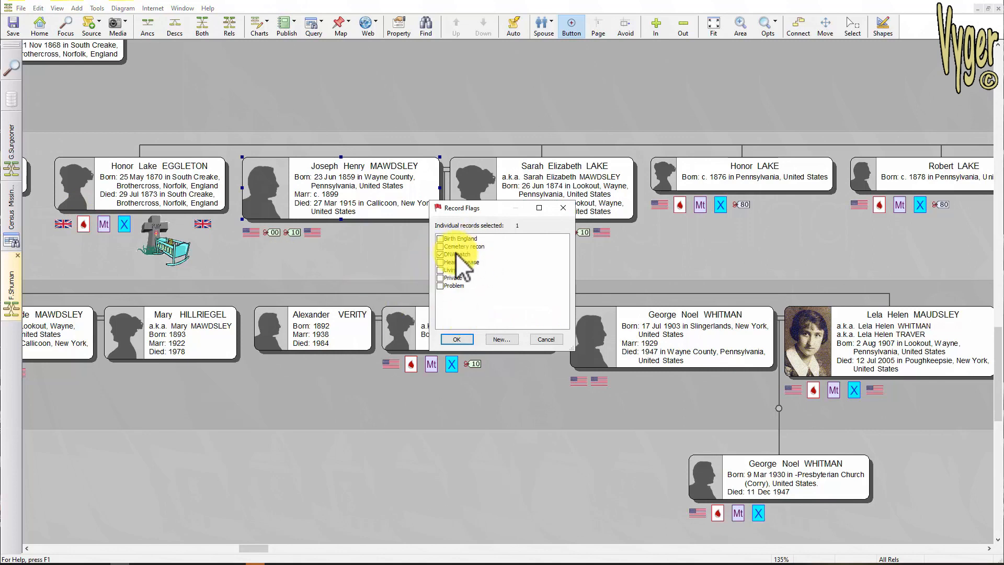
left_click(456, 339)
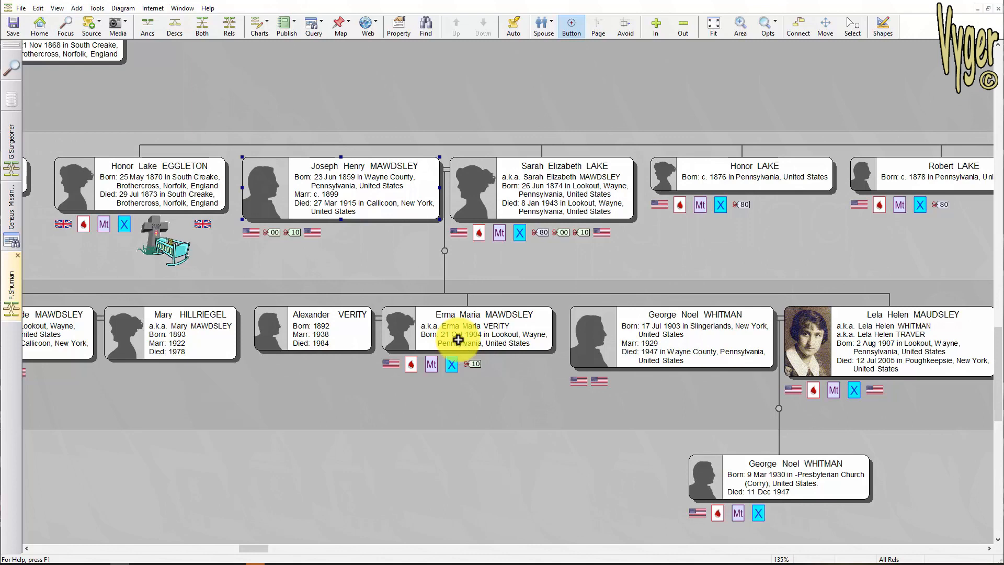
- In the diagram's box options, add a Record Flag condition for the DNAmatch flag
left_click(121, 8)
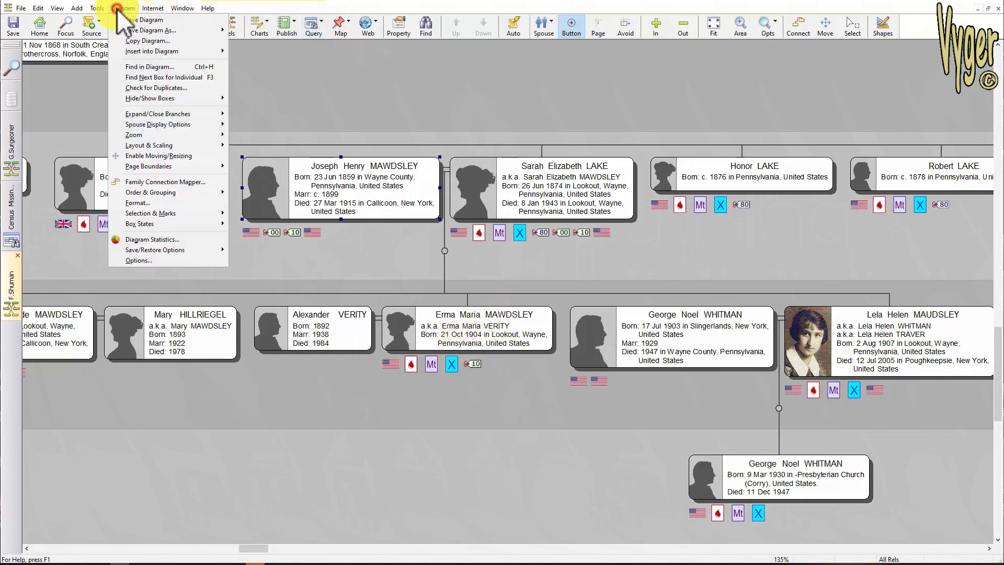
left_click(142, 260)
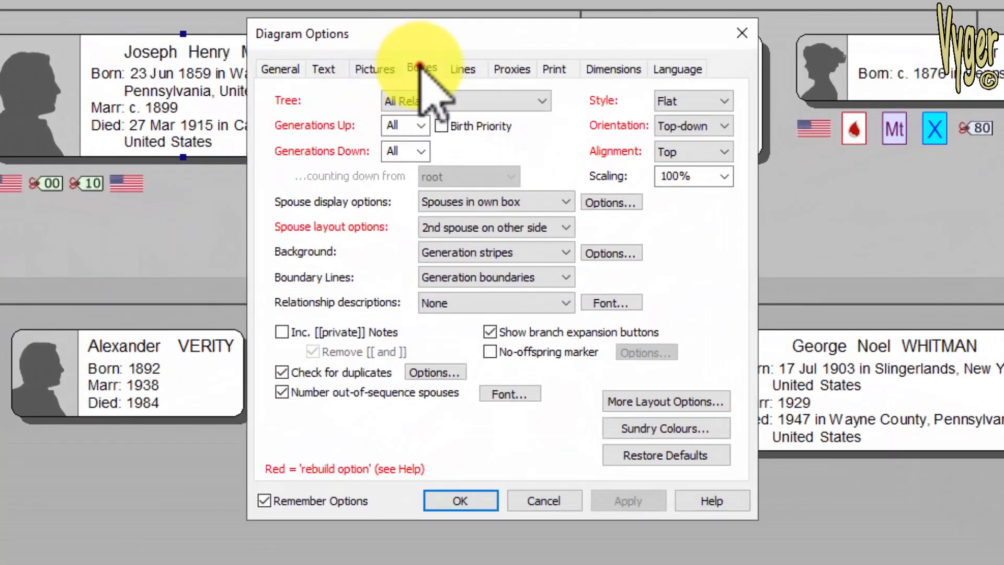
left_click(421, 67)
left_click(679, 148)
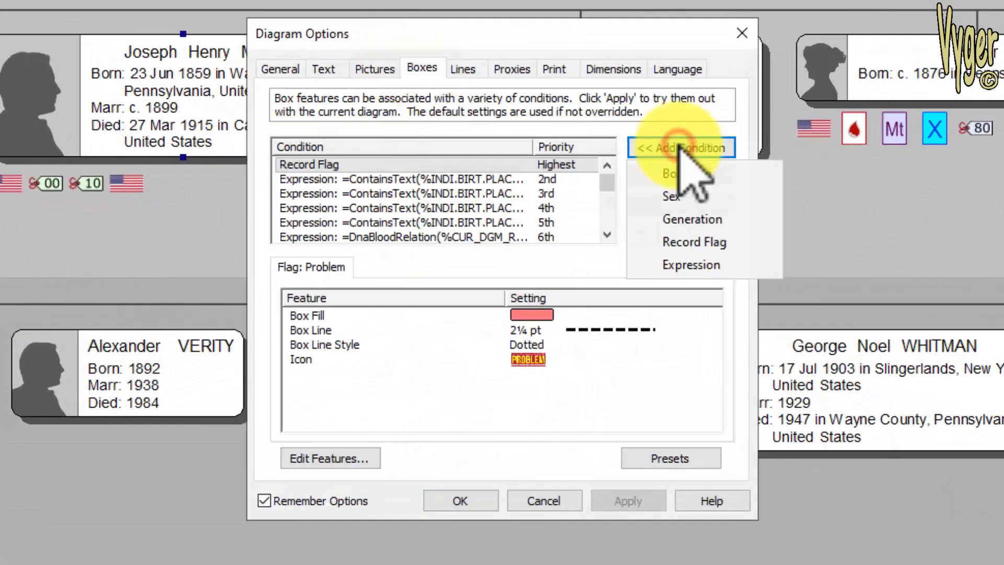
left_click(695, 242)
left_click(666, 268)
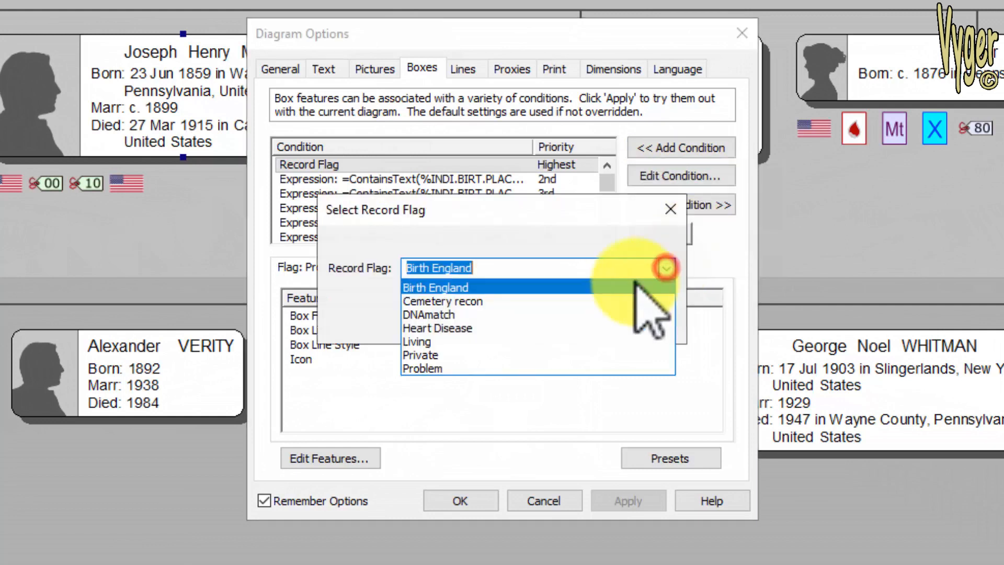
left_click(449, 315)
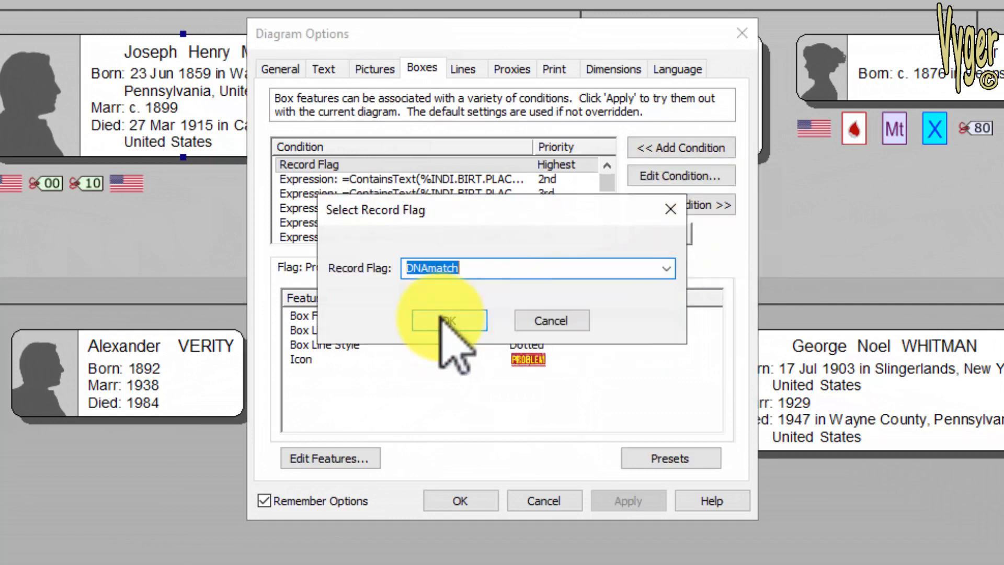
left_click(441, 319)
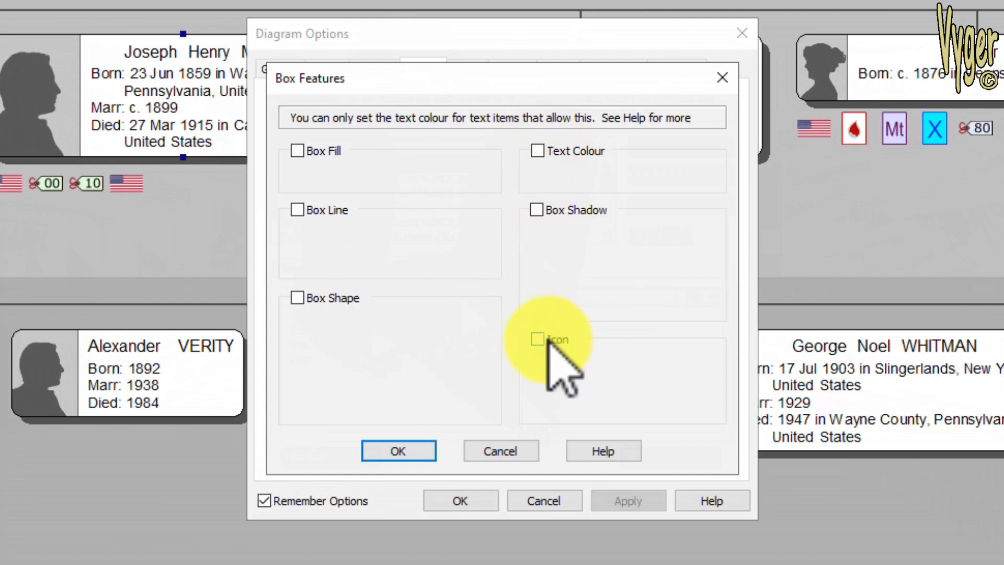
- Give the DNAmatch condition the black DNA icon from the DNA category and apply the diagram options
left_click(537, 339)
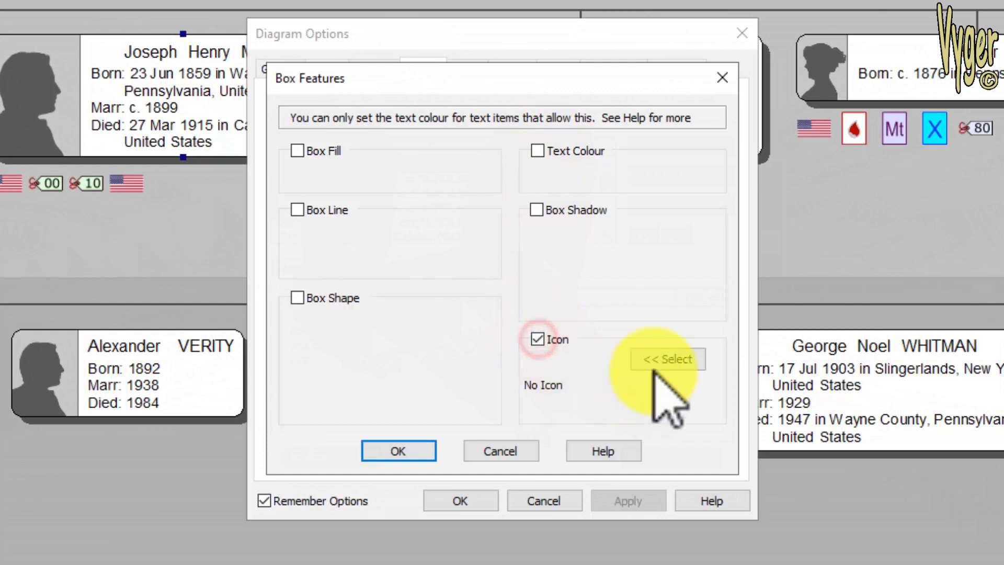
left_click(669, 360)
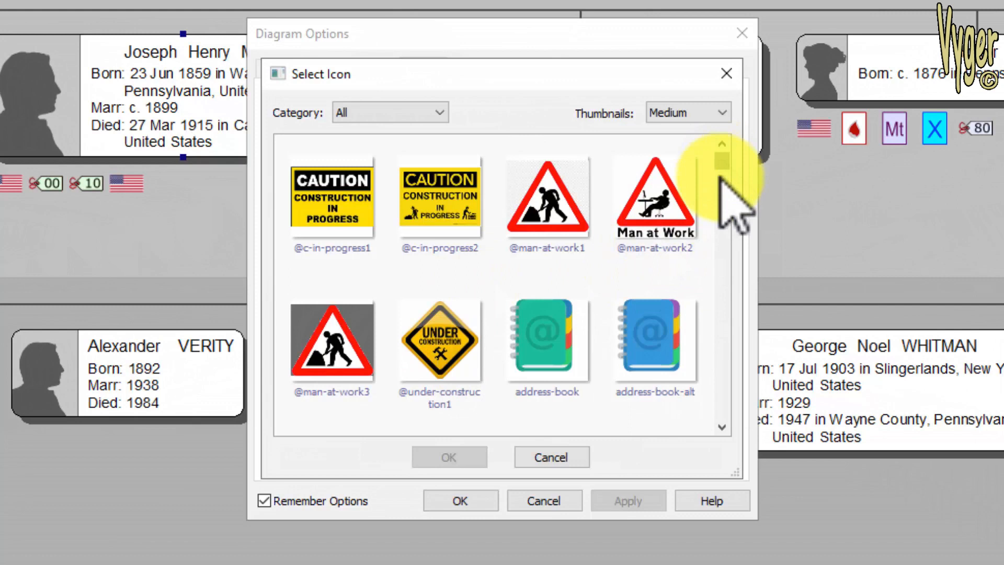
scroll(390, 112, "down", 1)
left_click(391, 112)
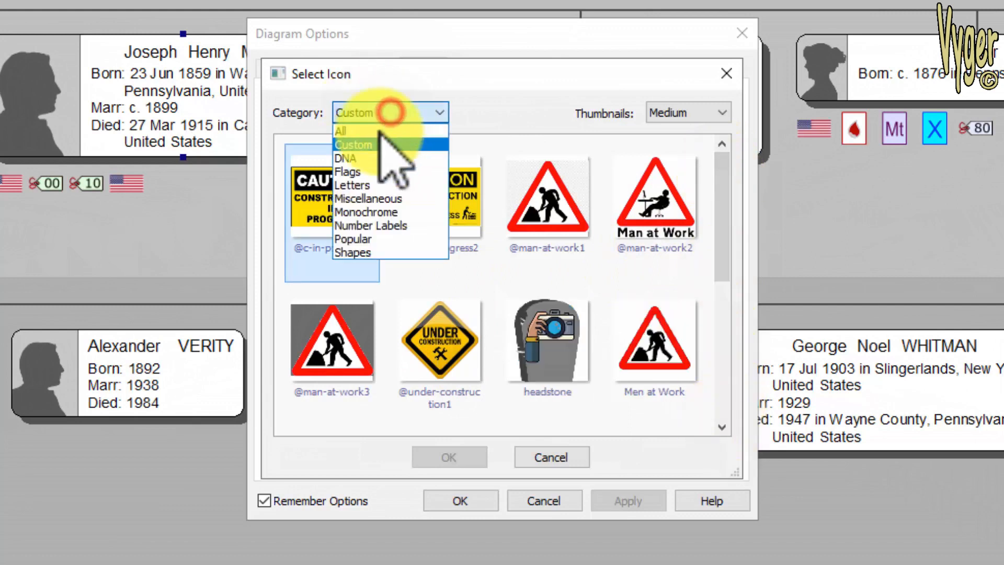
left_click(360, 158)
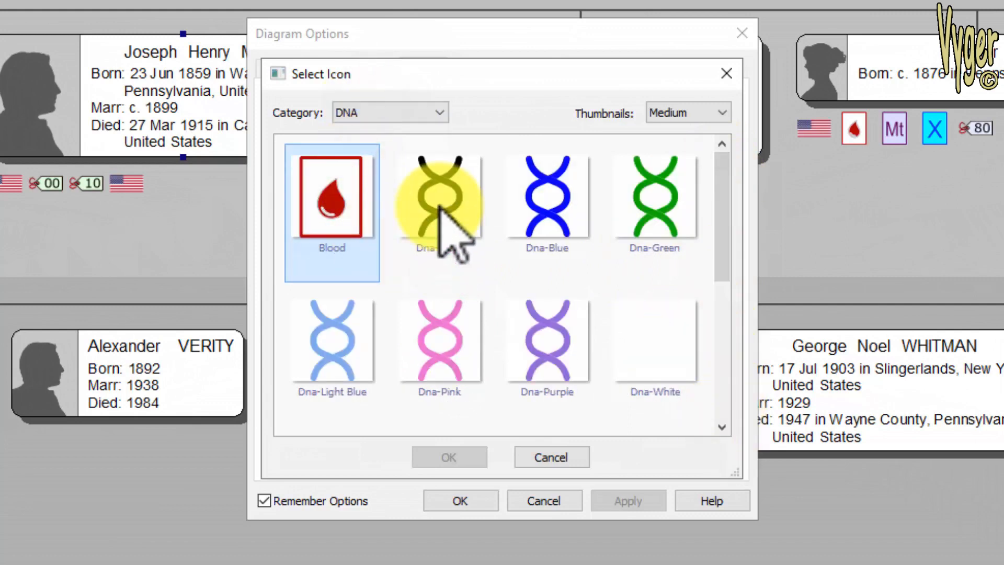
left_click(438, 206)
left_click(439, 458)
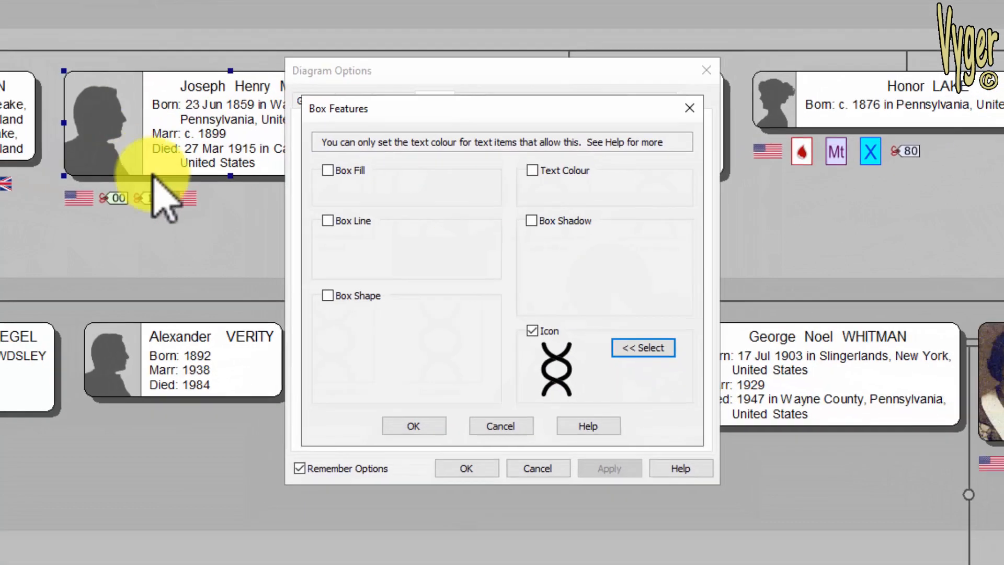
left_click(413, 426)
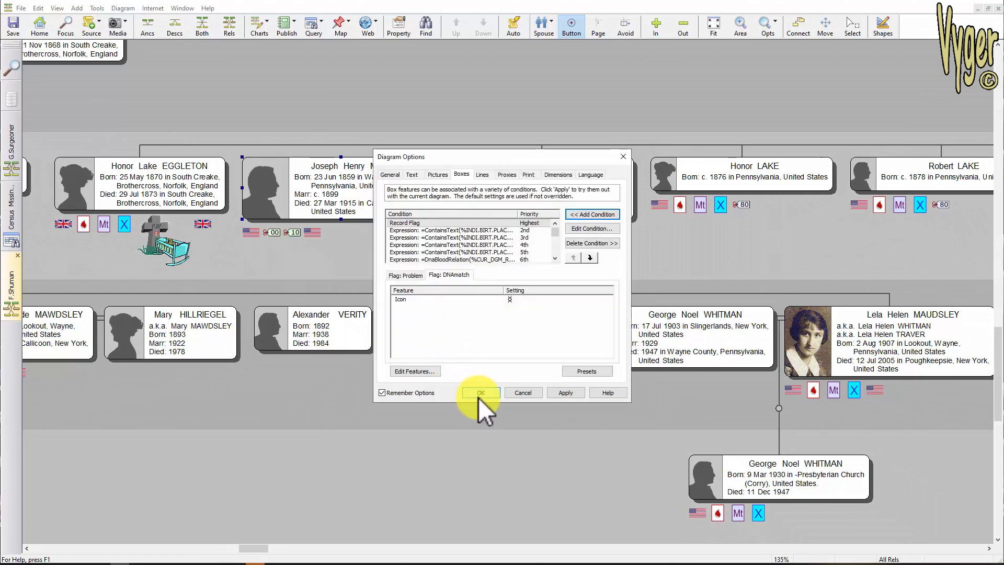
left_click(481, 392)
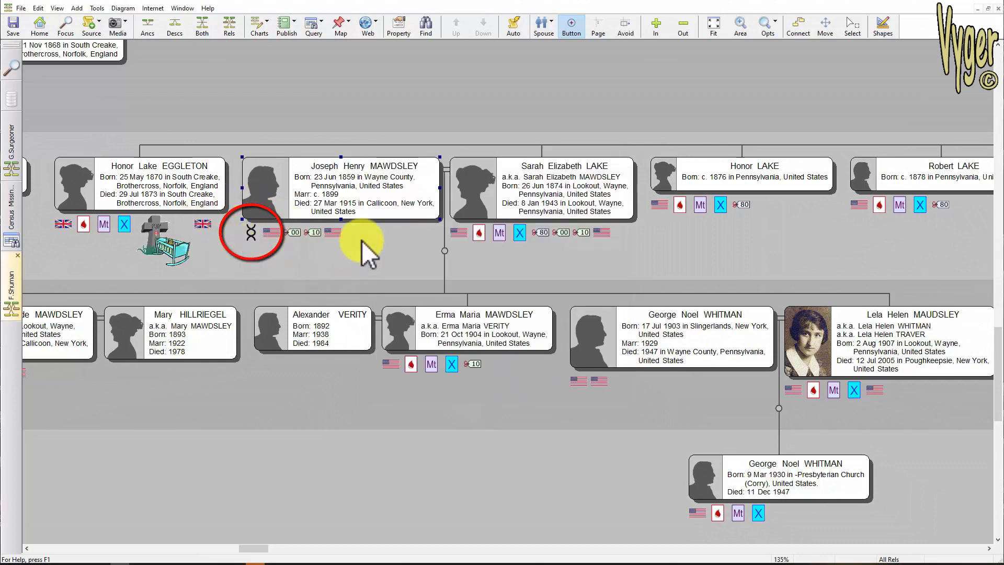
- Run the Census Missing Years (USA) Vyger query for places containing dyberry
left_click(318, 29)
left_click(325, 42)
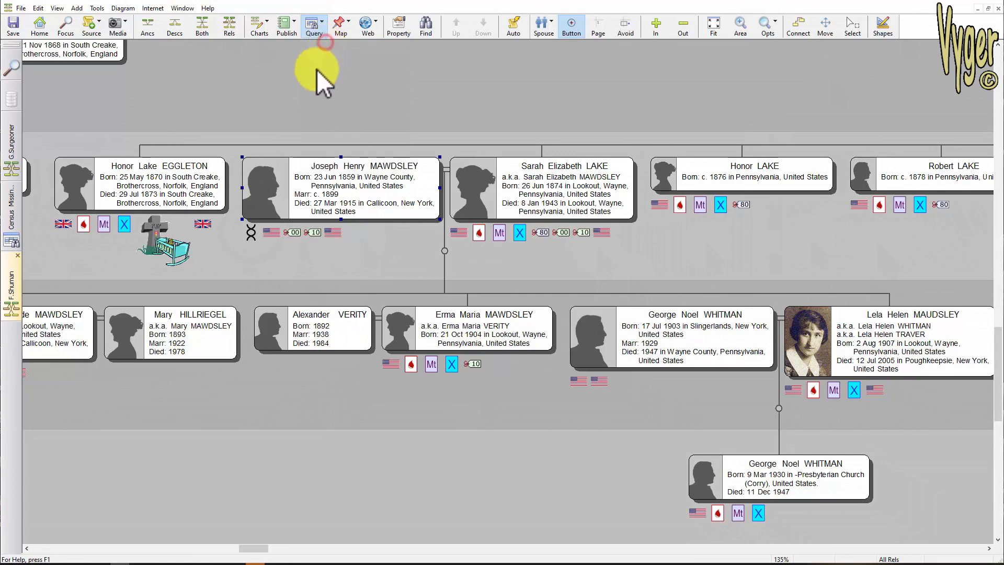
left_click(180, 49)
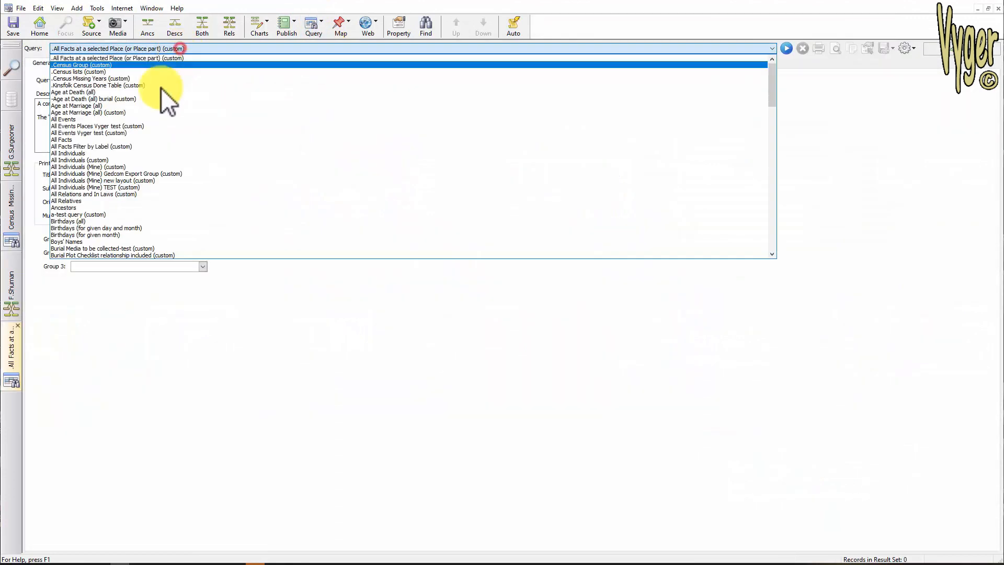
scroll(236, 193, "down", 4)
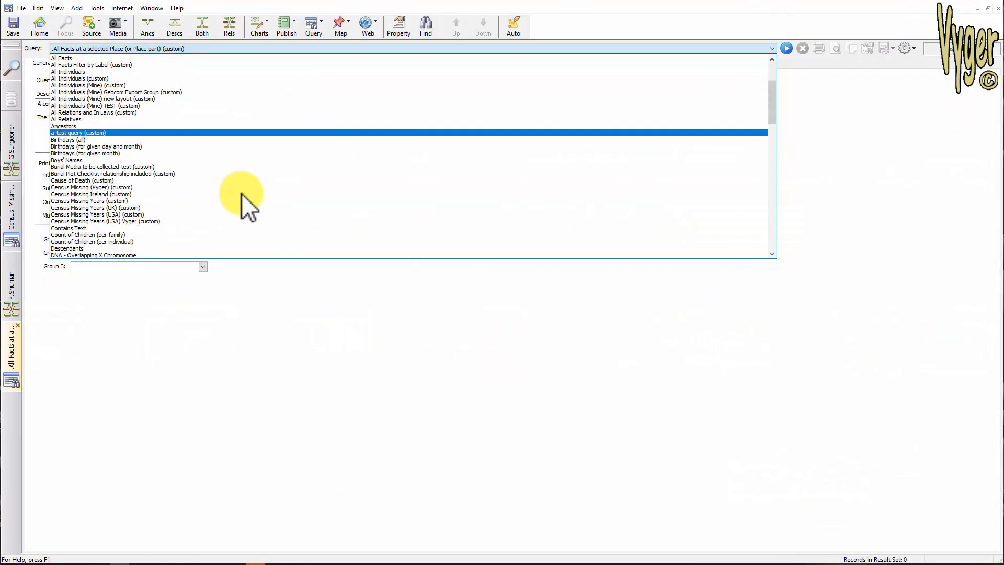
scroll(241, 193, "down", 4)
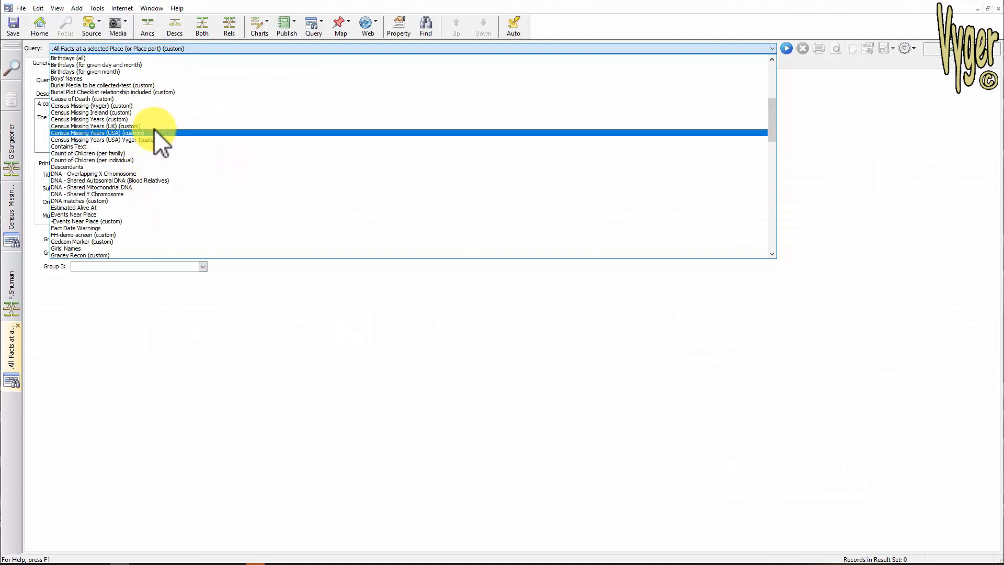
left_click(145, 139)
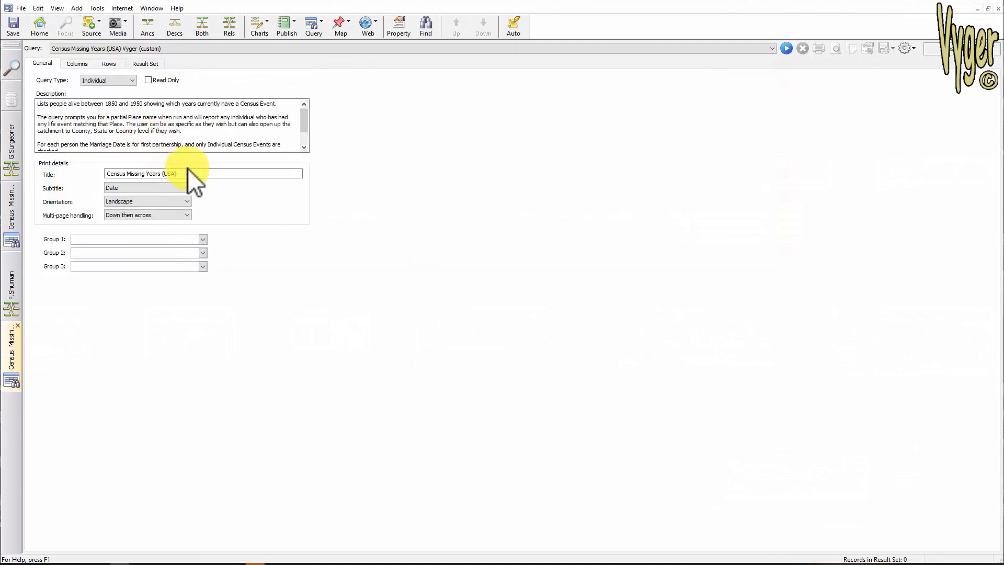
left_click(784, 48)
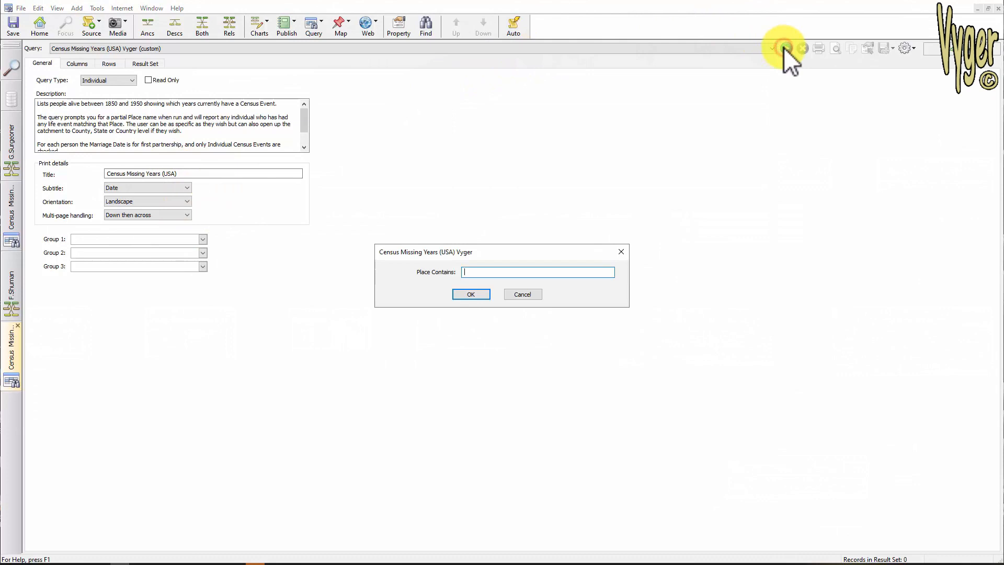
type("dyberry")
left_click(471, 294)
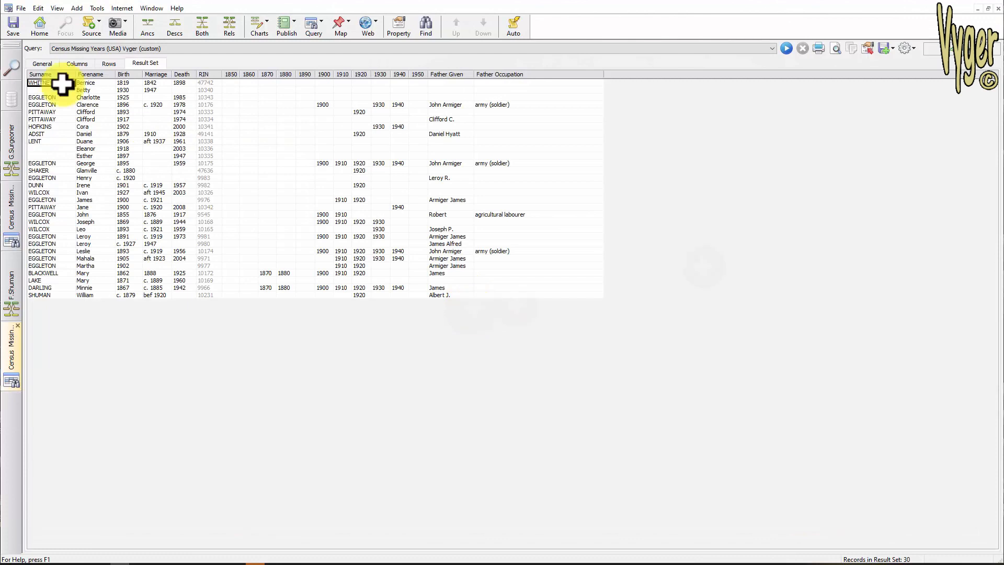
- Select all rows of the result set and set the DNAmatch record flag on them
key("ctrl+a")
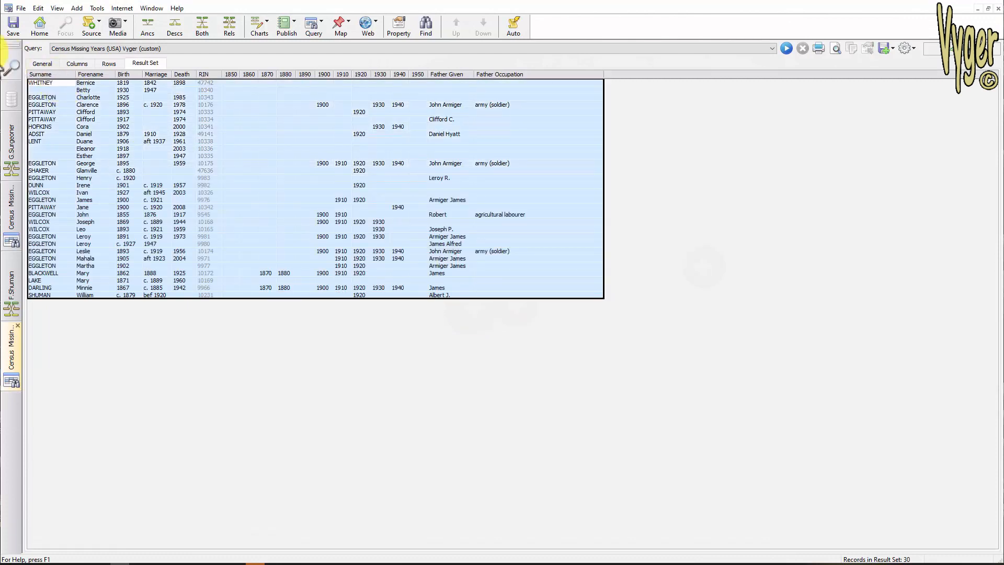
left_click(911, 49)
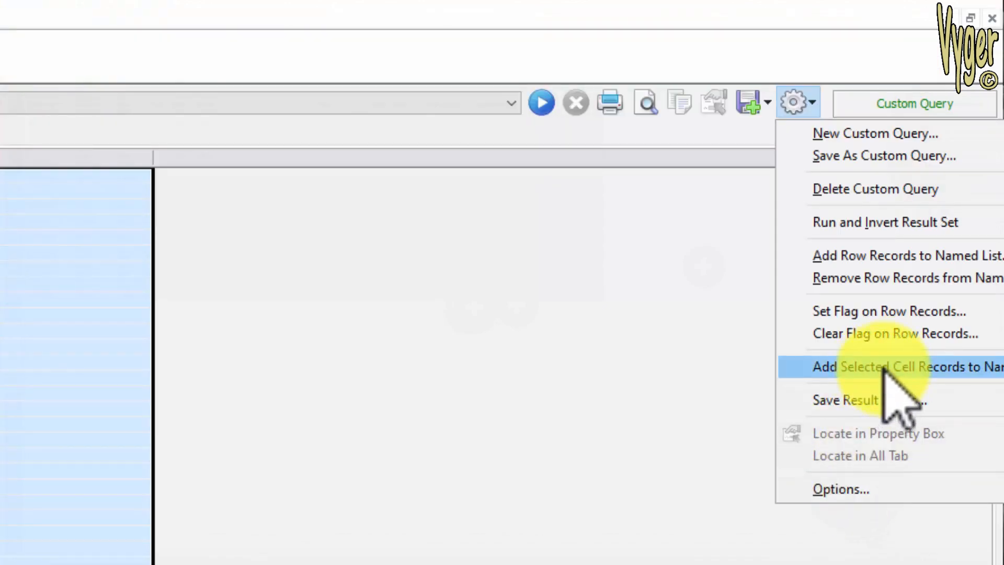
left_click(883, 312)
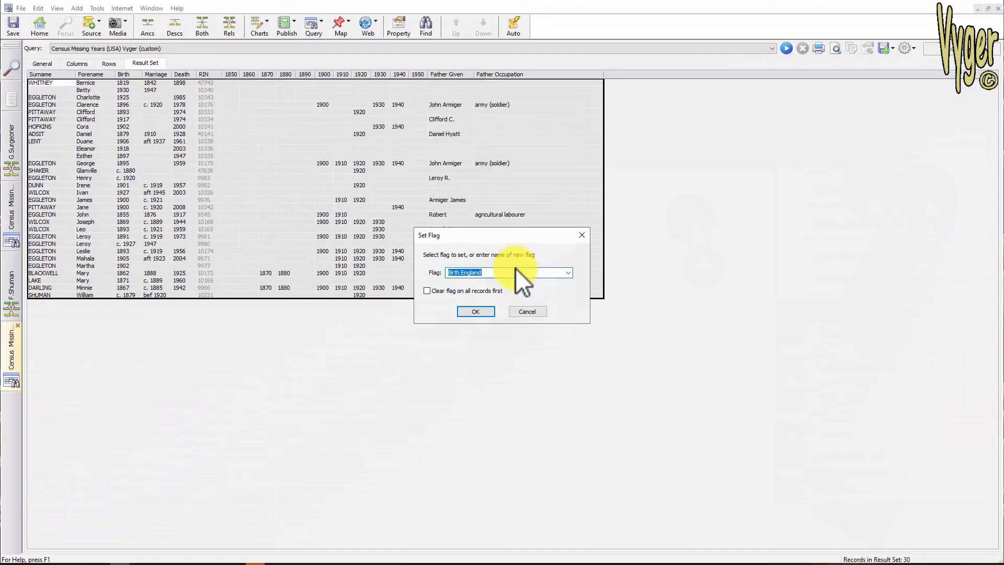
left_click(518, 272)
left_click(570, 273)
left_click(461, 296)
left_click(470, 310)
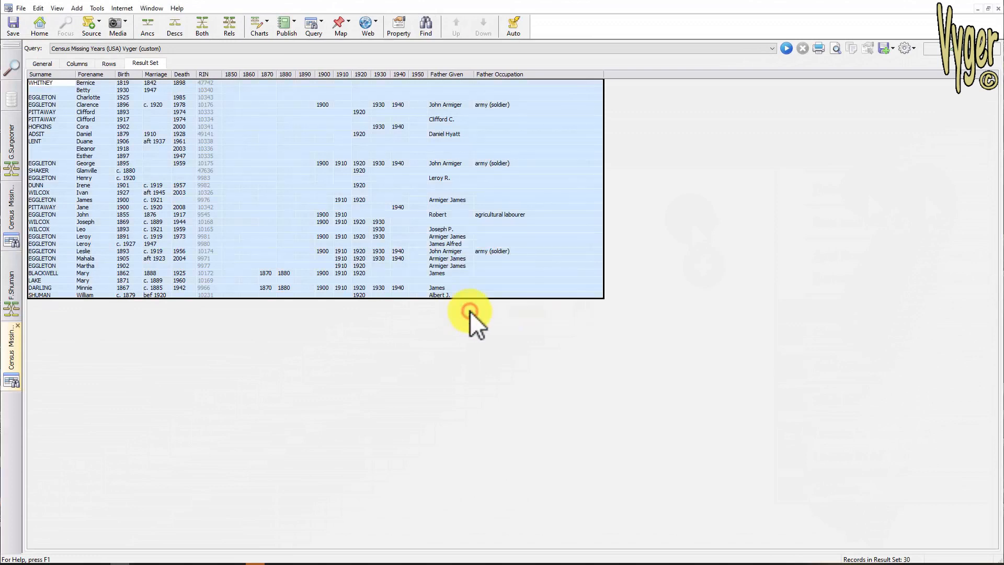
- Switch to the Shuman diagram and zoom into the Shuman boxes to examine their DNA icons
left_click(11, 287)
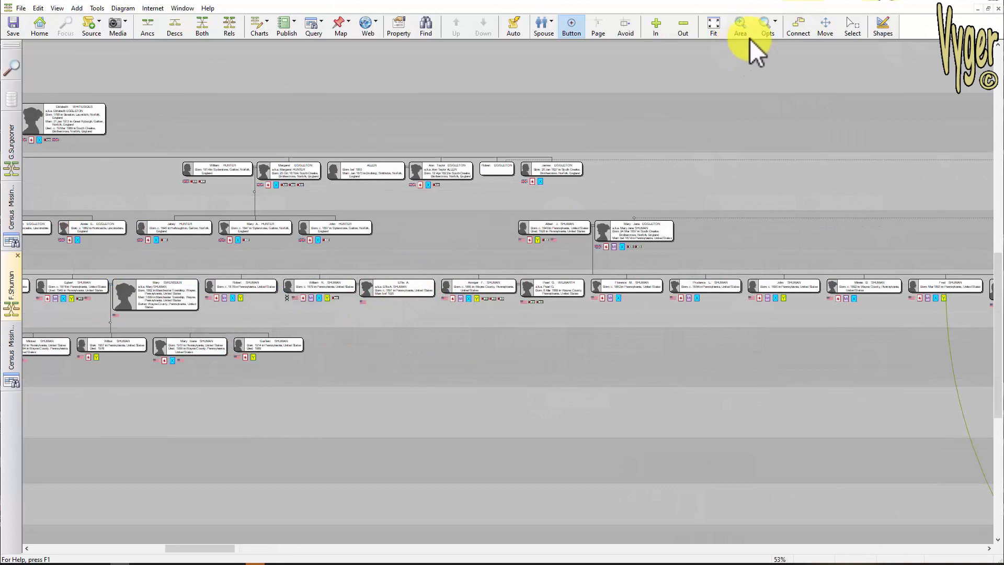
left_click(743, 24)
left_click_drag(195, 245, 371, 360)
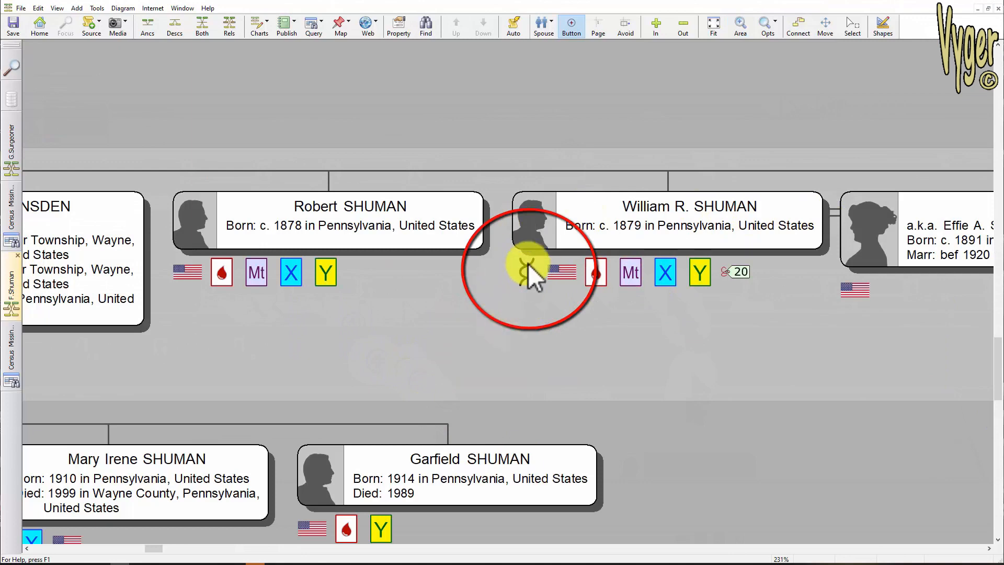
left_click(10, 357)
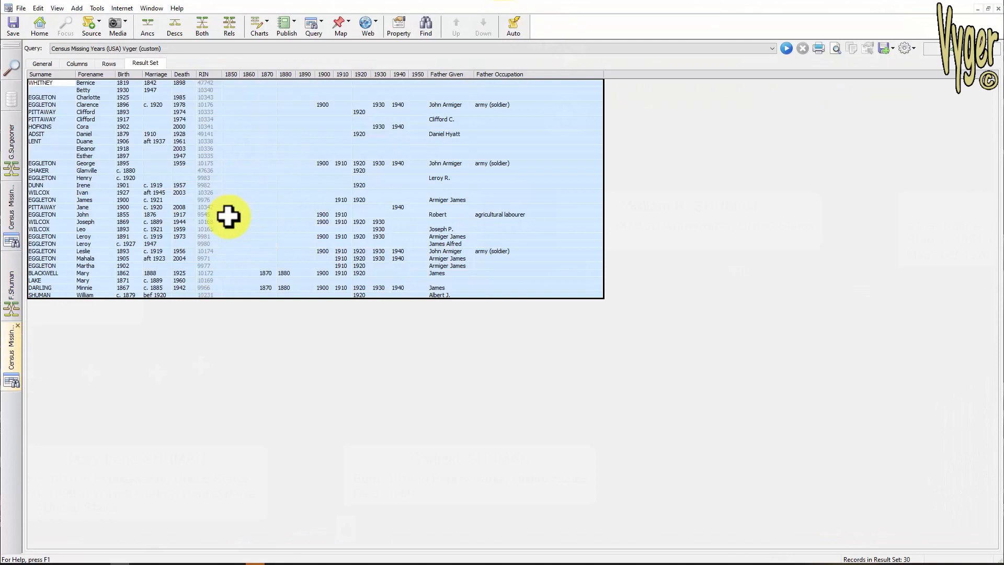
left_click(14, 296)
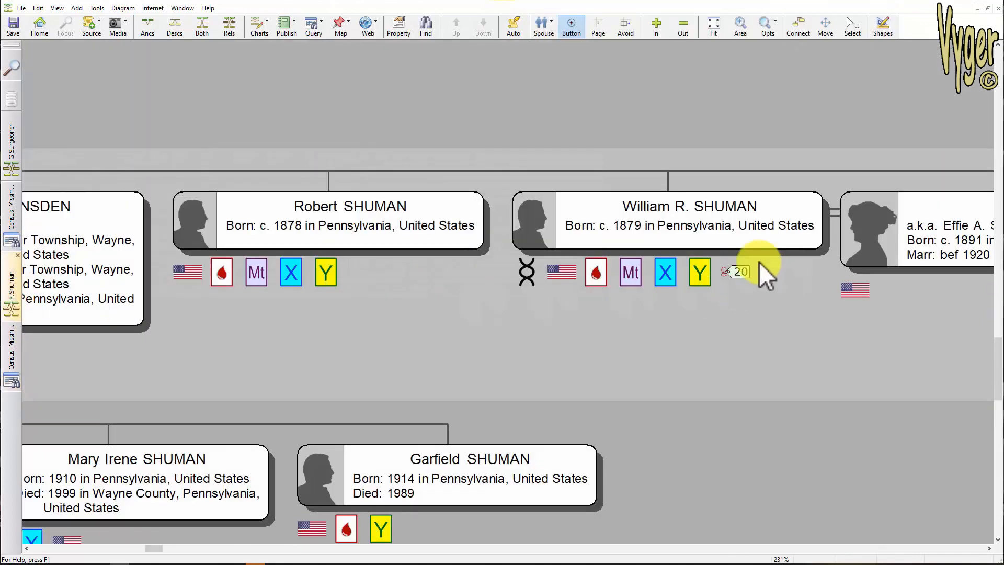
left_click(328, 233)
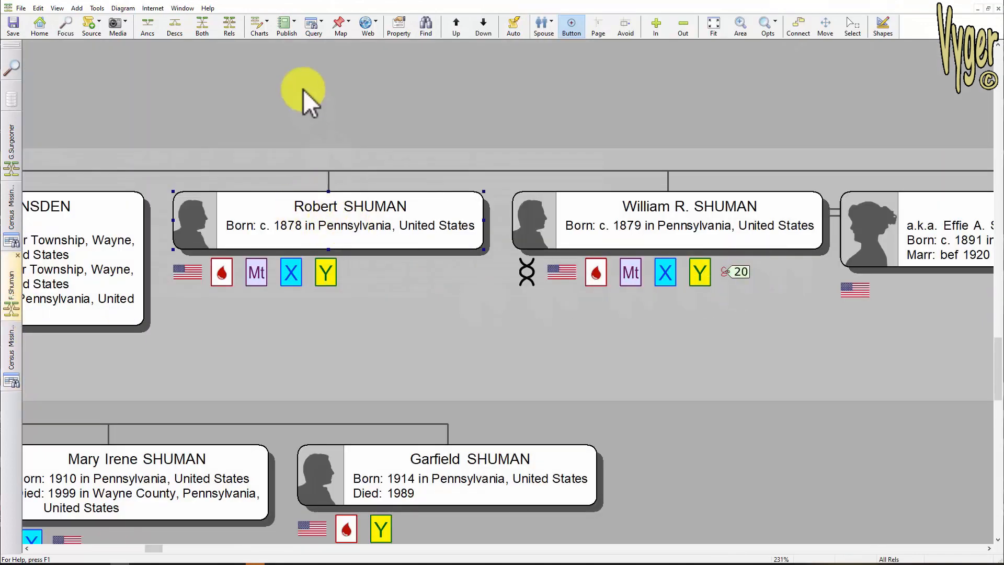
left_click(38, 9)
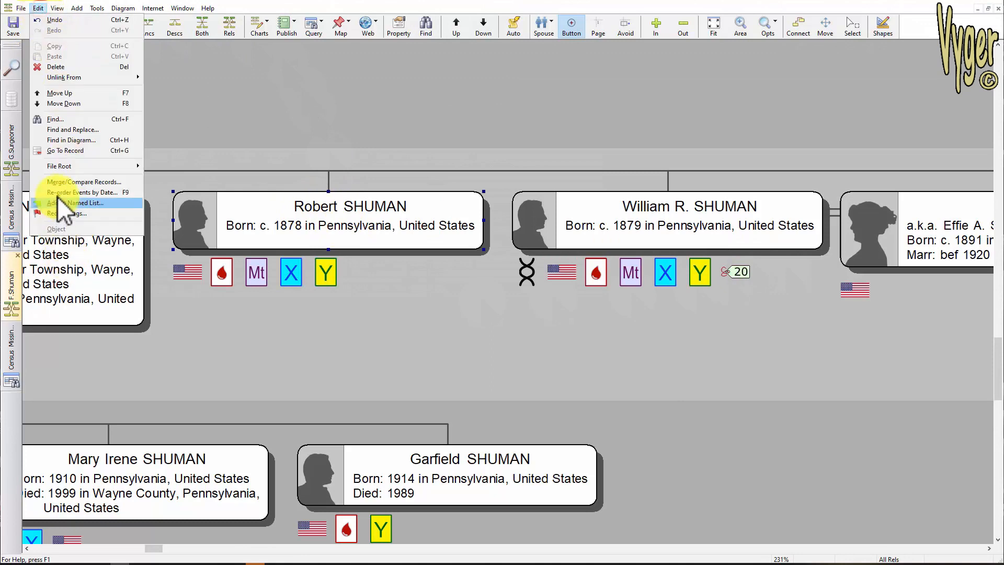
left_click(57, 213)
left_click(439, 254)
left_click(457, 338)
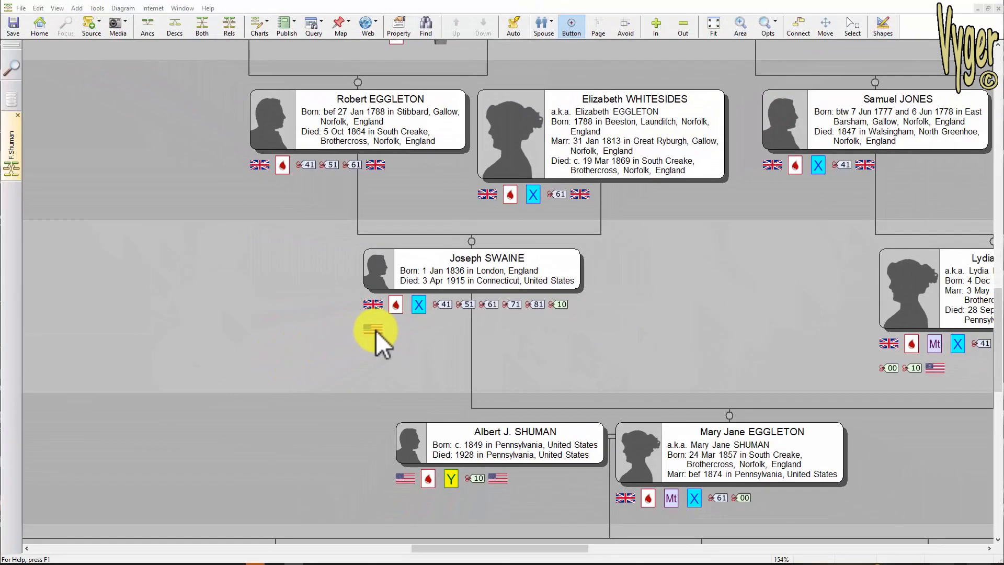
- Open the diagram's box conditions and browse the Number Labels icons for the 1841 census condition
left_click(121, 8)
left_click(155, 262)
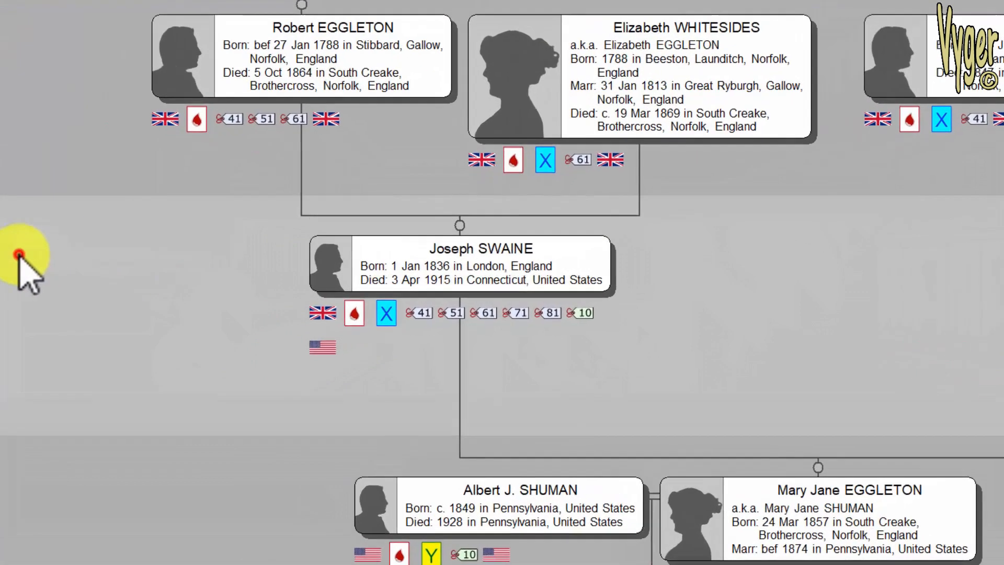
left_click(424, 76)
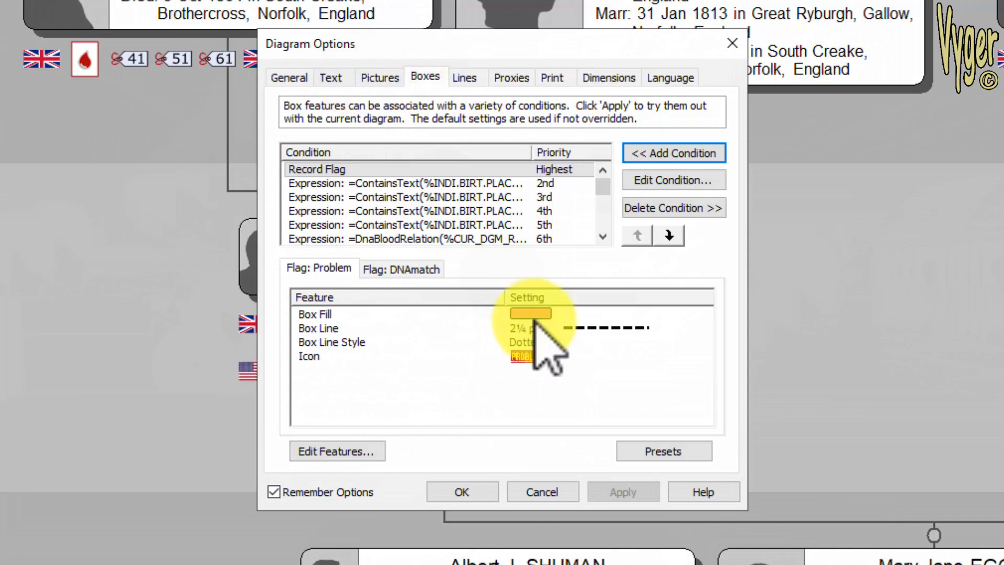
scroll(471, 198, "down", 3)
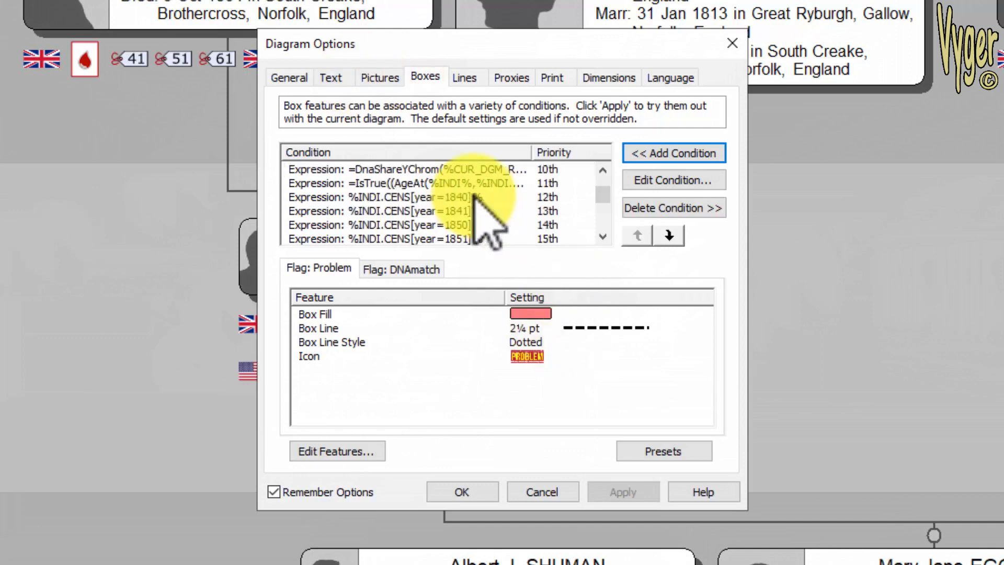
left_click(462, 212)
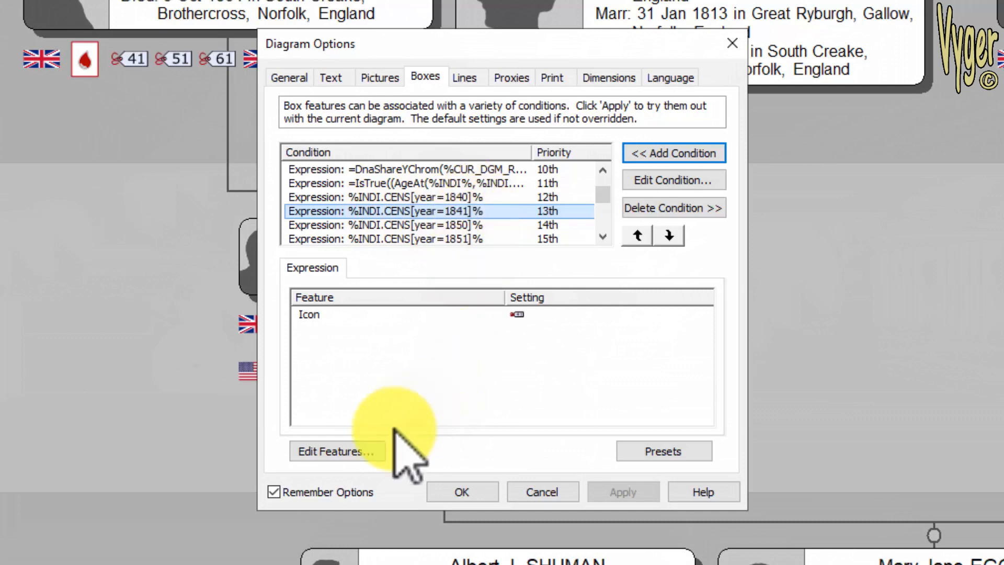
left_click(359, 449)
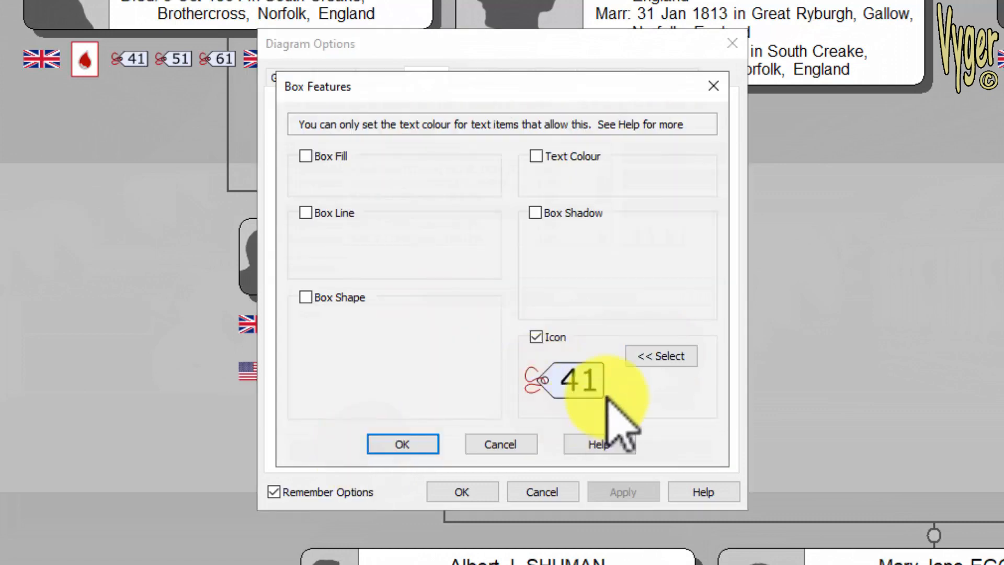
left_click(657, 358)
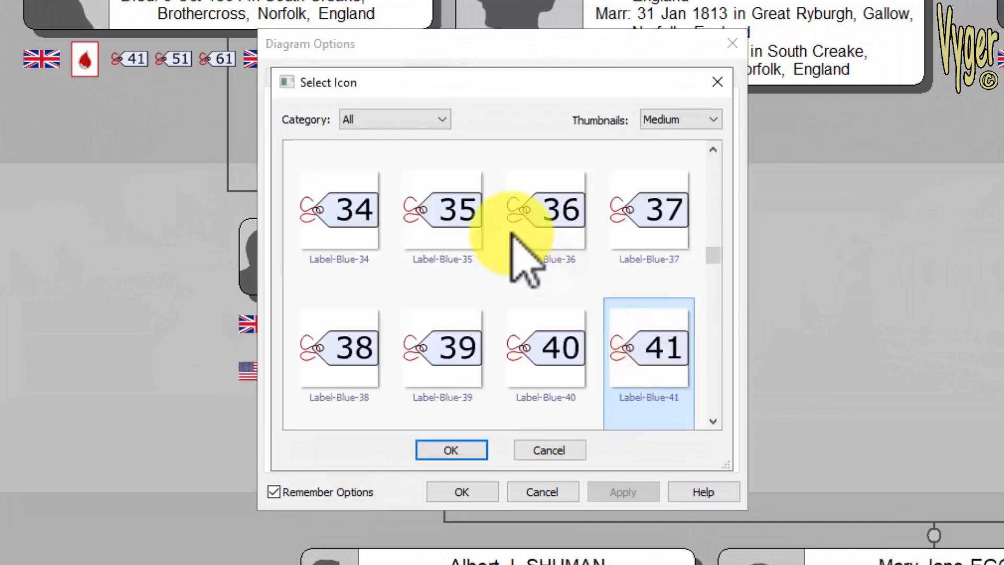
left_click_drag(711, 255, 720, 311)
left_click(399, 123)
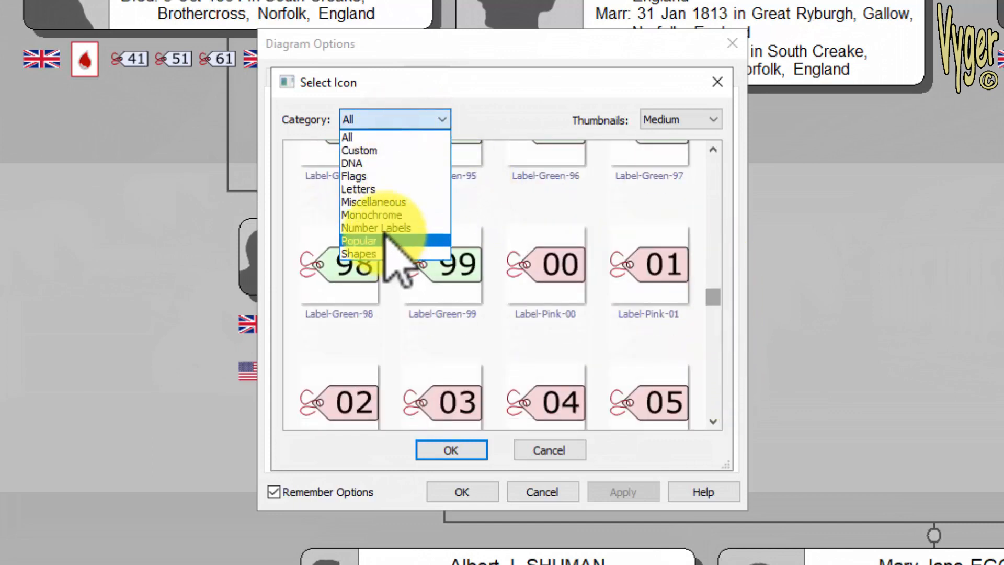
left_click(384, 229)
left_click_drag(714, 160, 721, 283)
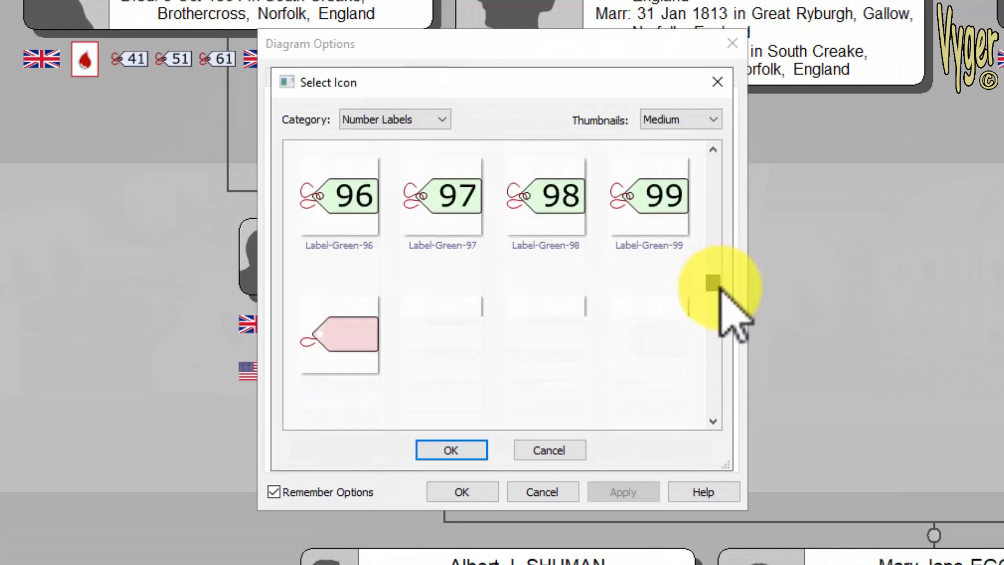
left_click(430, 210)
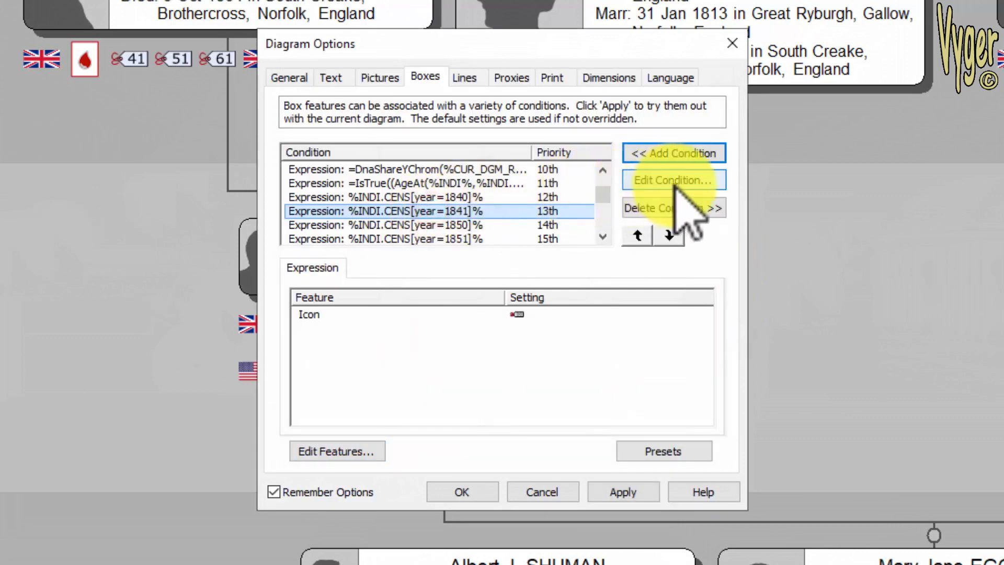
- Open the 1841 census condition's expression, close it, and scroll to the end of the conditions list
left_click(678, 179)
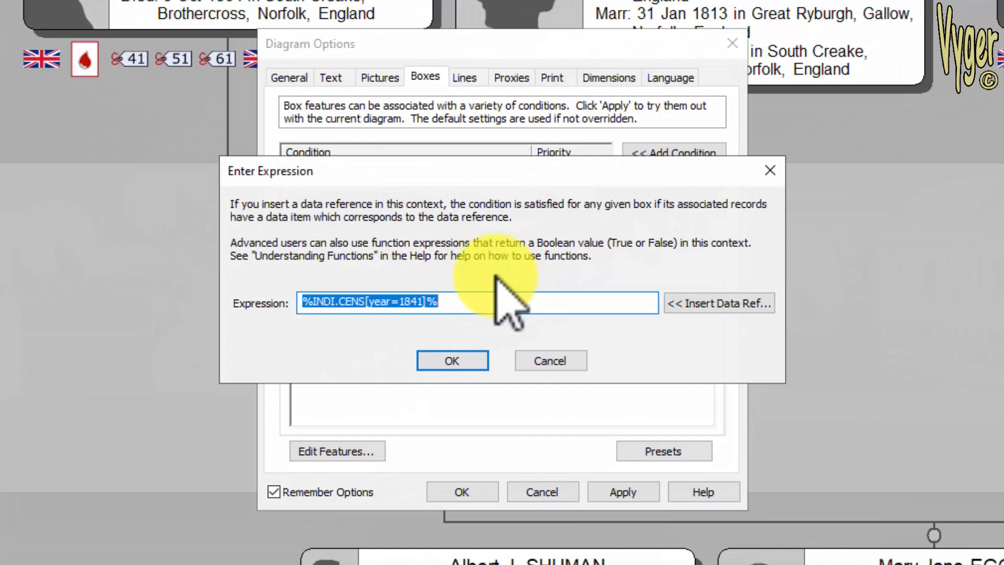
left_click(456, 359)
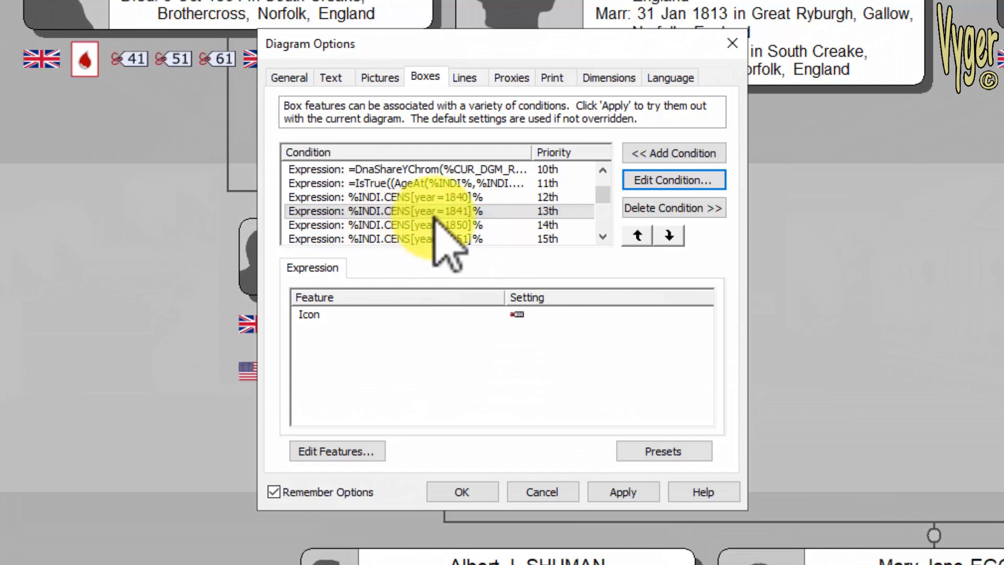
left_click_drag(604, 194, 610, 221)
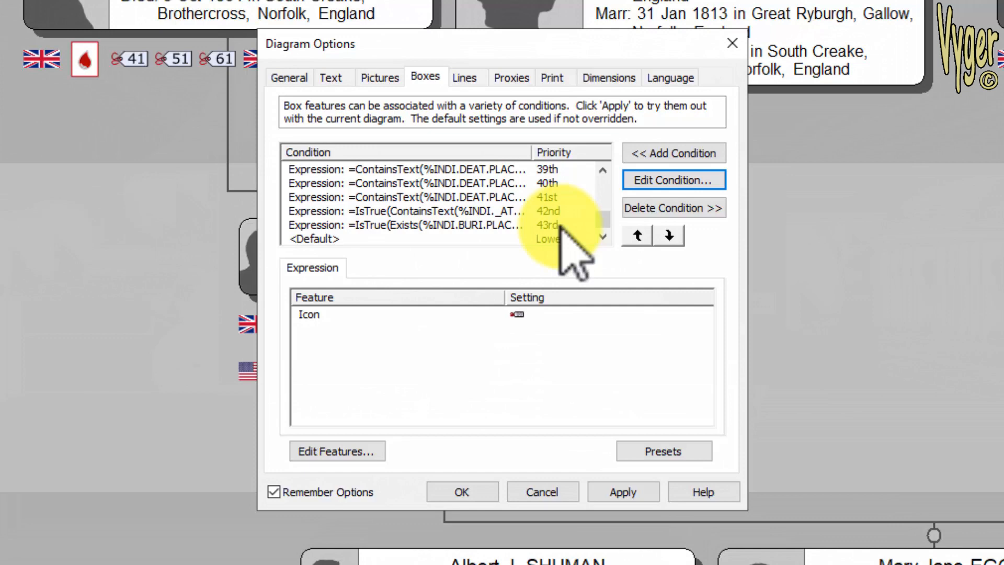
left_click(675, 153)
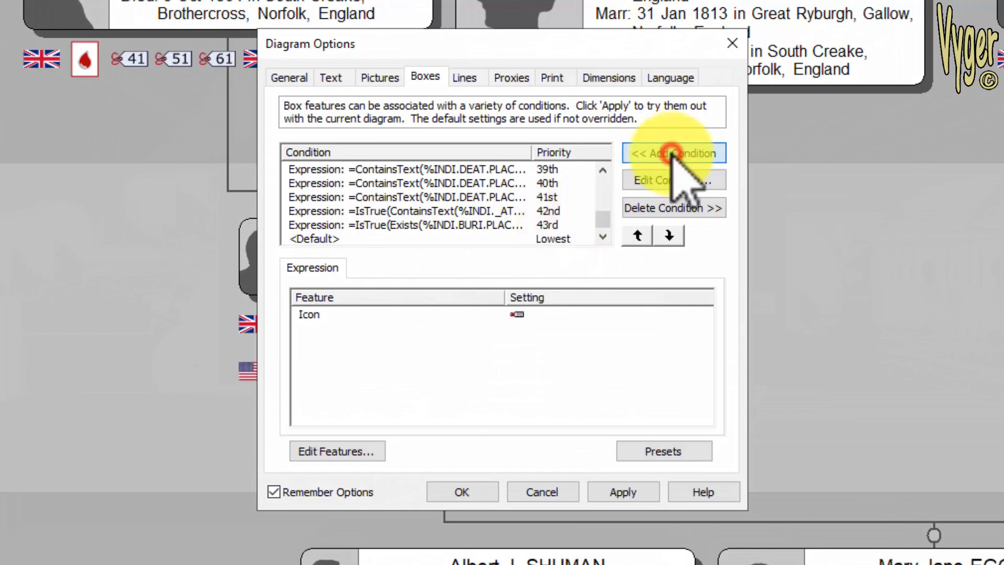
left_click(678, 271)
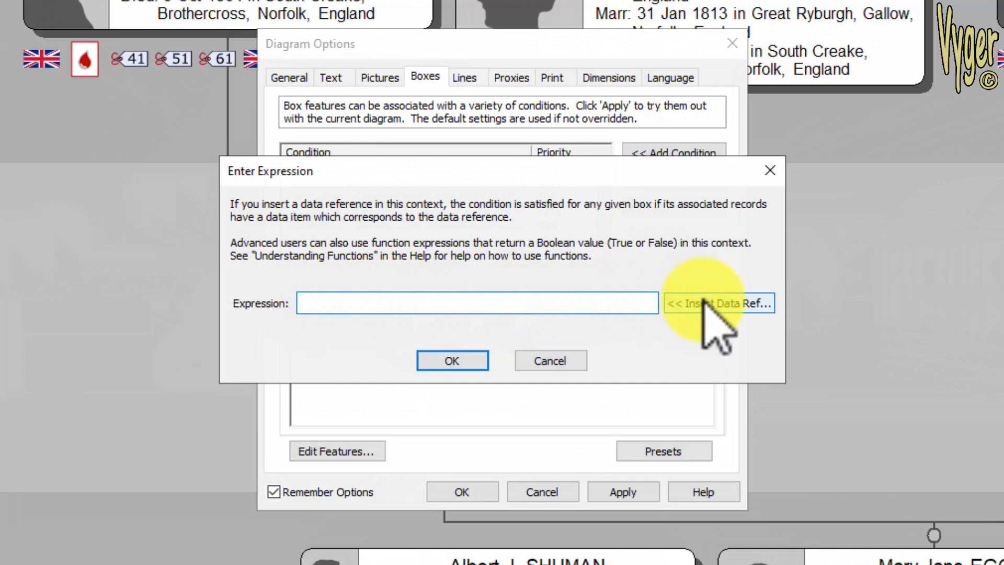
left_click(717, 303)
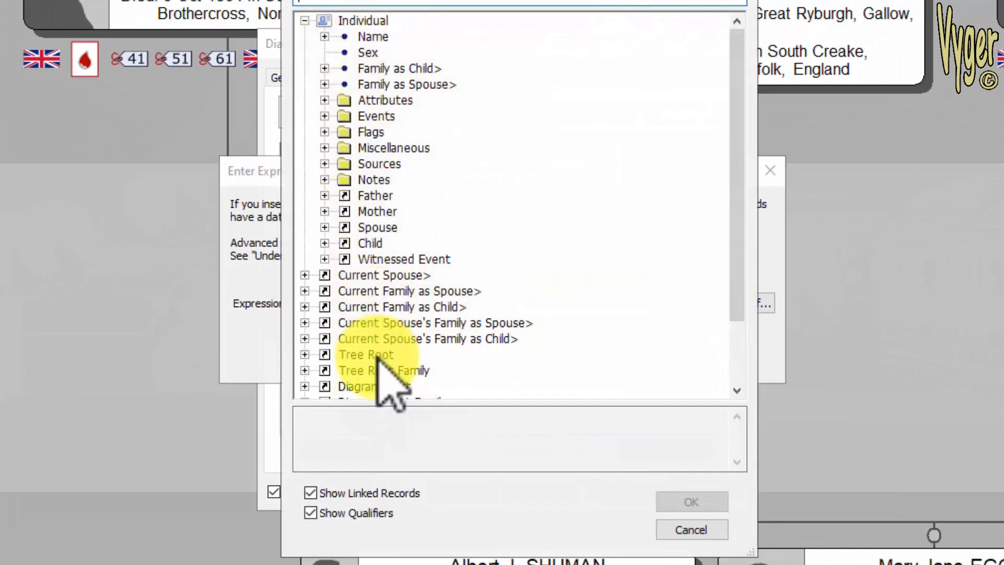
left_click(691, 530)
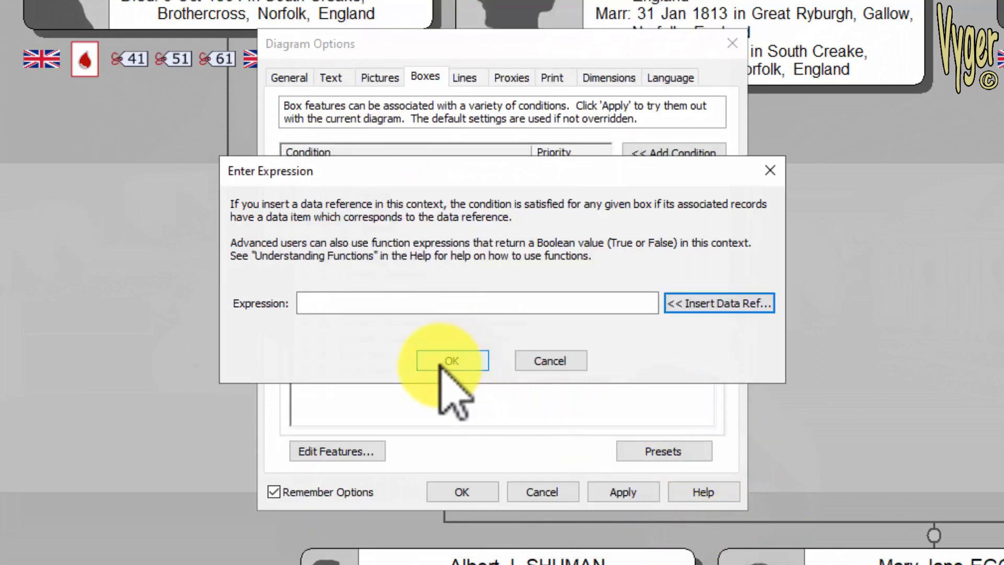
left_click(551, 361)
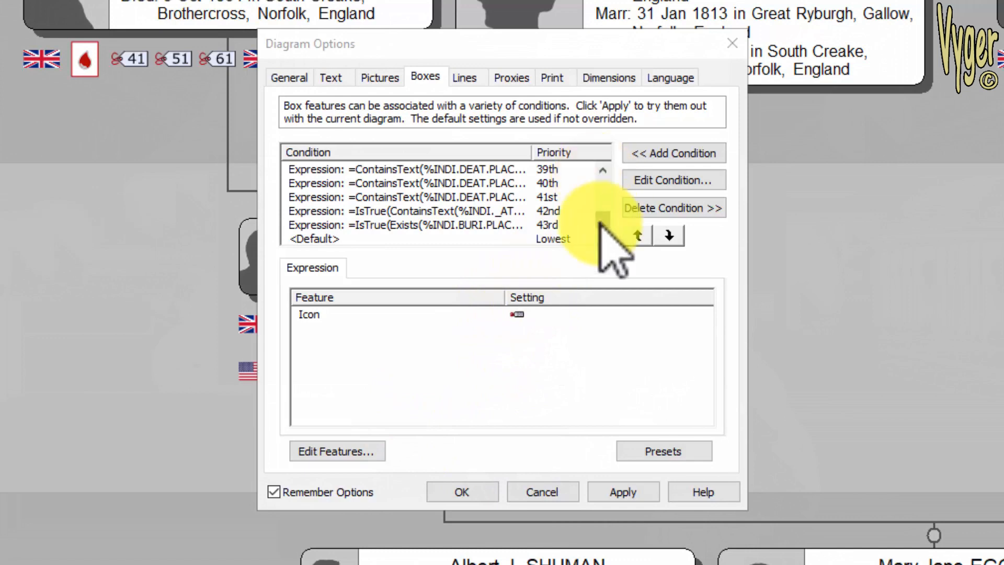
- Open the birthplace-contains-"united" condition's expression and box features, then close them and the diagram options
left_click_drag(601, 223, 606, 174)
left_click(464, 183)
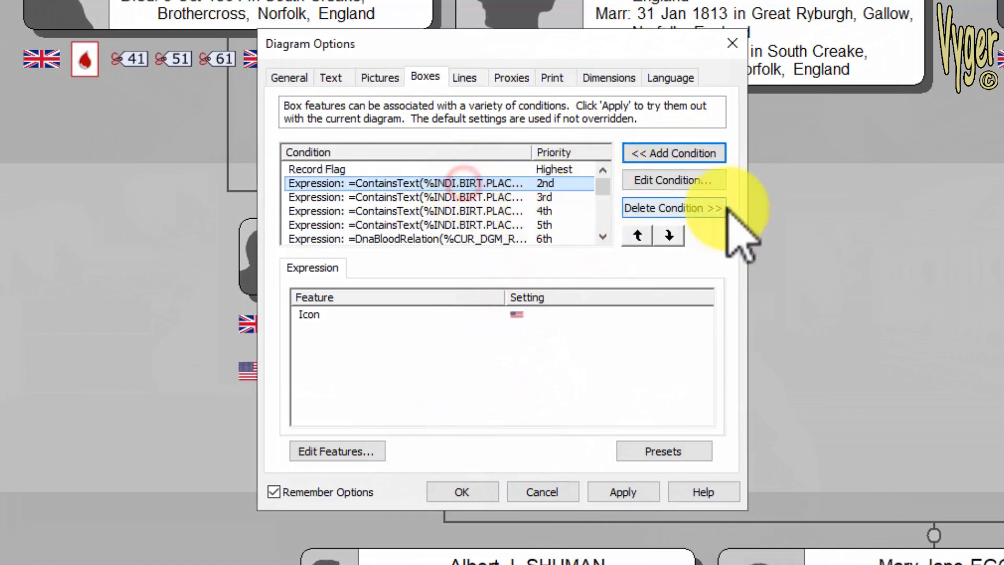
left_click(669, 179)
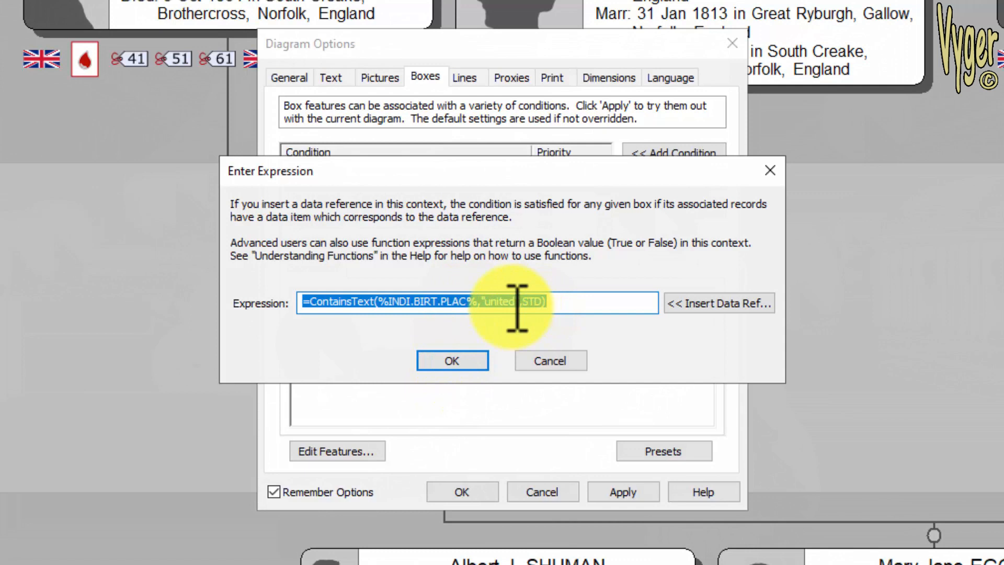
left_click(453, 361)
left_click(331, 454)
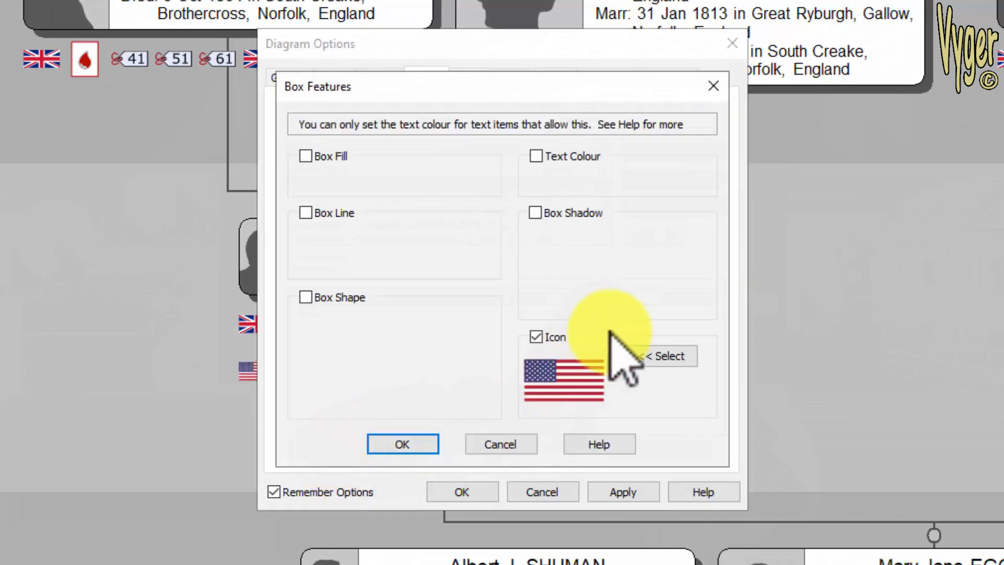
left_click(411, 444)
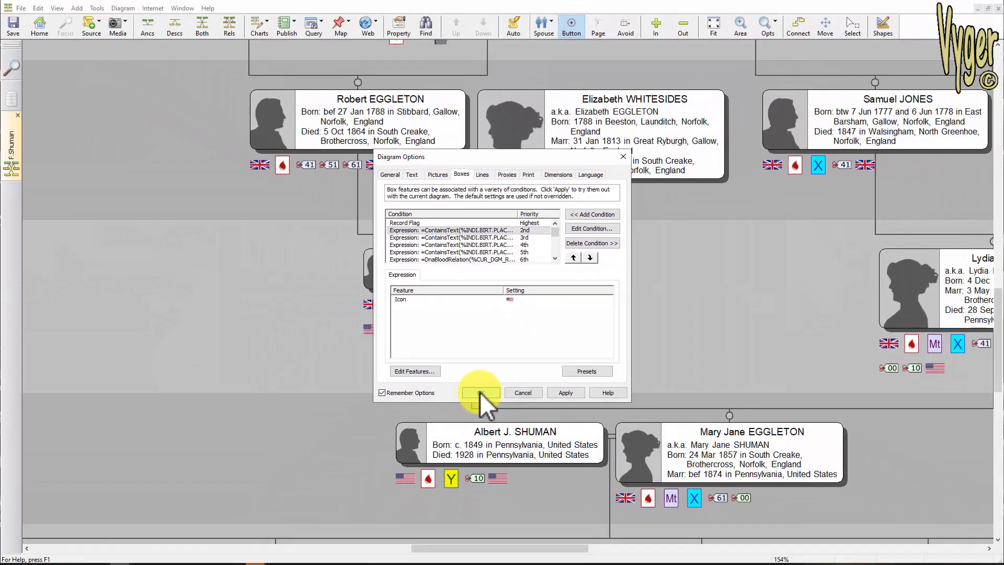
left_click(479, 391)
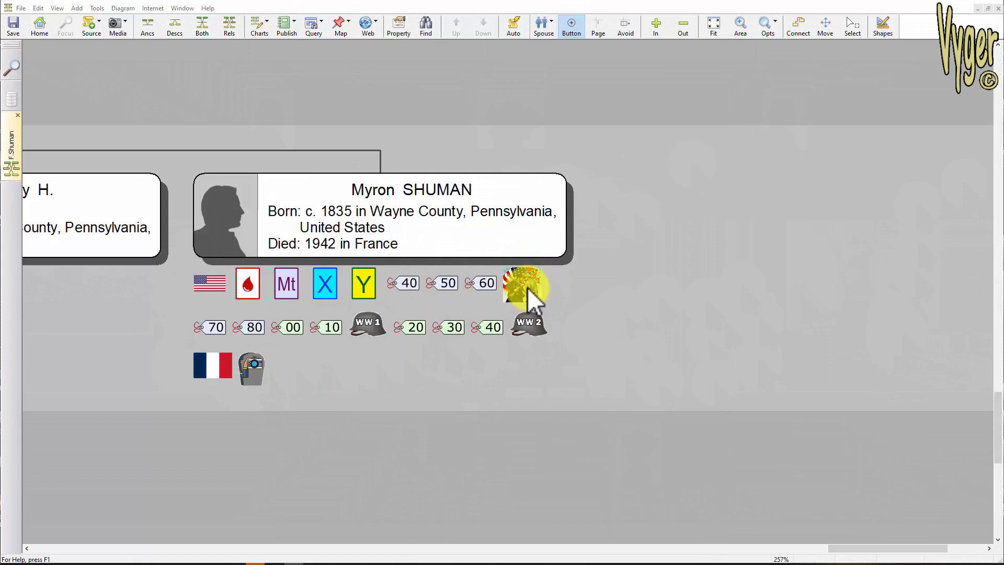
double_click(425, 230)
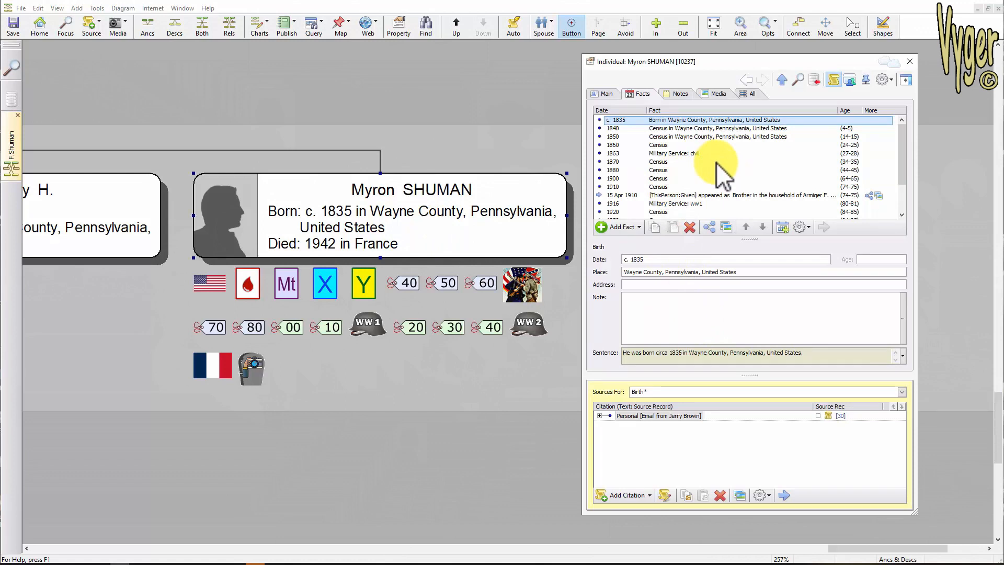
left_click(657, 204)
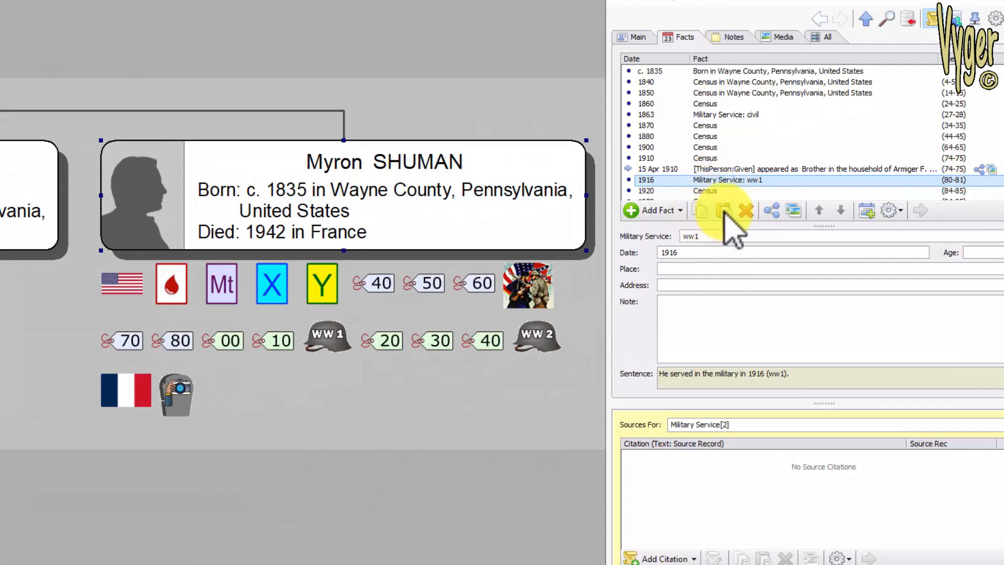
left_click(725, 210)
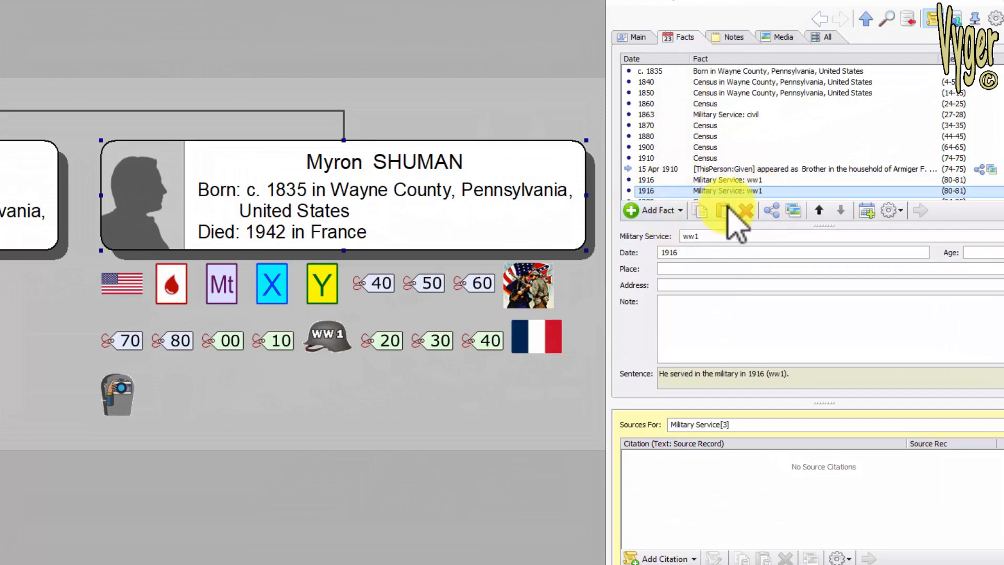
left_click(745, 210)
left_click(714, 179)
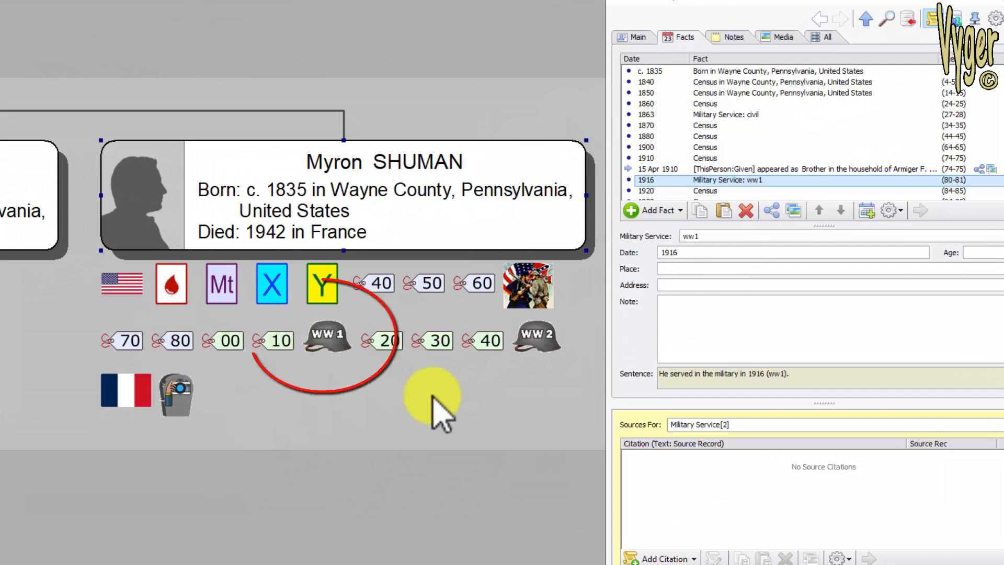
left_click(745, 210)
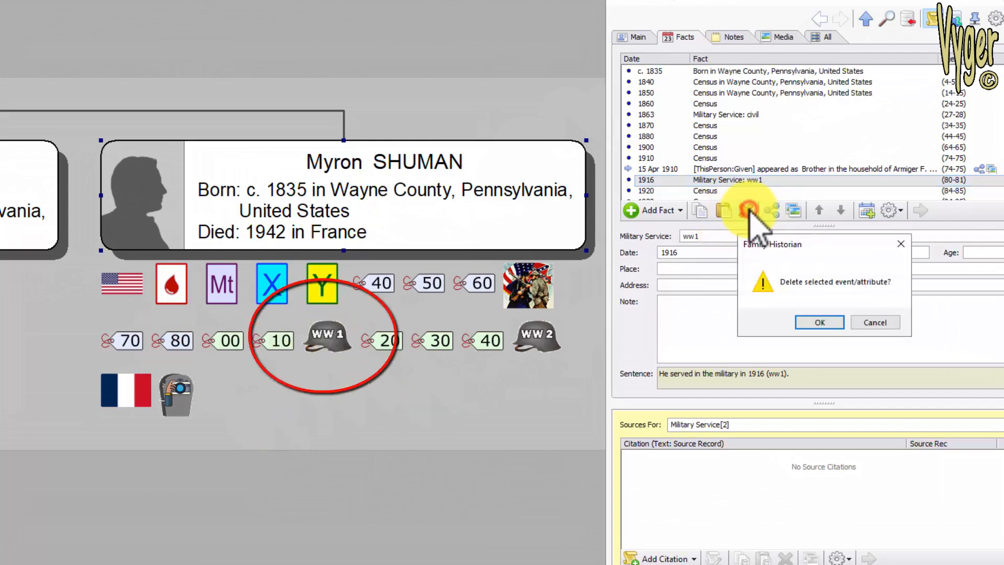
left_click(819, 320)
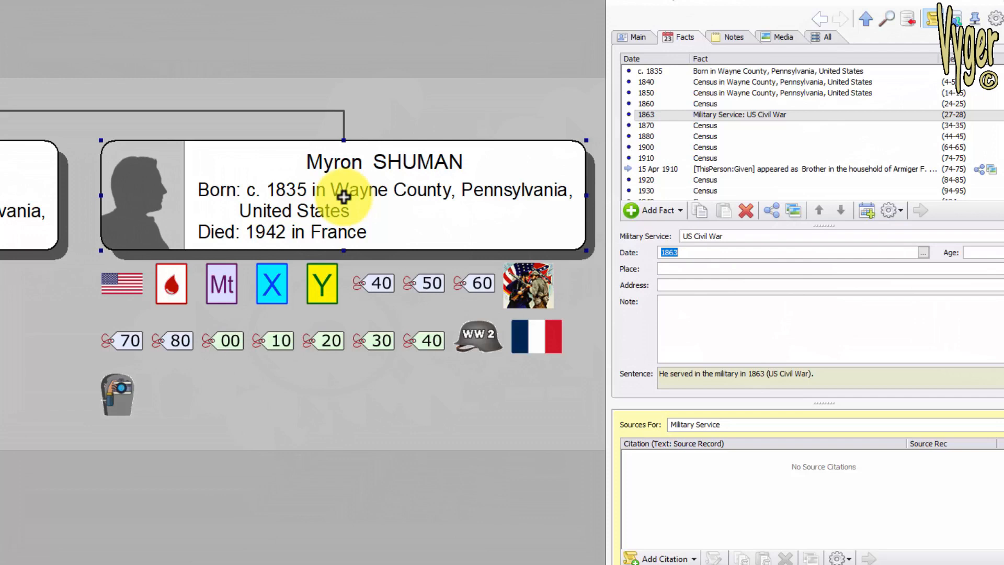
left_click(738, 114)
left_click(664, 237)
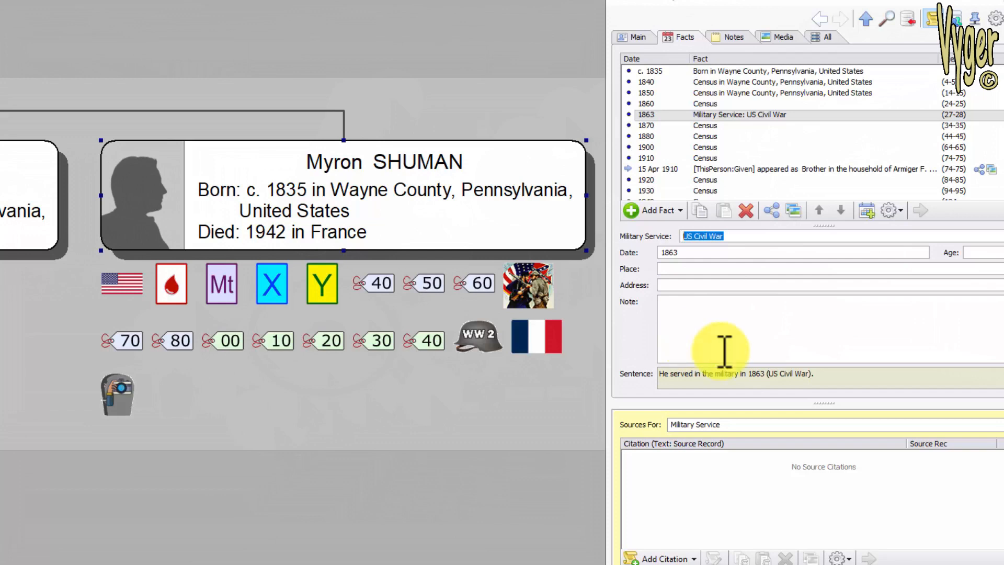
left_click(681, 212)
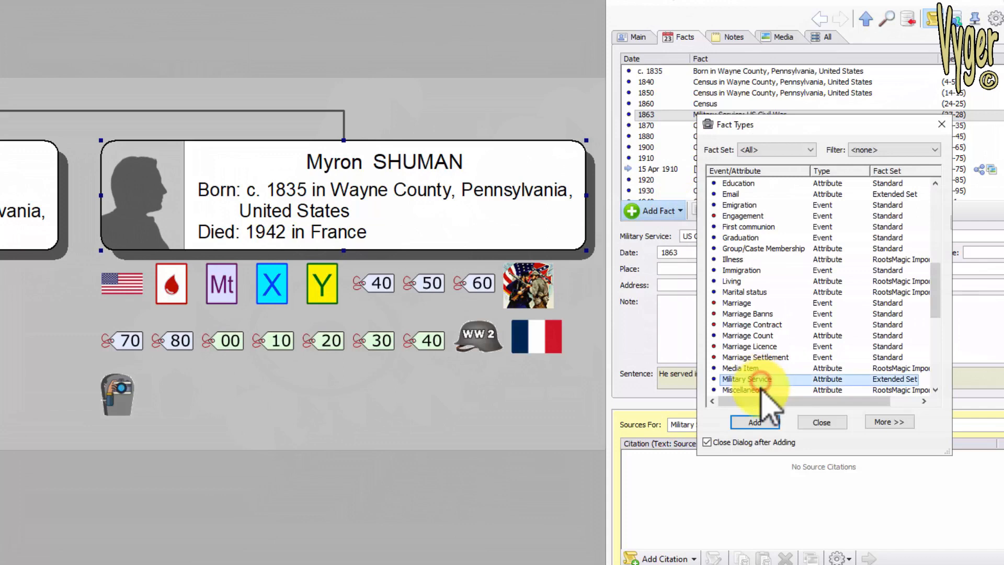
left_click(756, 422)
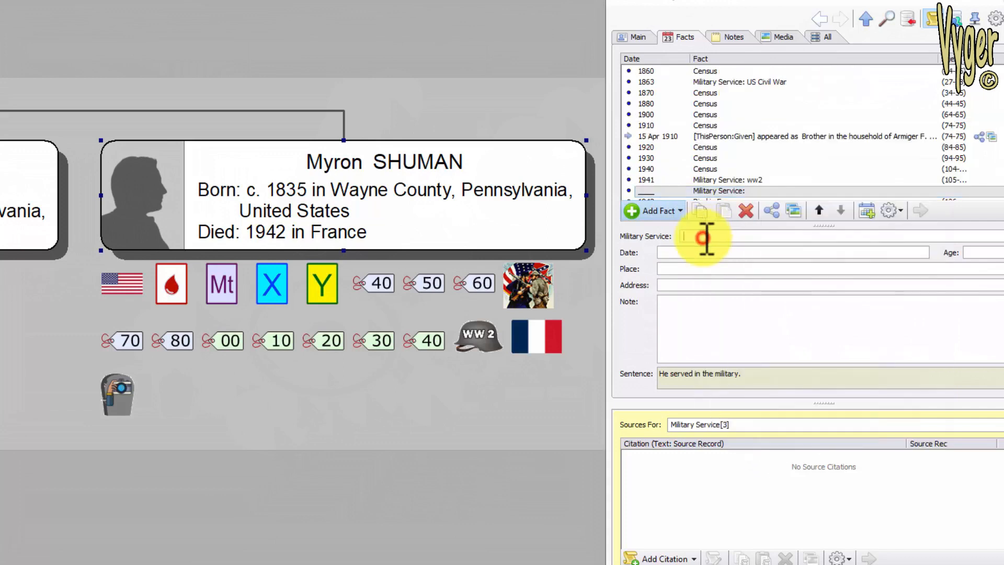
type("ww1")
key("Tab")
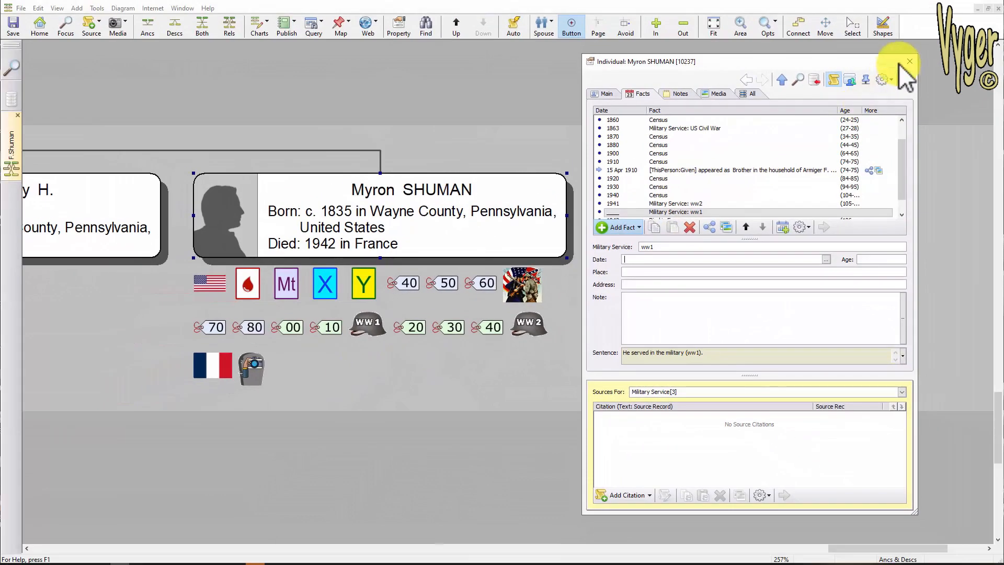
- Close the record and examine the diagram's military service box condition among the box conditions
left_click(899, 61)
left_click(124, 8)
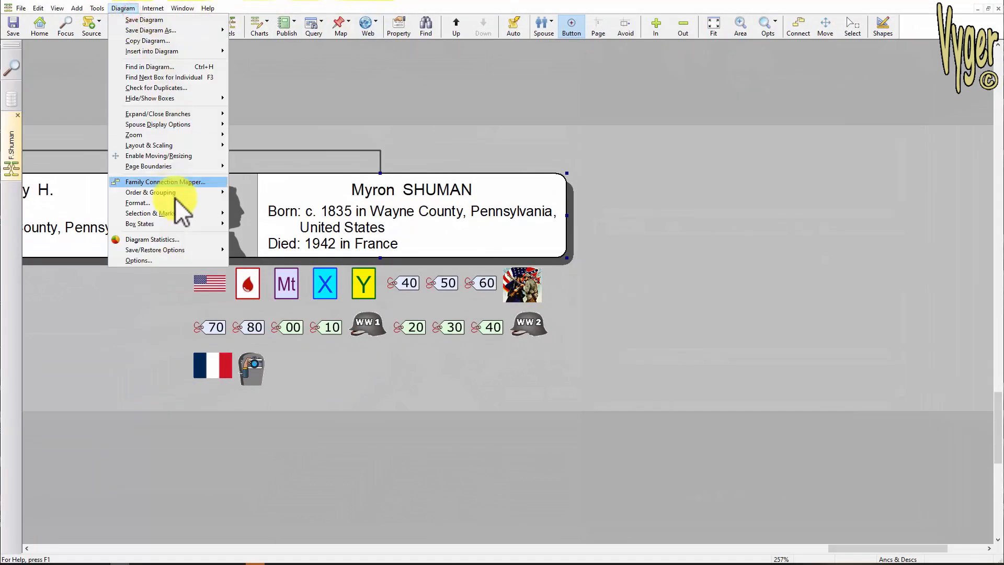
left_click(165, 262)
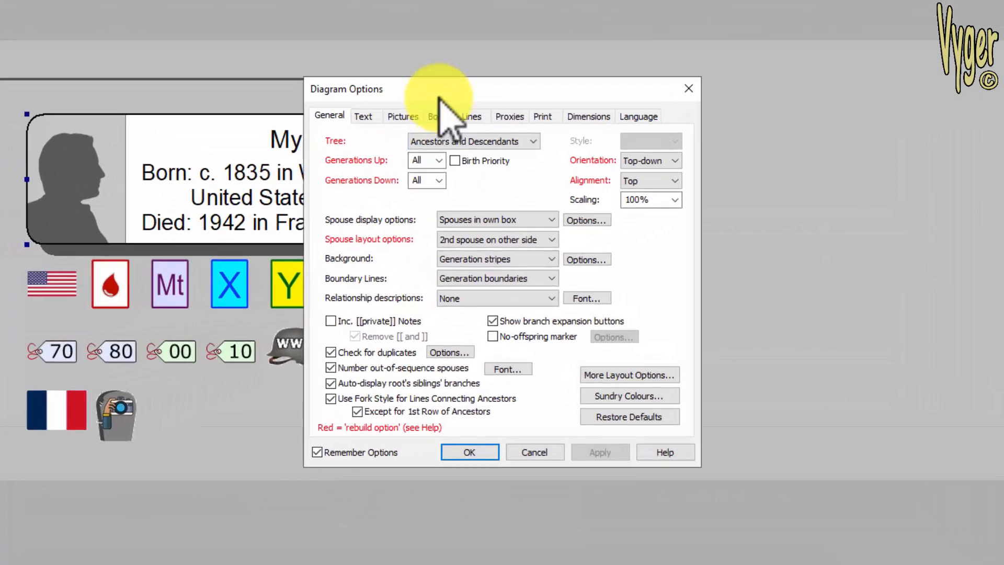
left_click(465, 172)
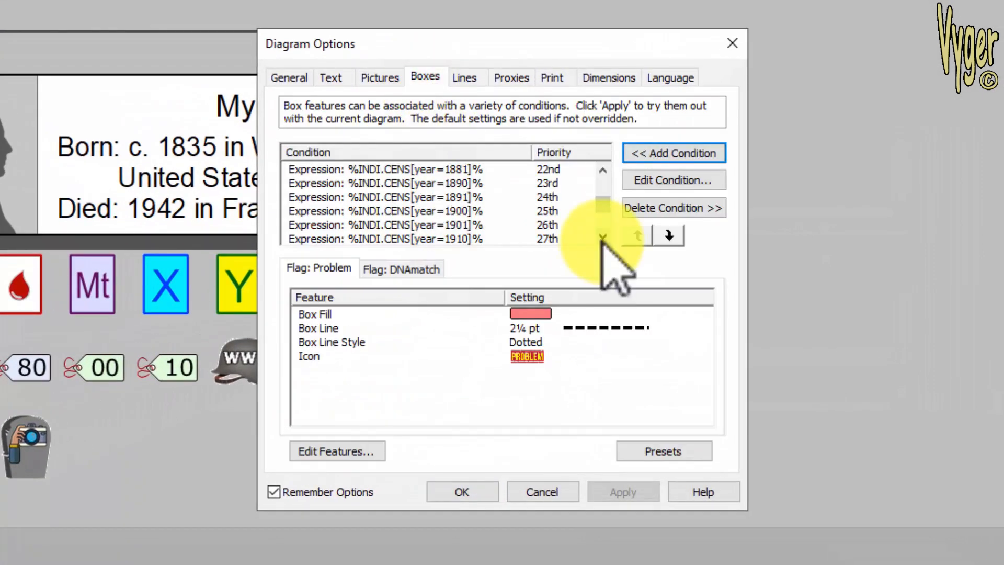
left_click(603, 236)
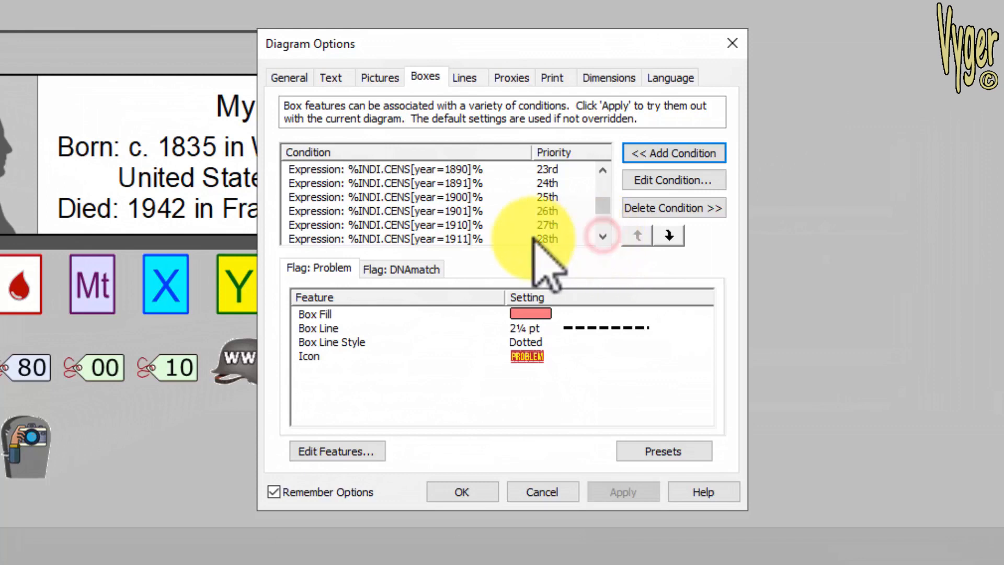
left_click(603, 236)
left_click(603, 236)
left_click(603, 236)
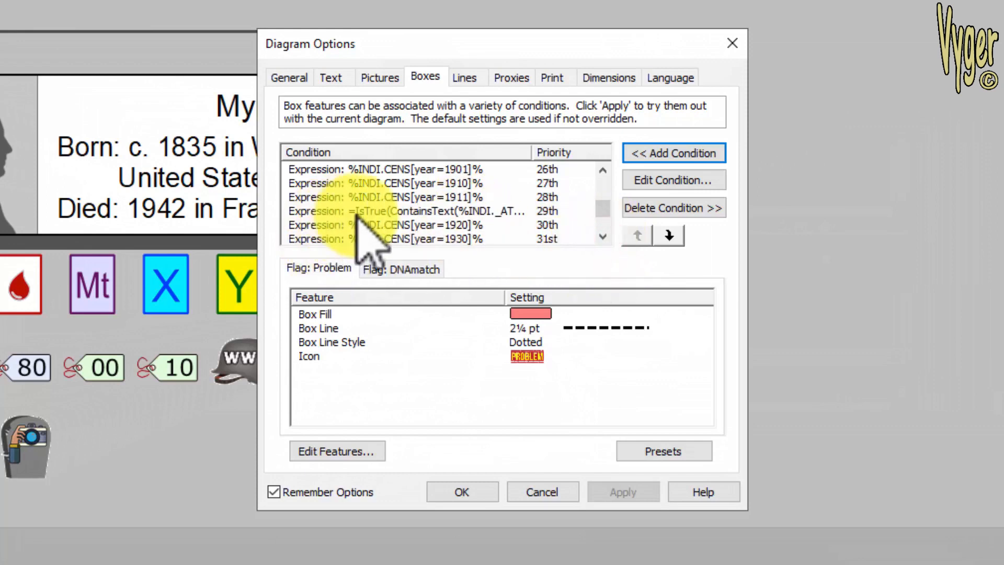
left_click(371, 210)
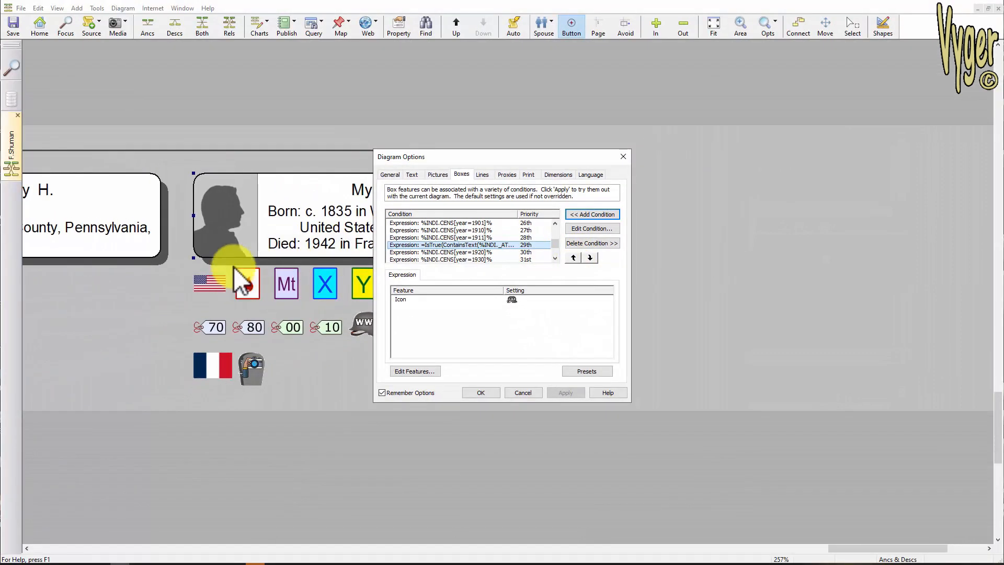
left_click(481, 393)
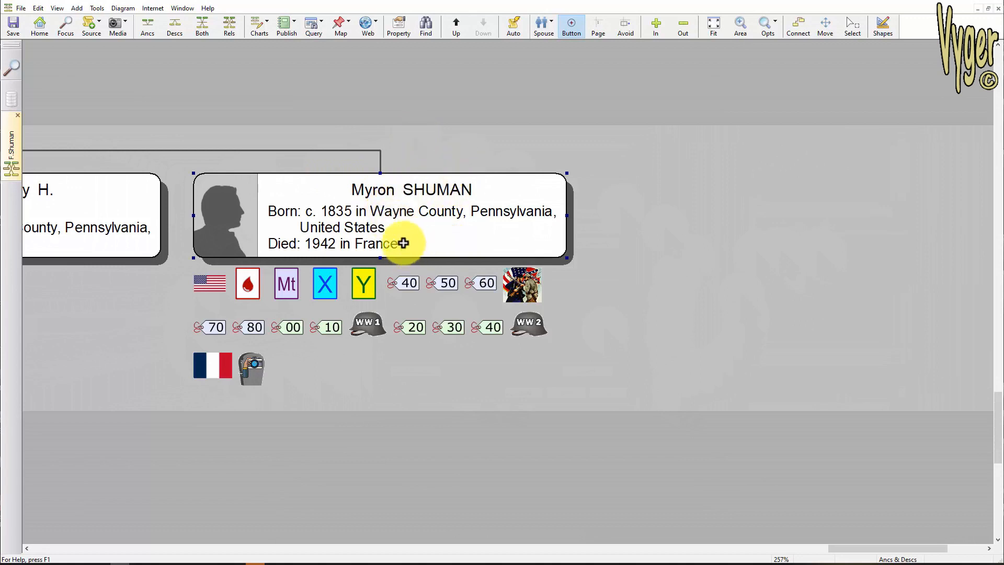
left_click(38, 8)
left_click(81, 212)
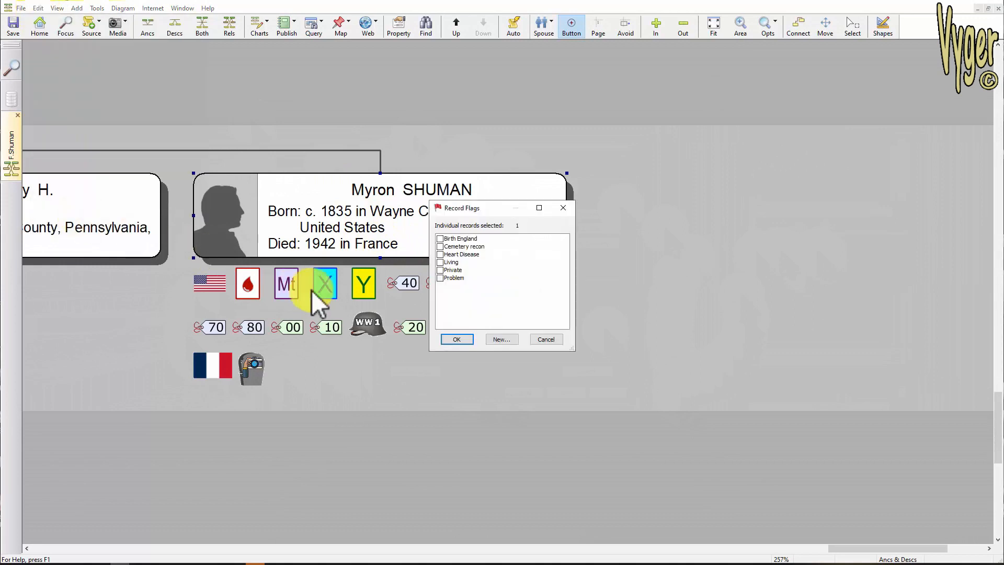
left_click(440, 278)
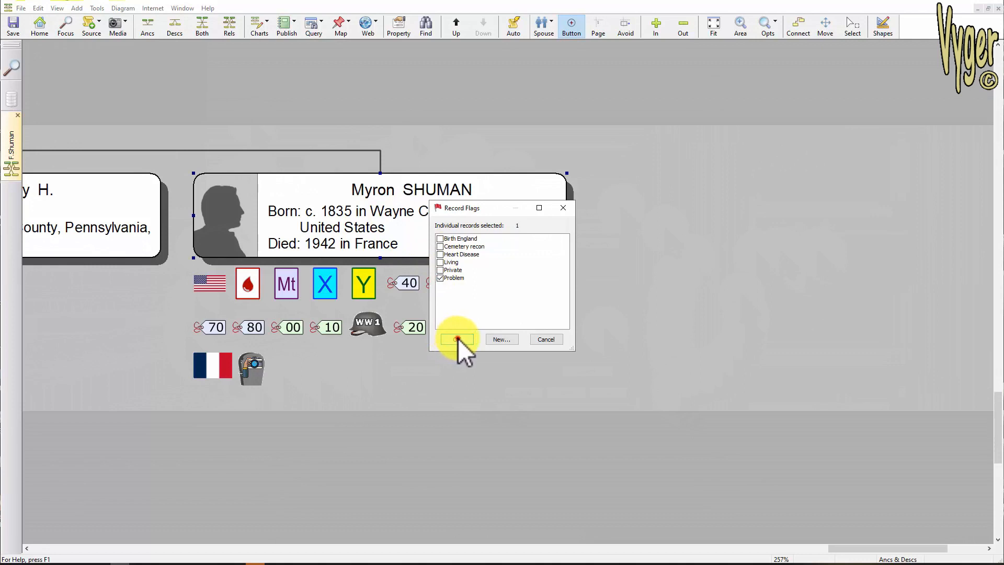
left_click(457, 339)
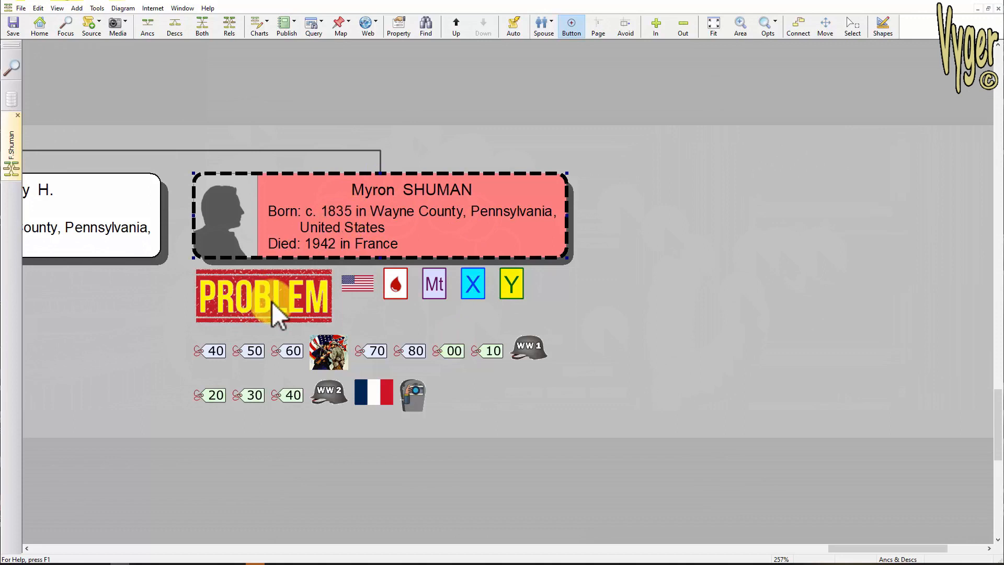
- Select Elizabeth's box in the wider tree and open and close its record flags
scroll(271, 301, "down", 5)
left_click_drag(205, 211, 651, 143)
scroll(654, 231, "down", 1)
scroll(655, 233, "down", 1)
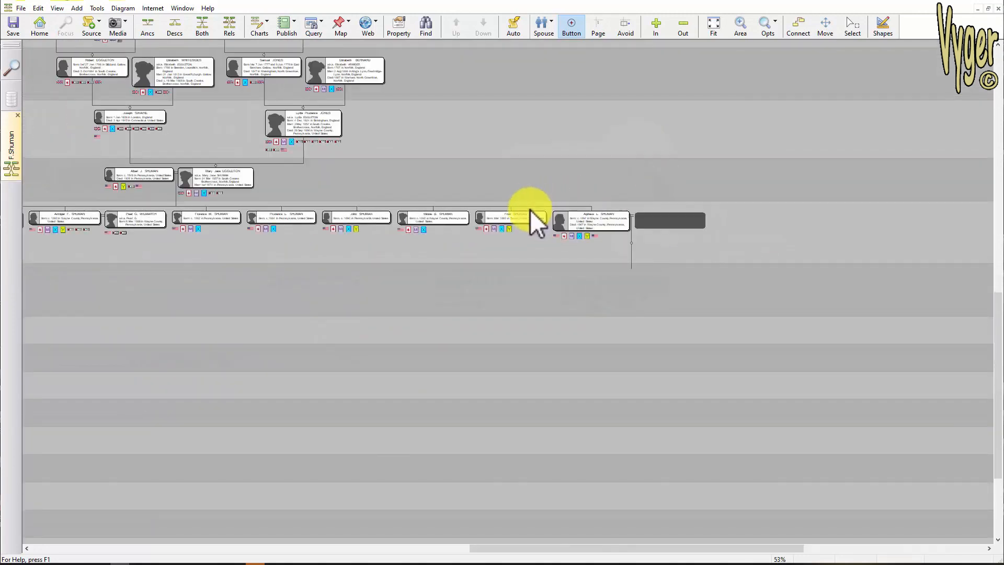
left_click_drag(557, 138, 686, 319)
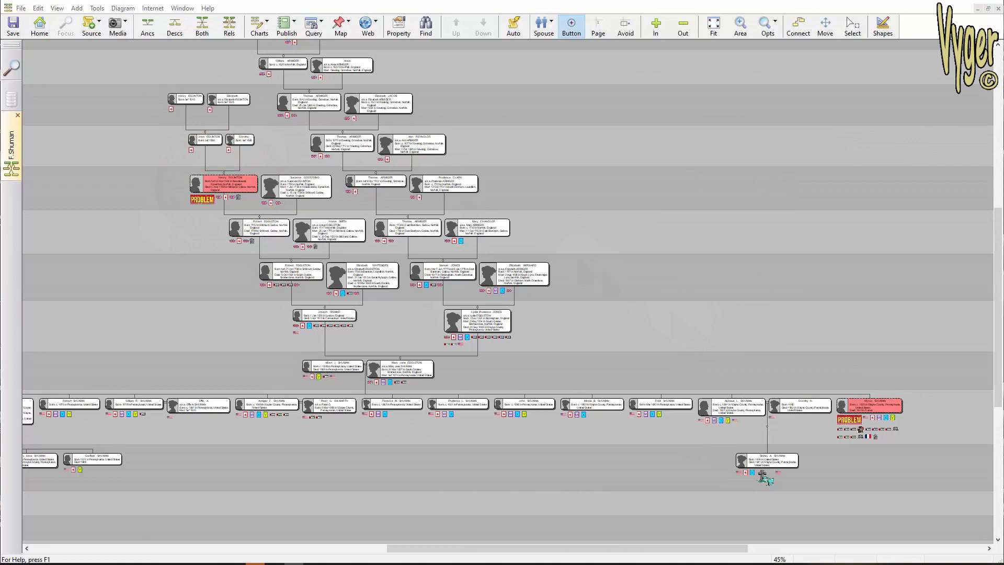
left_click(371, 276)
right_click(371, 276)
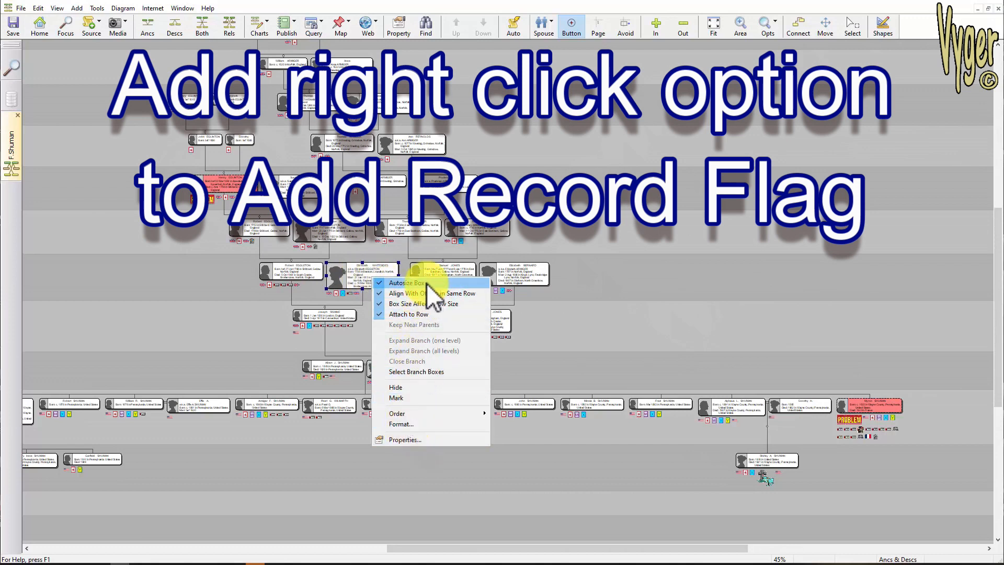
left_click(364, 276)
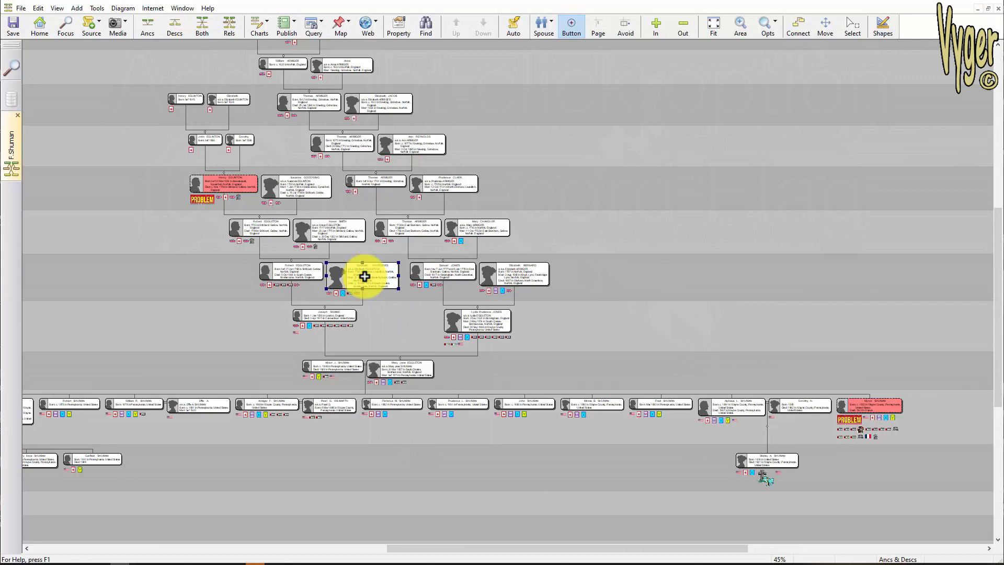
left_click(39, 8)
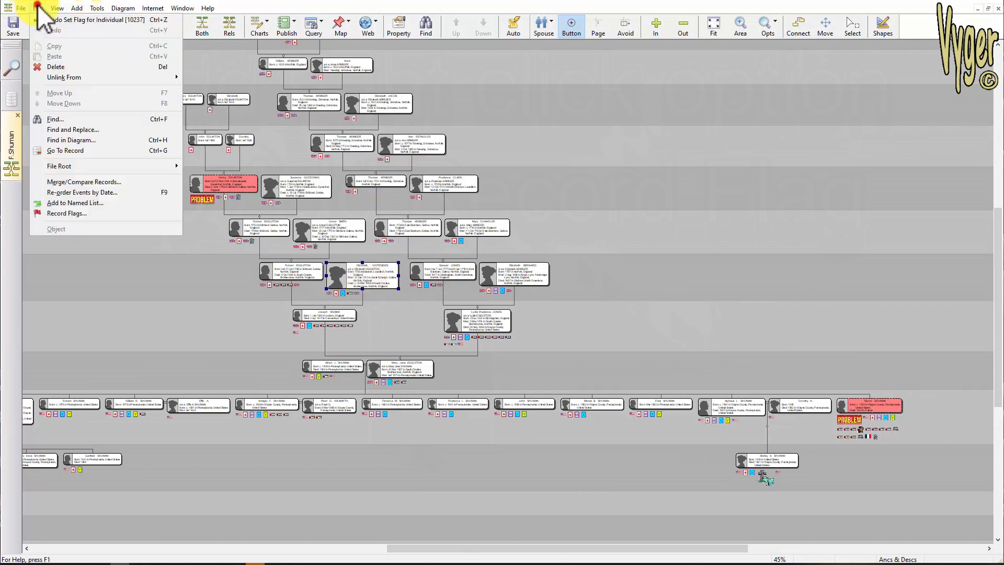
left_click(77, 214)
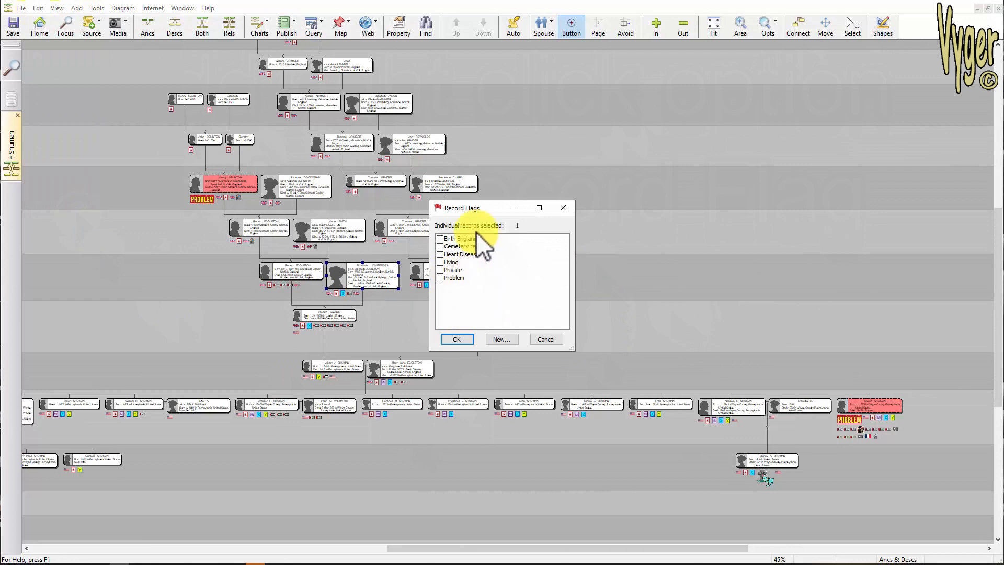
left_click(459, 339)
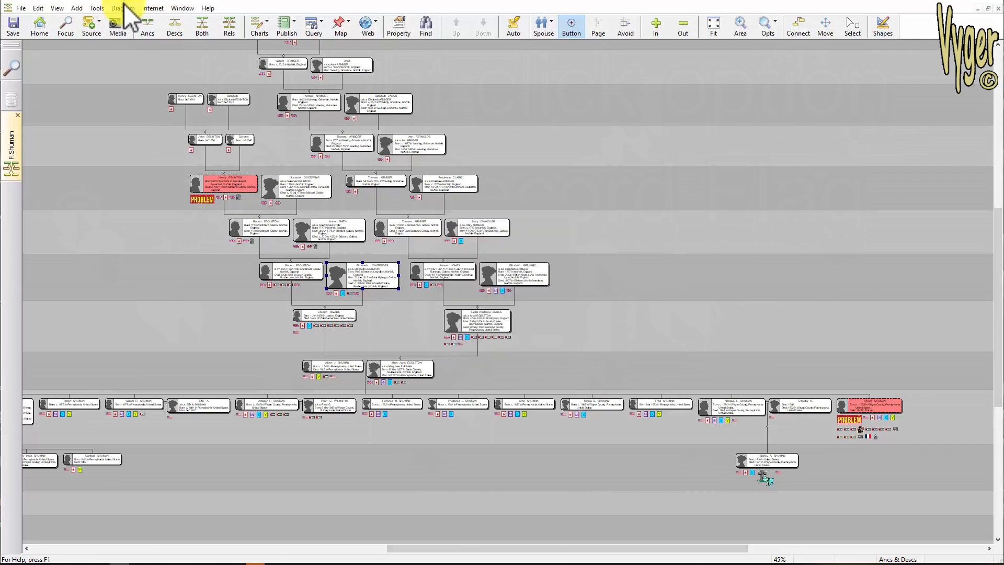
- Open the diagram's box conditions and view the 18th military service condition's expression
left_click(122, 9)
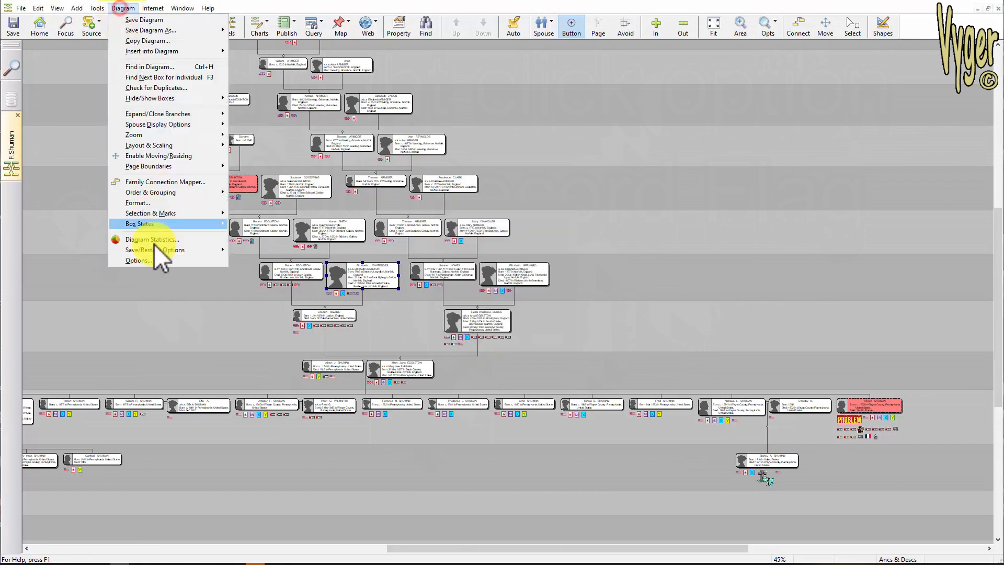
left_click(152, 259)
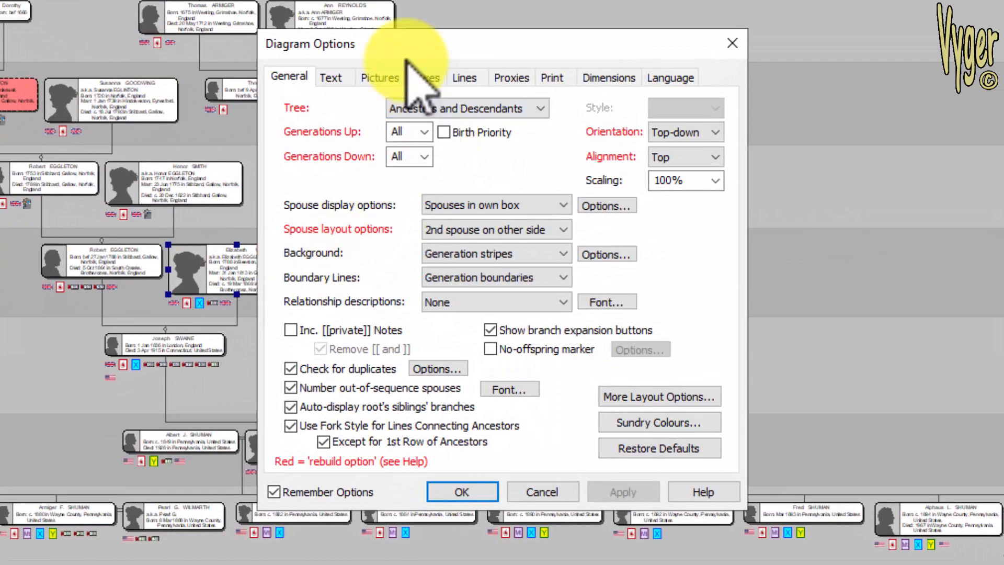
left_click(425, 77)
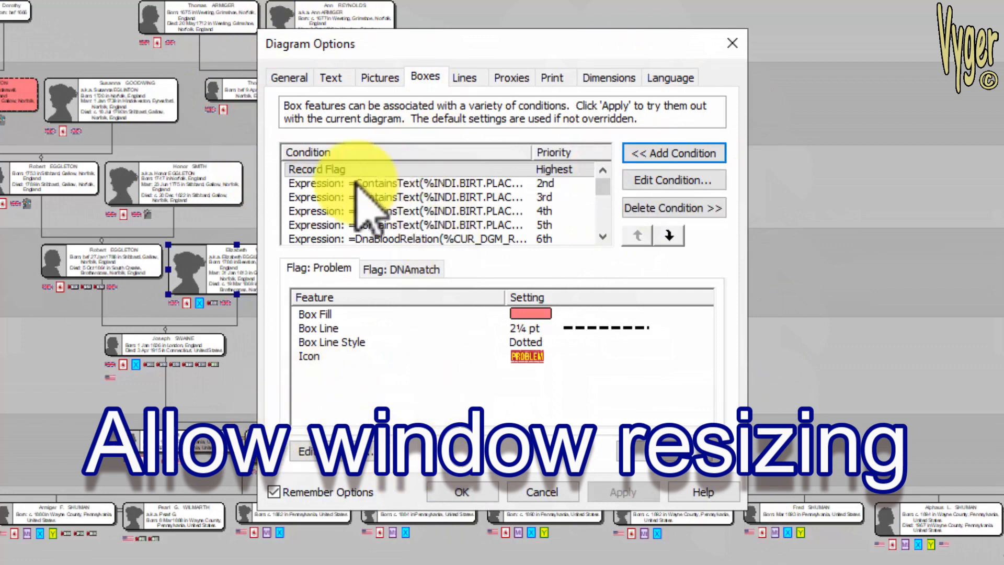
left_click(603, 236)
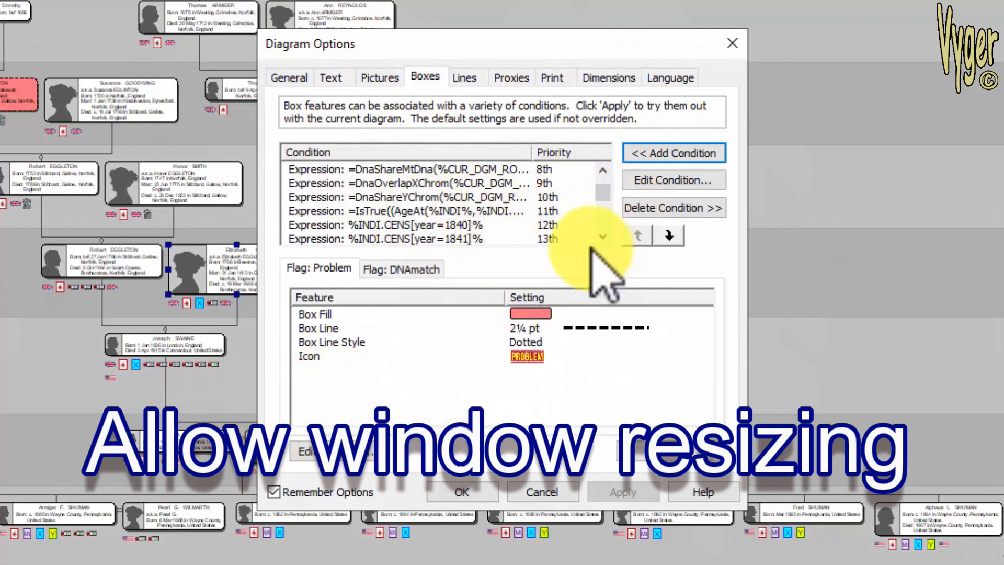
left_click(603, 237)
left_click(603, 236)
left_click(603, 237)
left_click(603, 236)
left_click(603, 236)
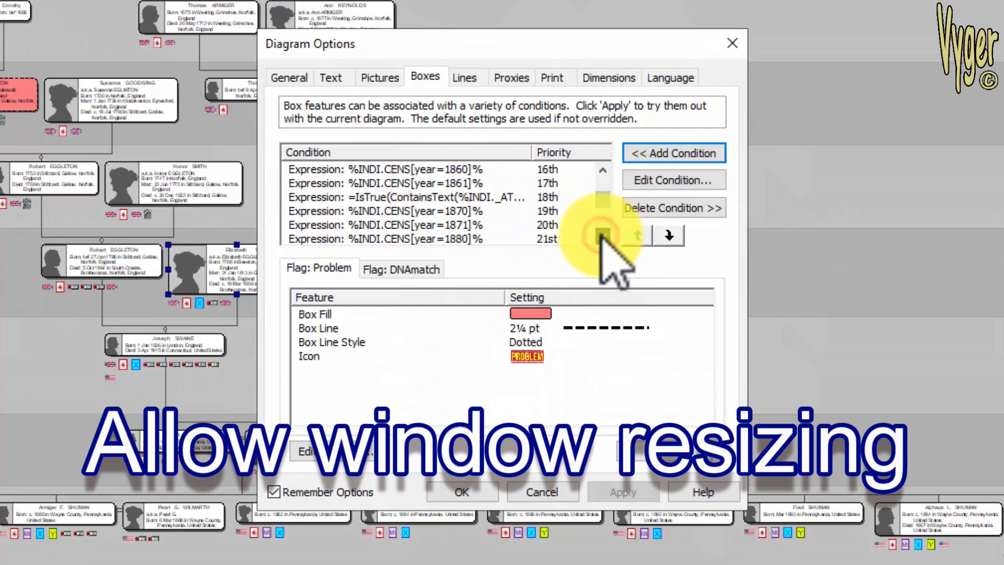
left_click(602, 236)
left_click(429, 170)
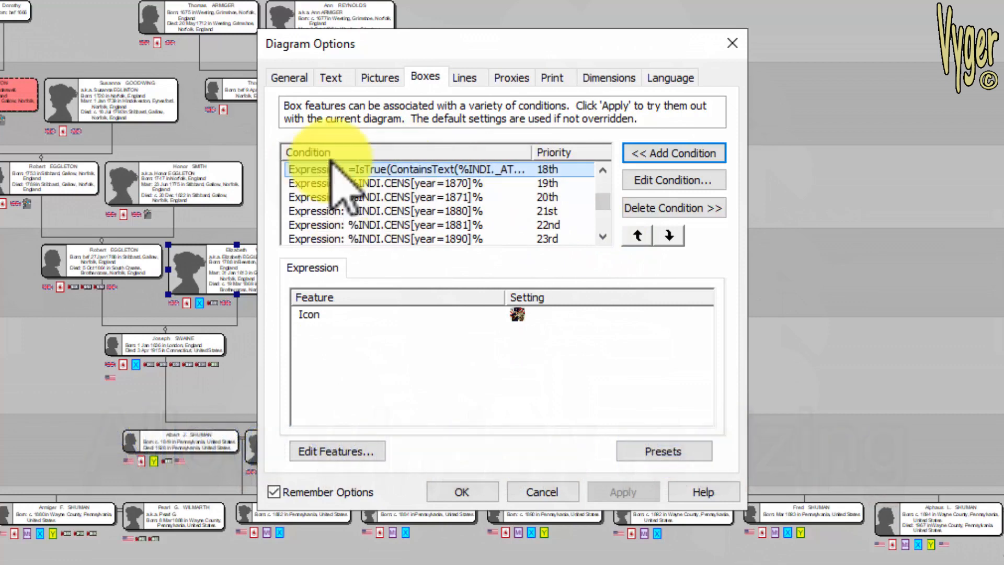
left_click(651, 180)
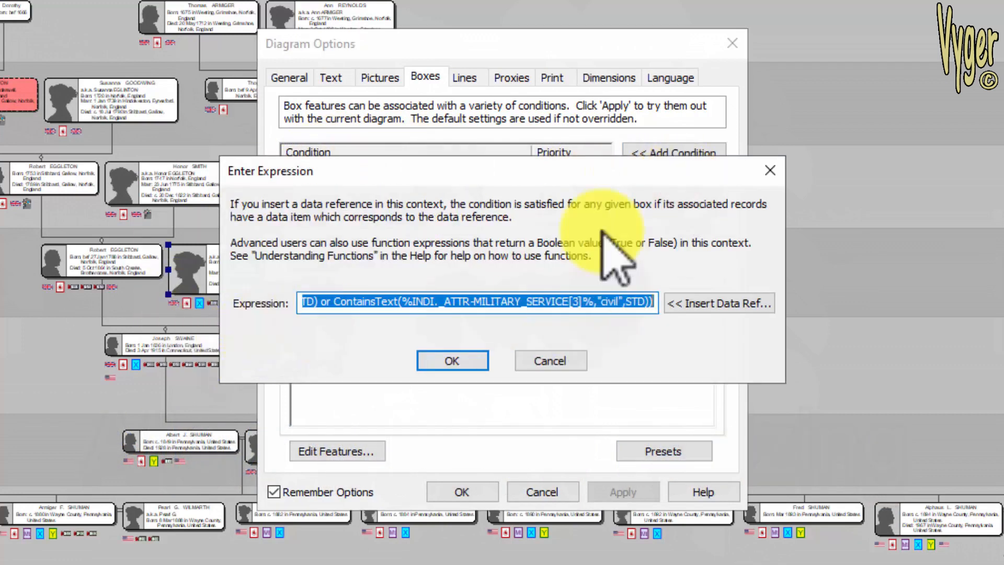
left_click(455, 362)
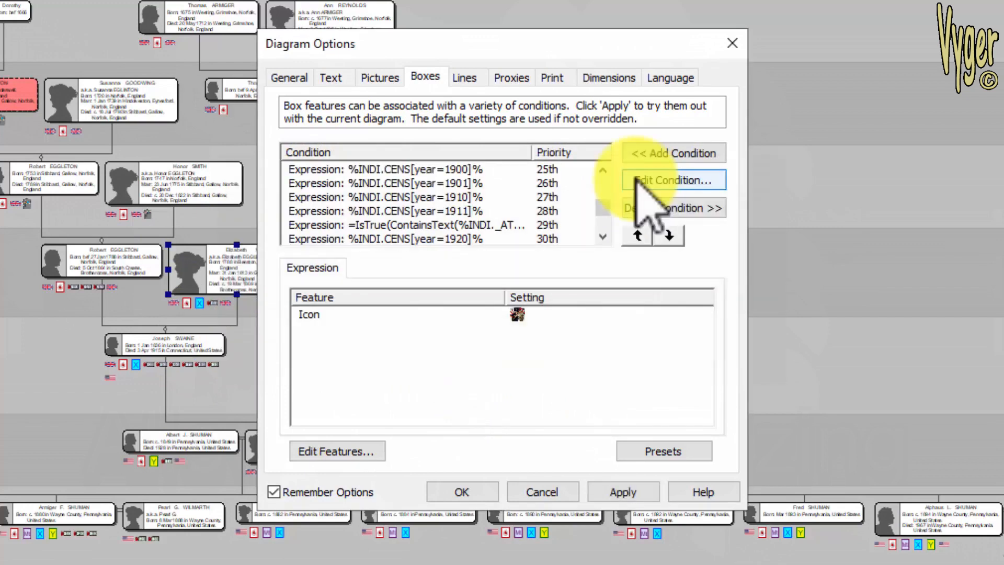